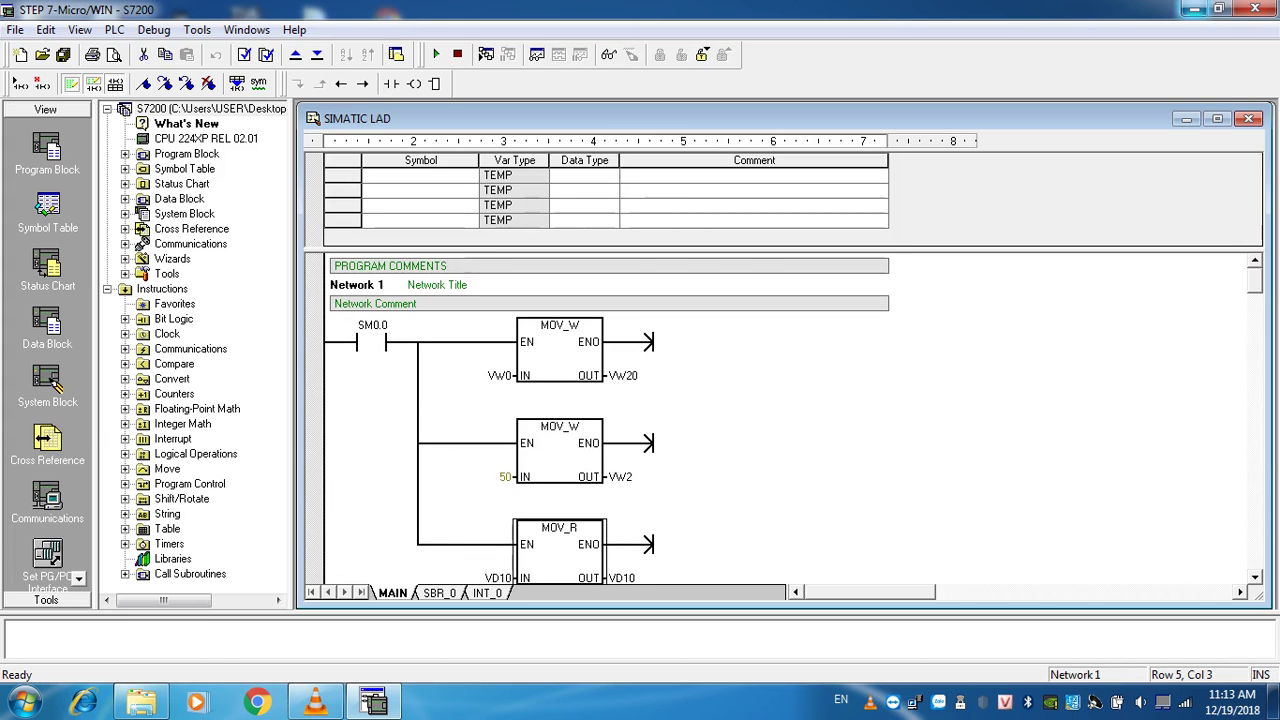
# Minimize the open windows, launch KEPServerEx from the desktop and start a new empty project
pyautogui.click(1194, 9)
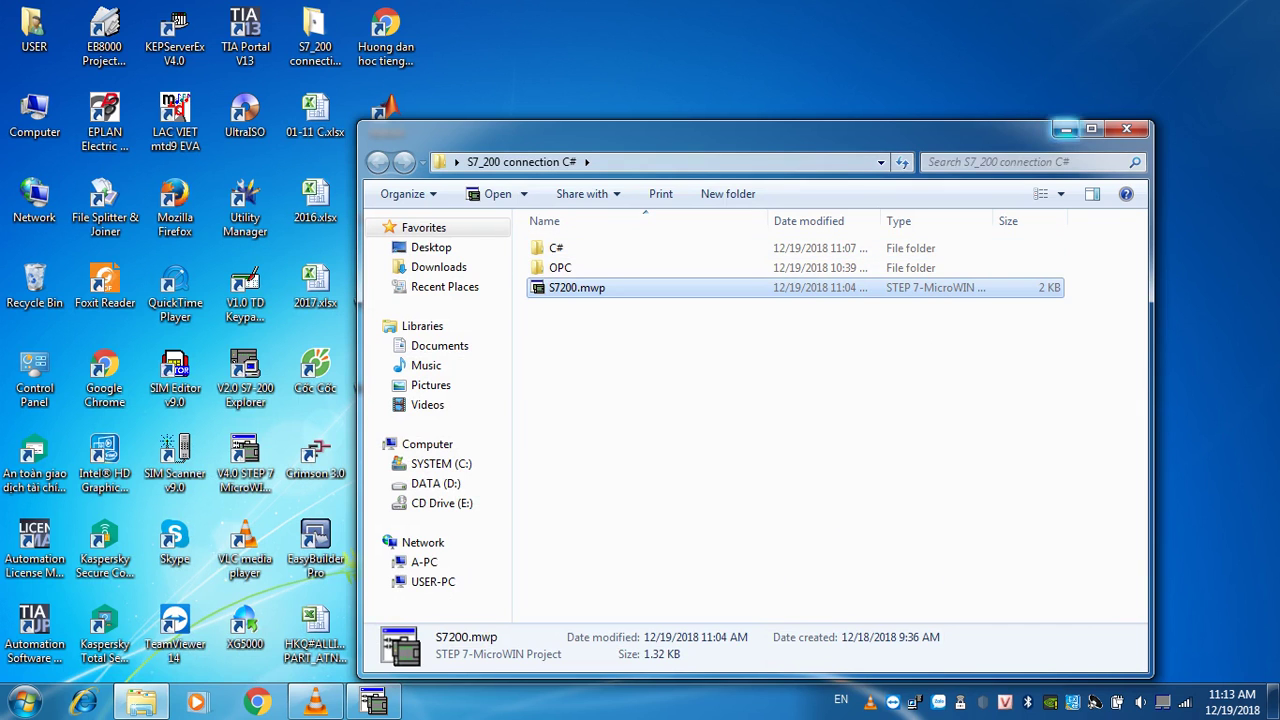
pyautogui.click(1066, 128)
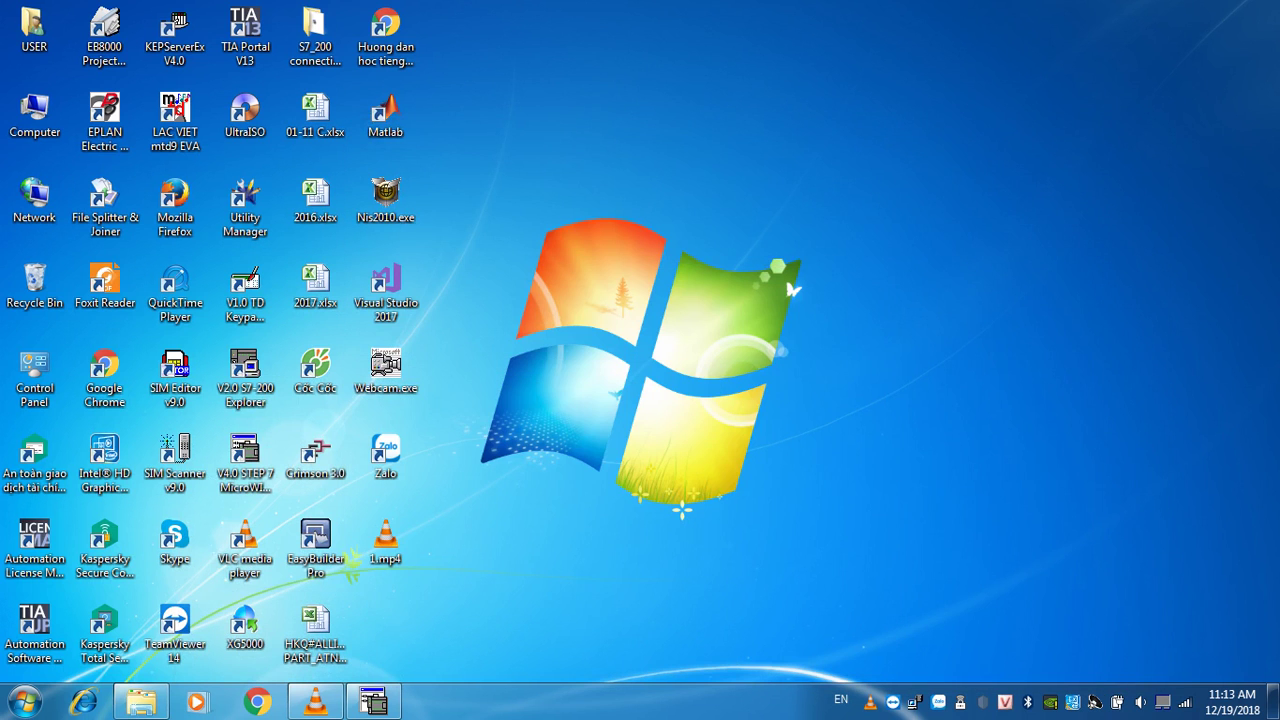
pyautogui.doubleClick(175, 35)
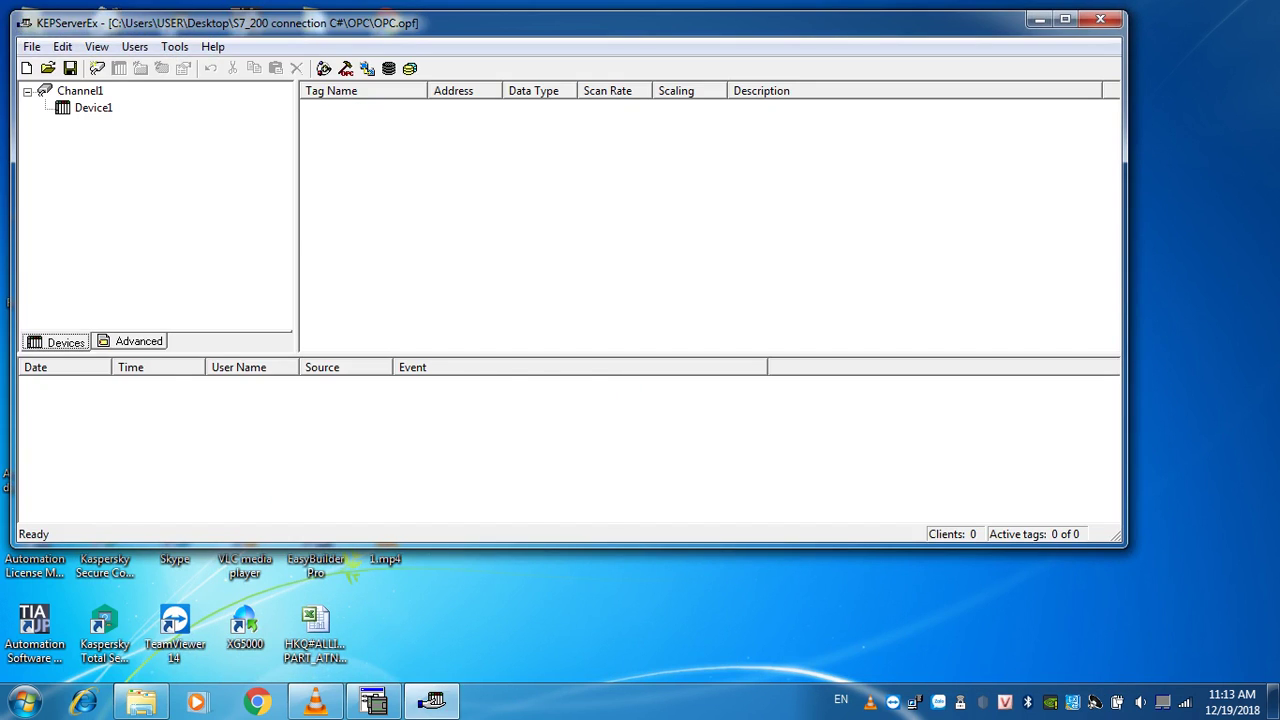
pyautogui.click(80, 91)
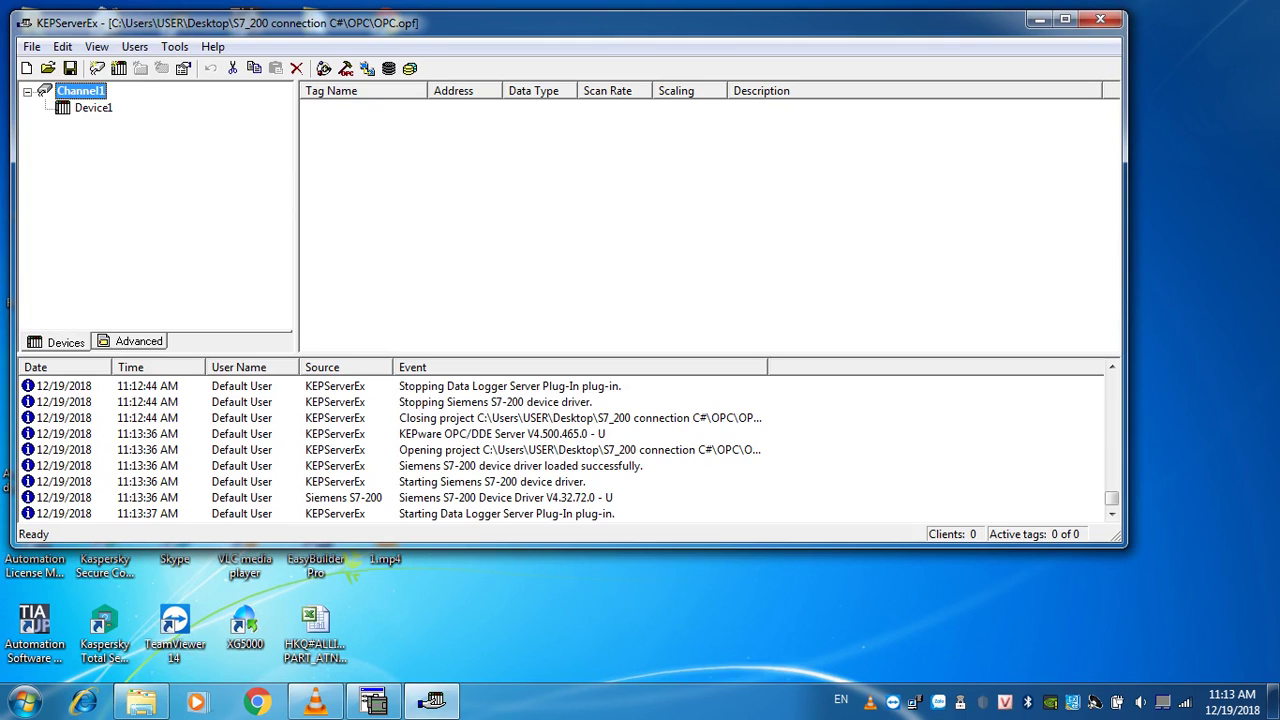
pyautogui.click(26, 68)
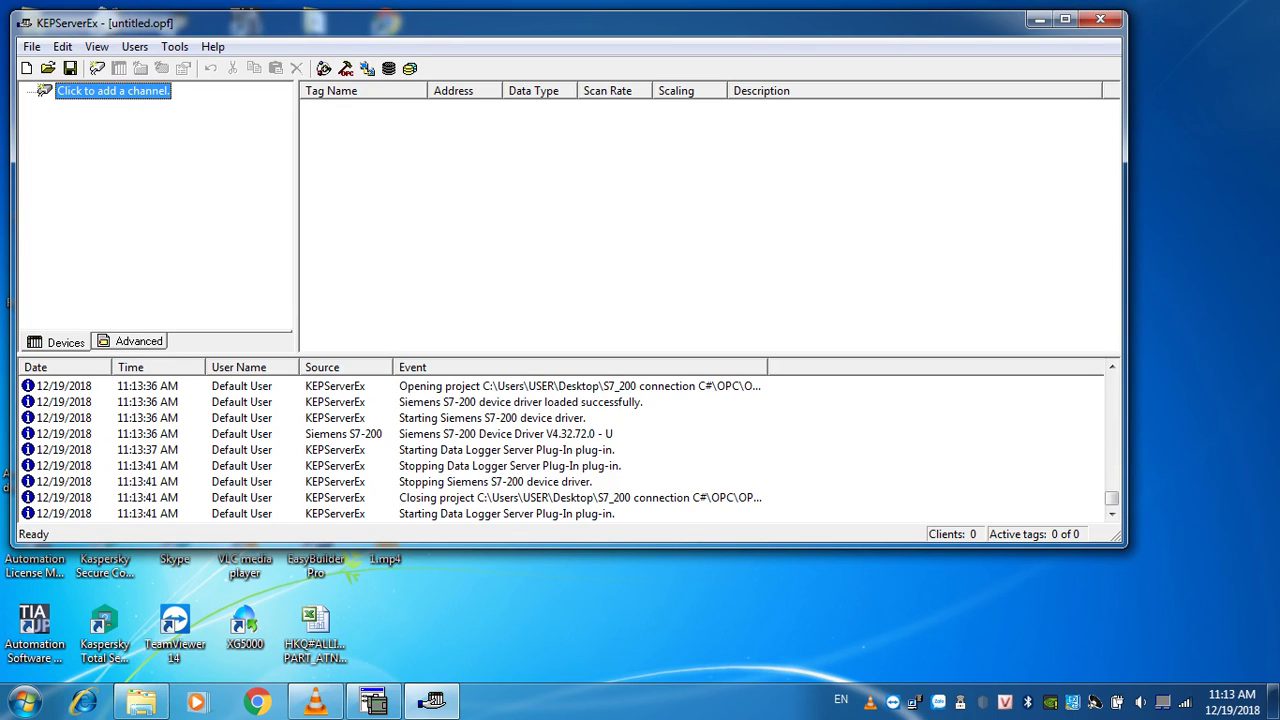
# Add a channel named Channel1 and assign it the Siemens S7-200 device driver
pyautogui.click(113, 91)
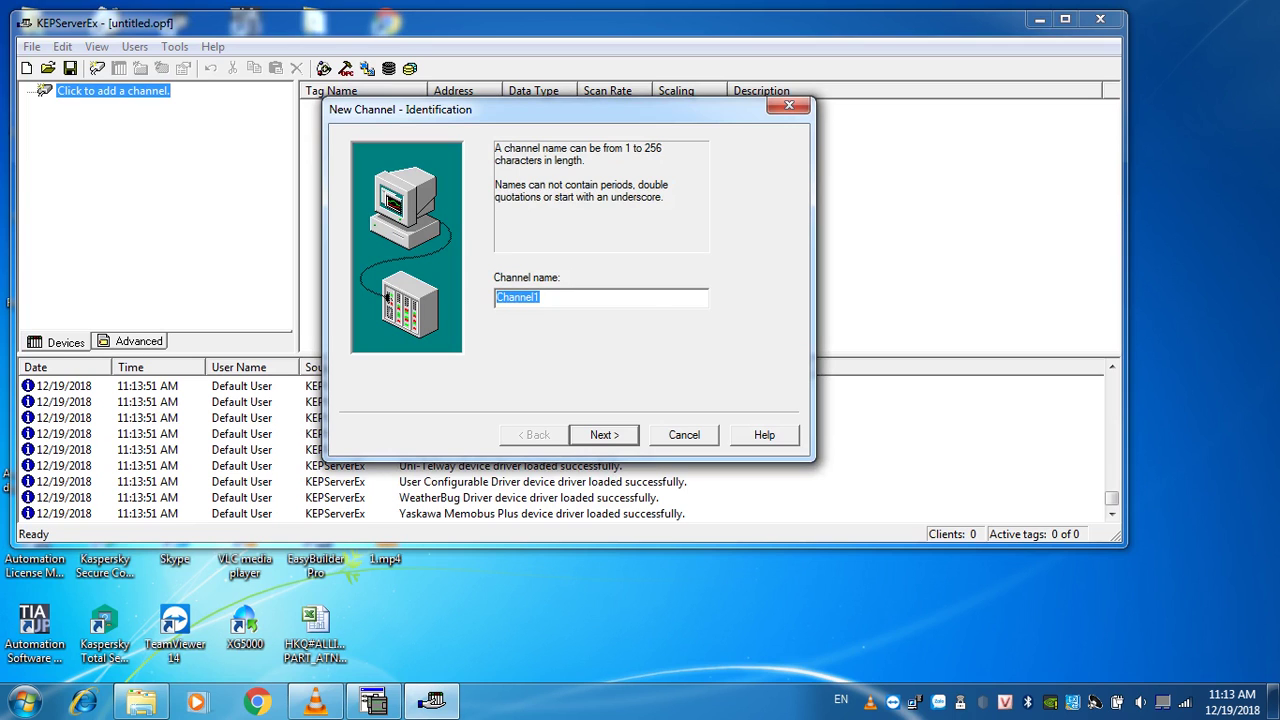
pyautogui.press('Return')
pyautogui.click(652, 297)
pyautogui.scroll(-4, 590, 369)
pyautogui.scroll(-12, 577, 460)
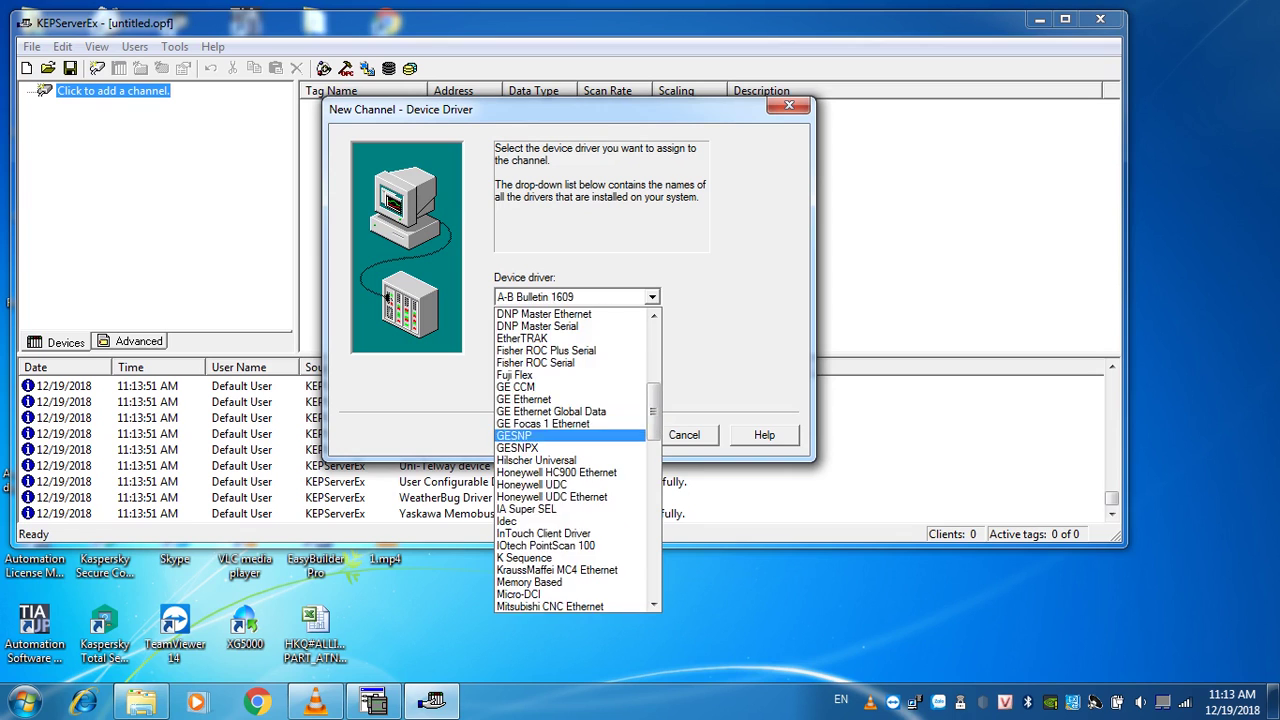
pyautogui.scroll(-9, 577, 460)
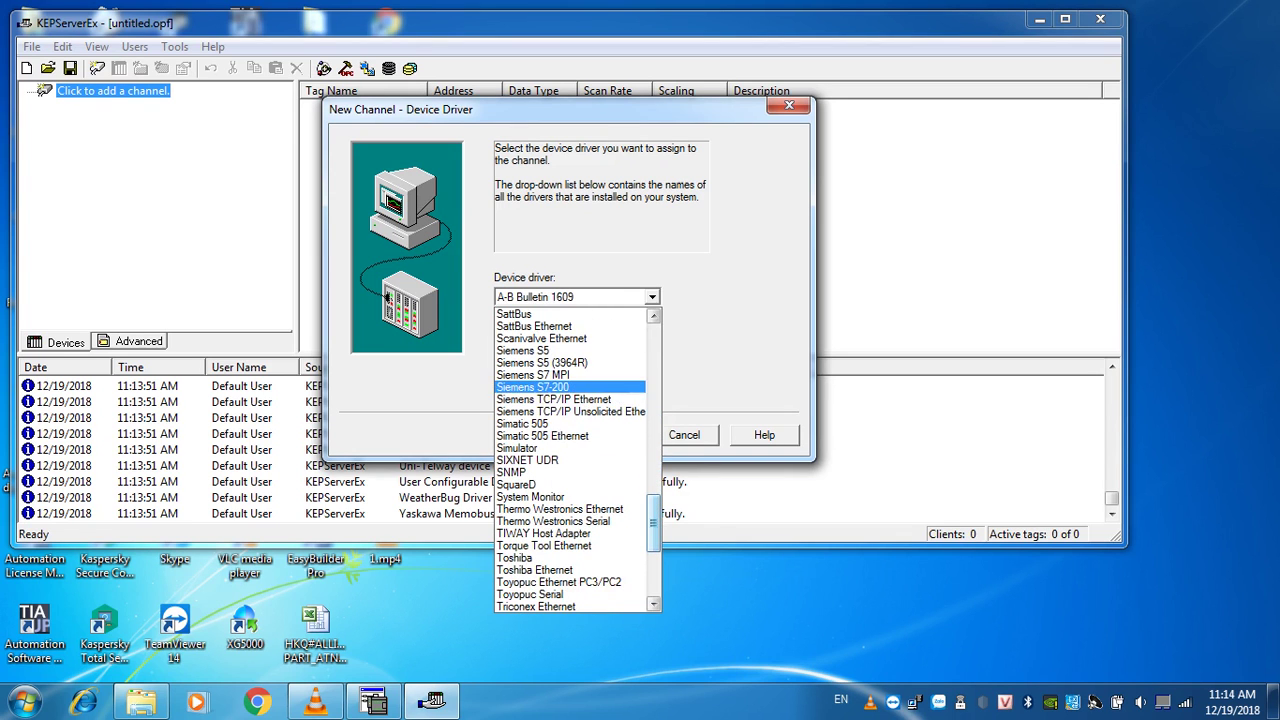
pyautogui.click(560, 387)
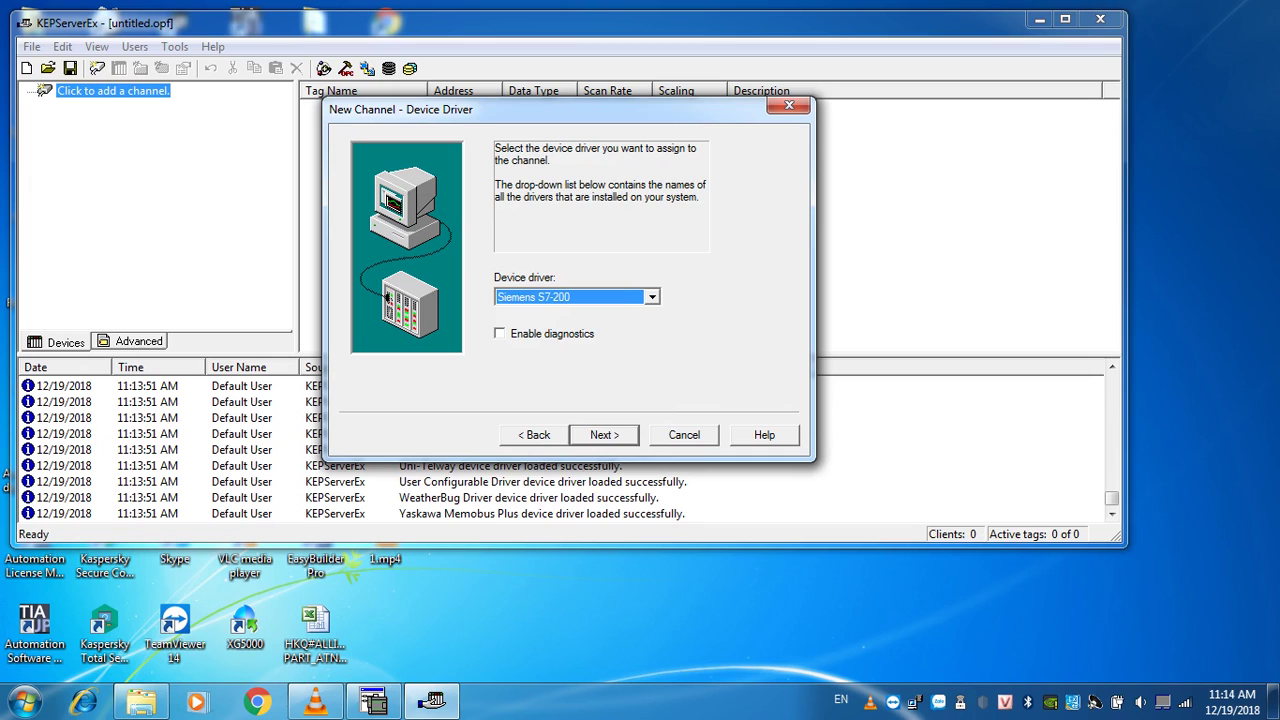
pyautogui.press('Return')
# Set the channel's communication ID to COM 5 and finish the channel, keeping the other serial defaults and master ID 0
pyautogui.click(686, 166)
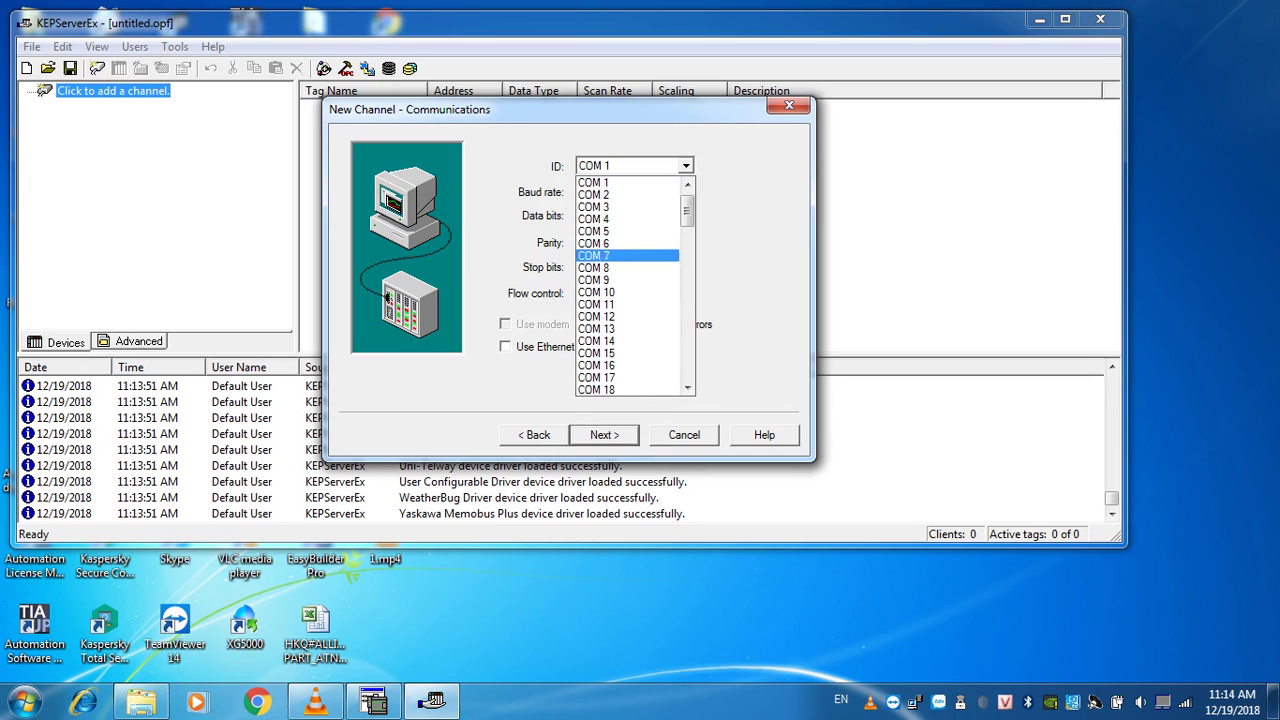
pyautogui.scroll(-3, 628, 285)
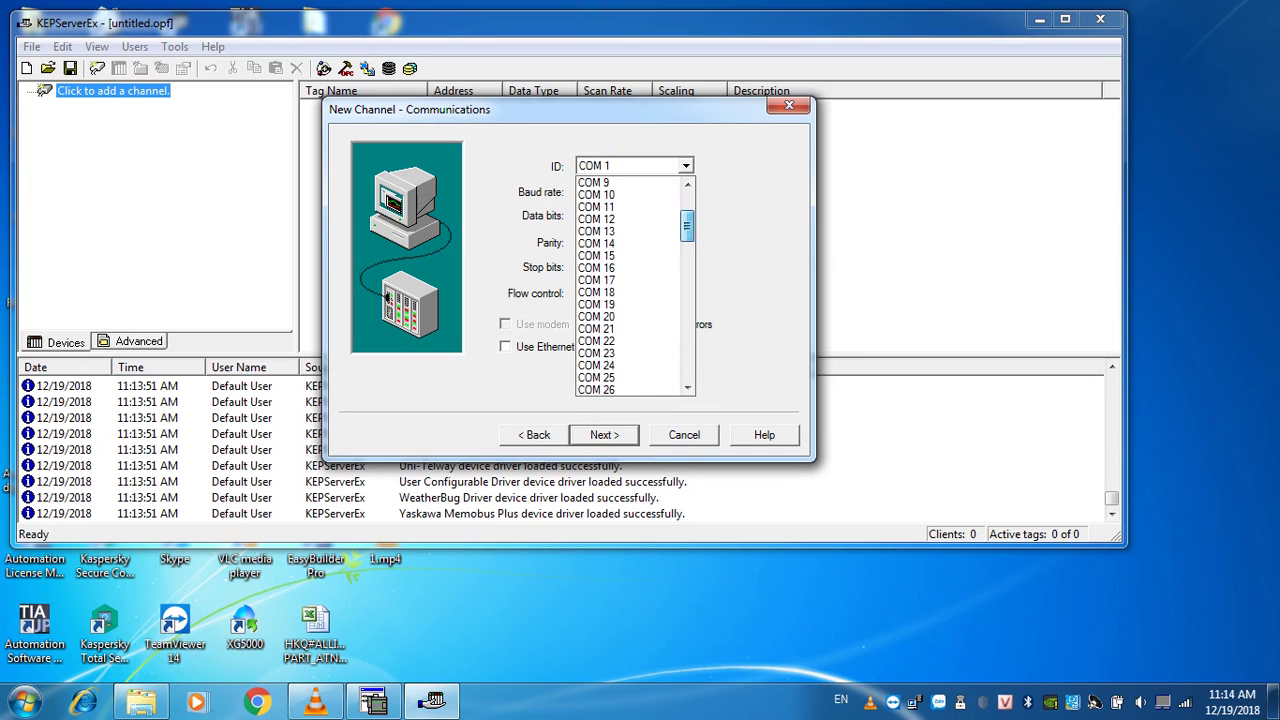
pyautogui.scroll(3, 628, 285)
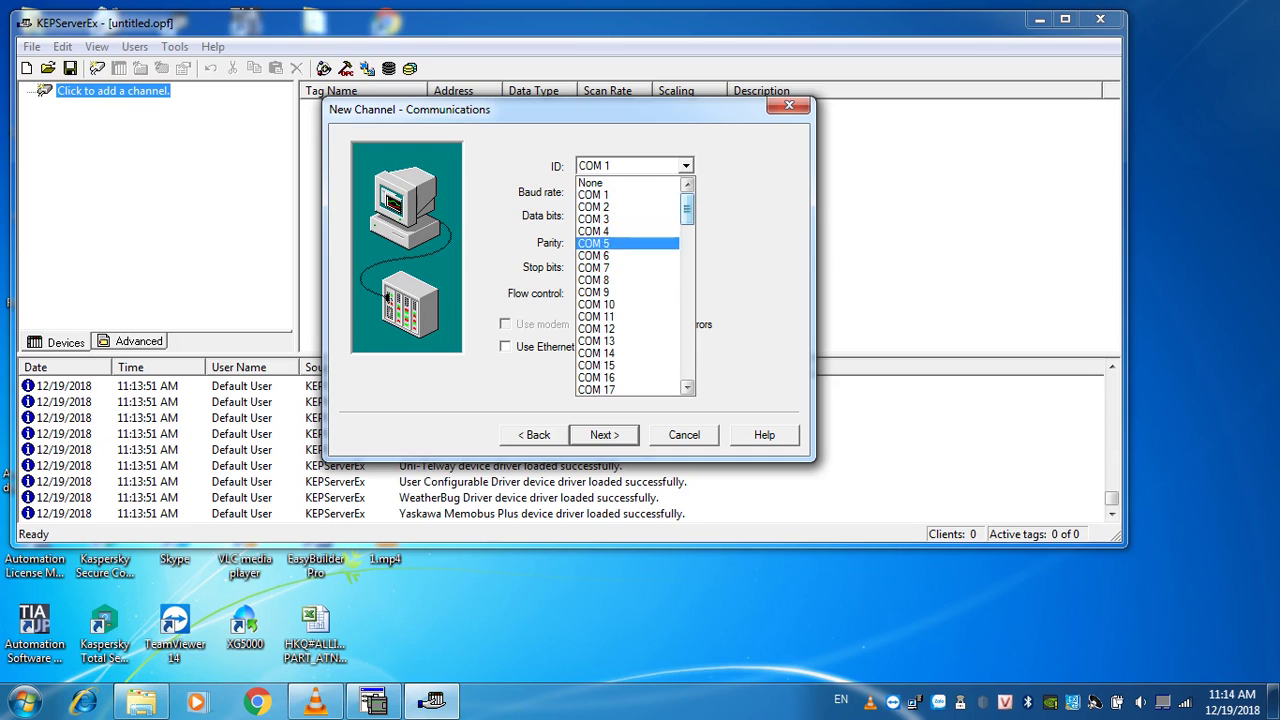
pyautogui.click(628, 244)
pyautogui.click(604, 434)
pyautogui.click(604, 434)
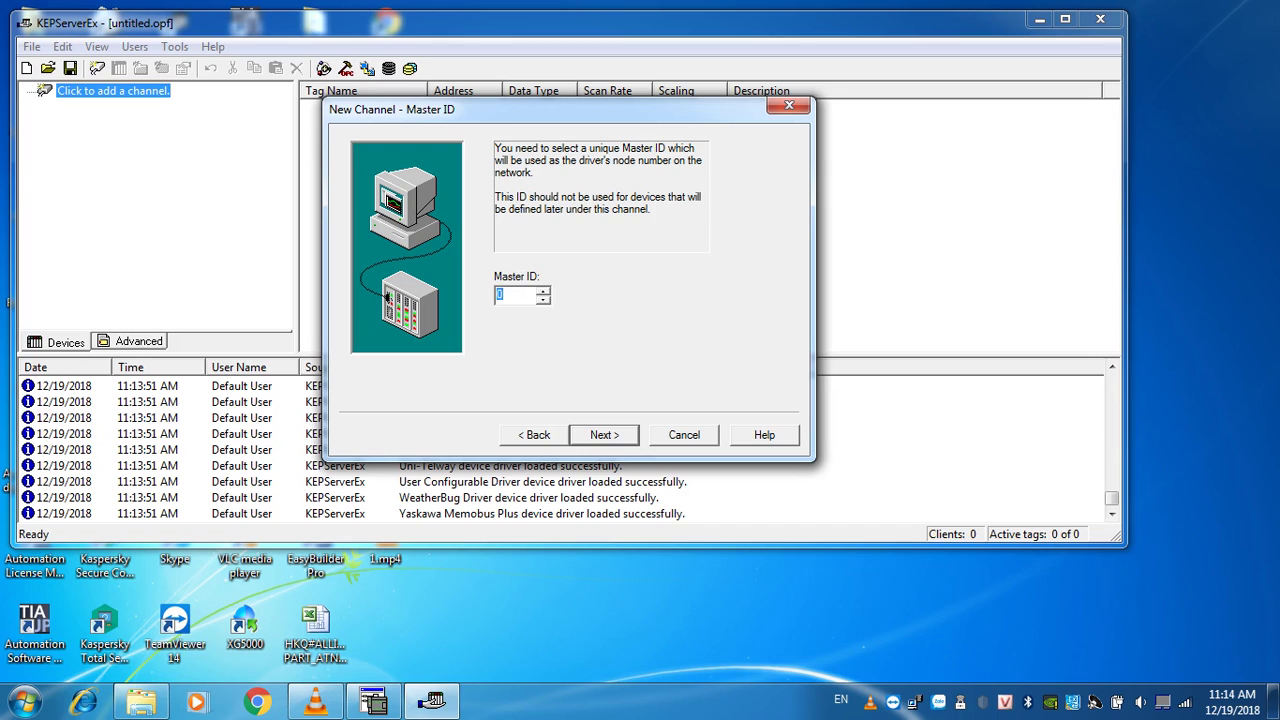
pyautogui.click(604, 434)
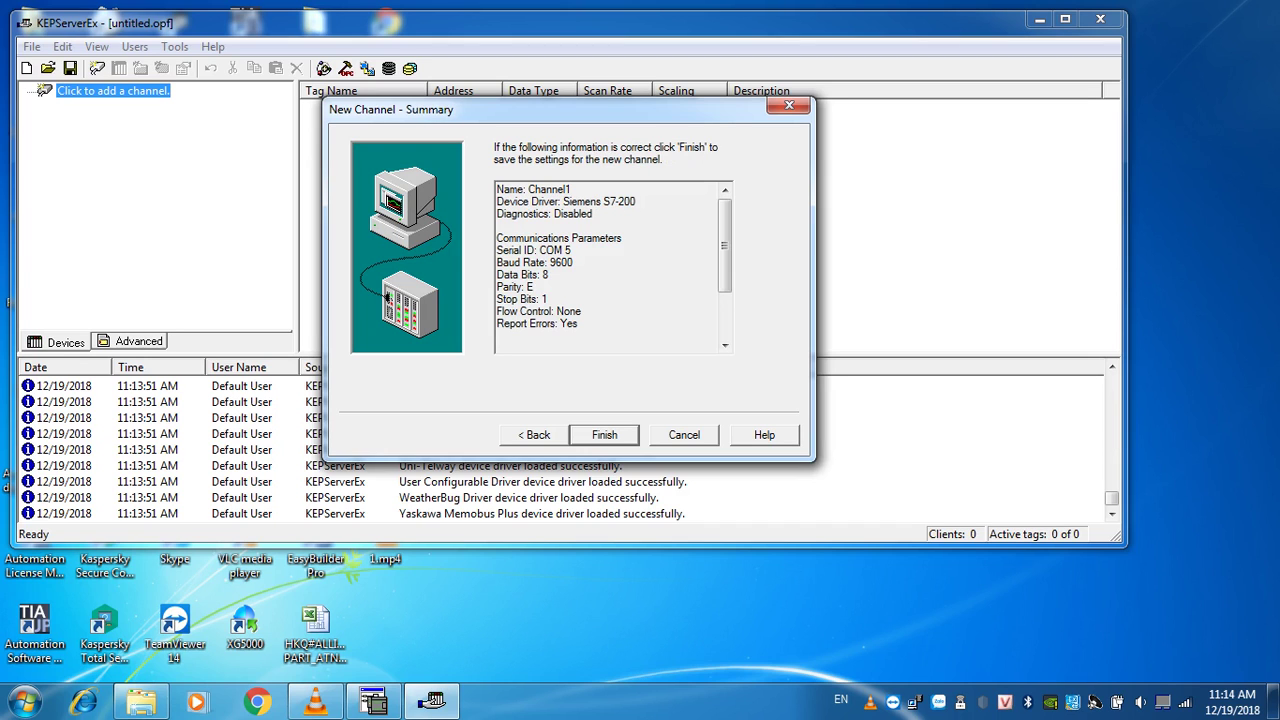
pyautogui.click(604, 434)
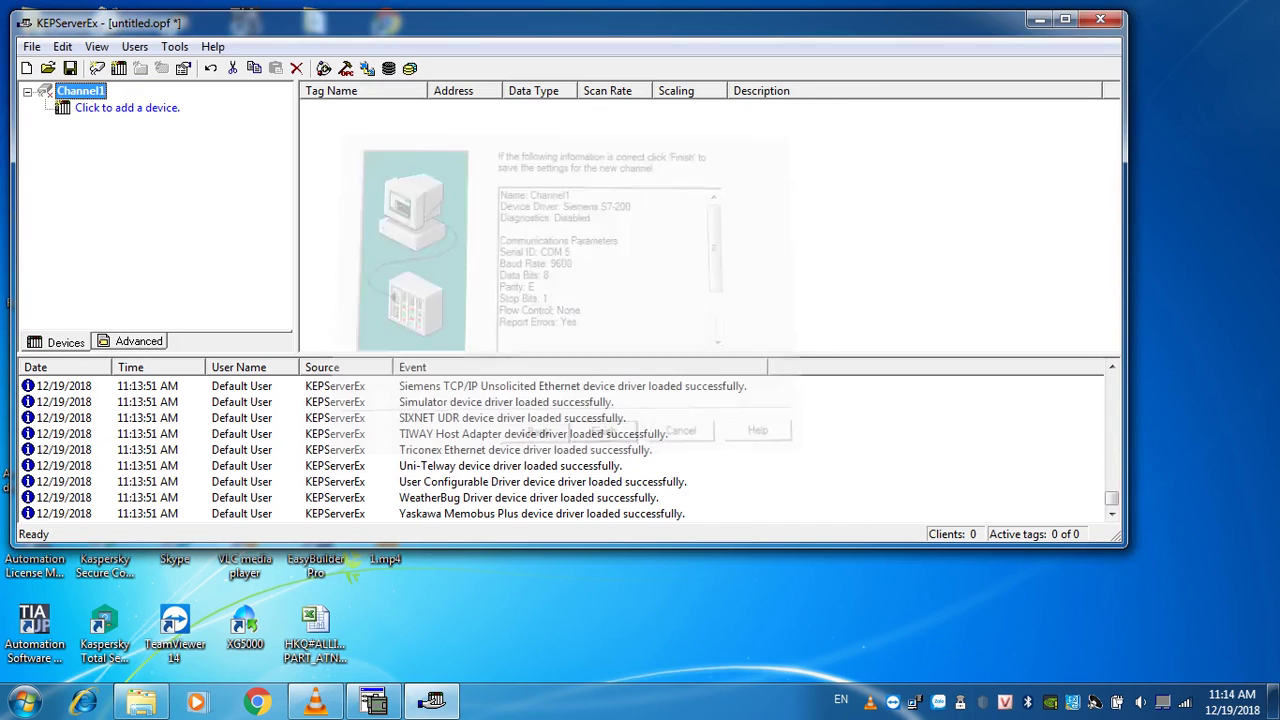
# Add a device named Device1 under Channel1, keep the default model and set its device ID to 2
pyautogui.click(127, 108)
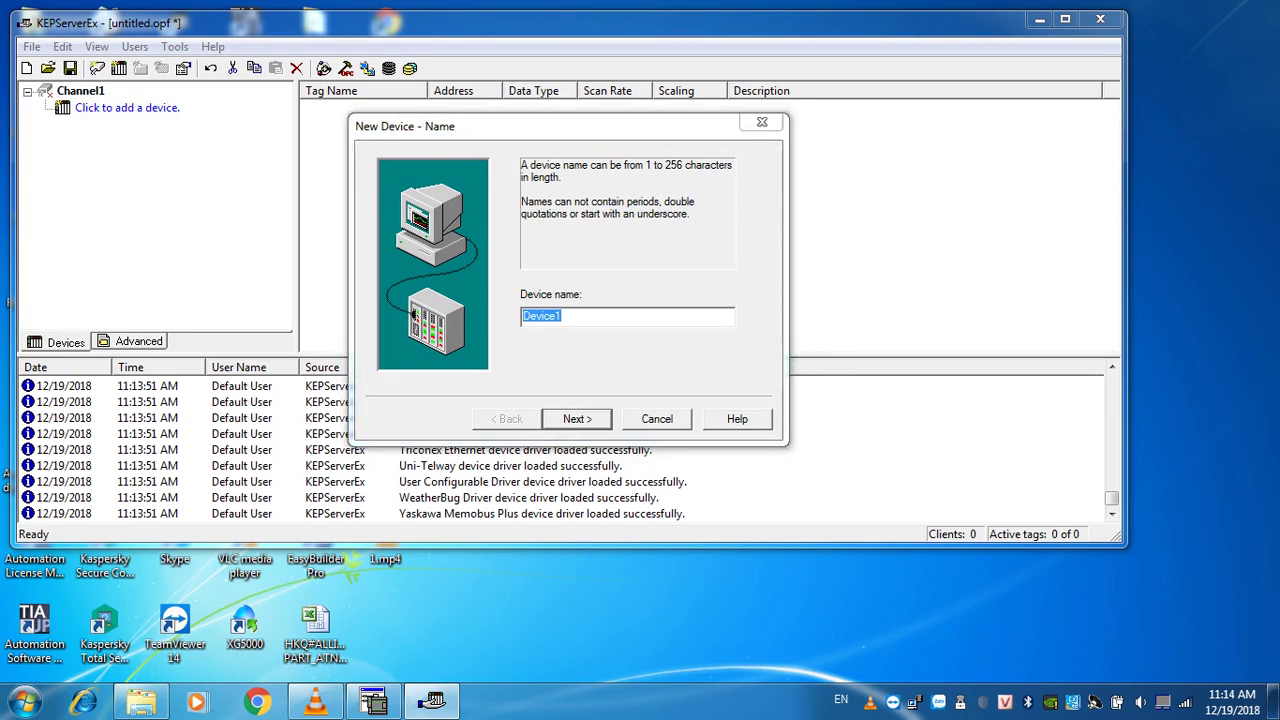
pyautogui.click(574, 317)
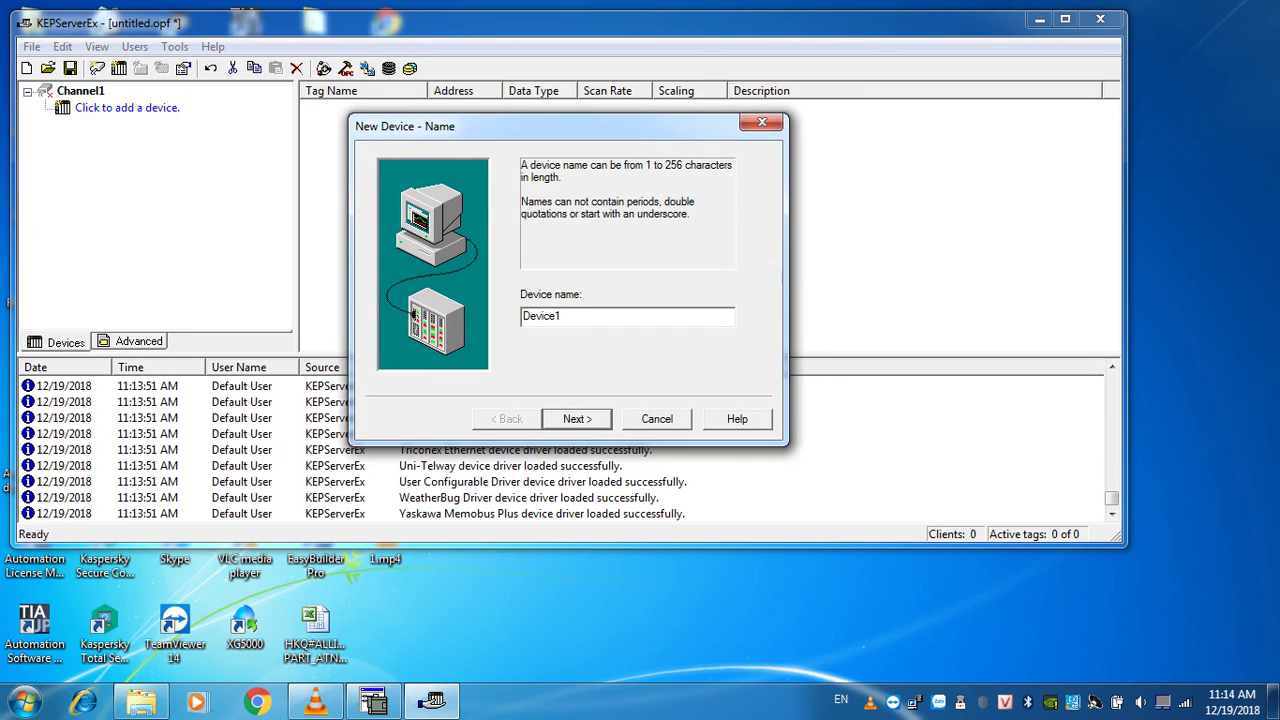
pyautogui.press('Return')
pyautogui.press('Return')
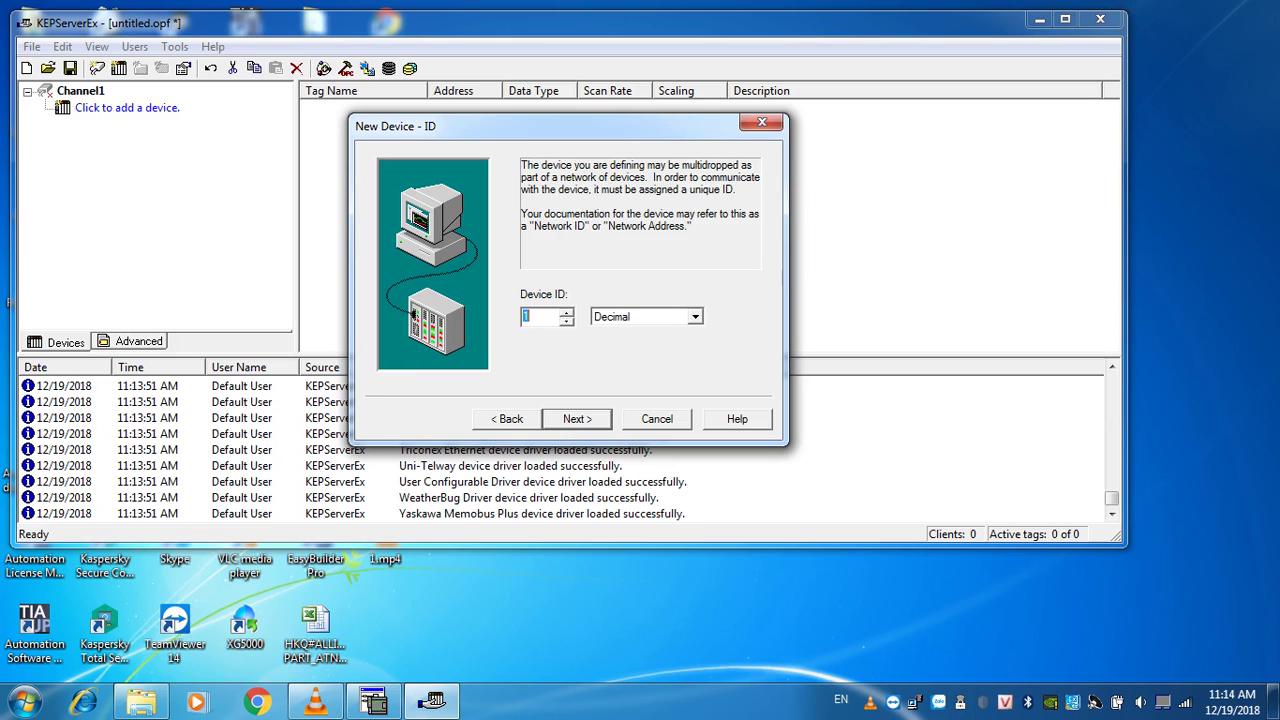
pyautogui.write('2')
# Check the remote address and network parameters in the STEP 7-Micro/WIN communications settings, and return to the new device setup
pyautogui.click(374, 701)
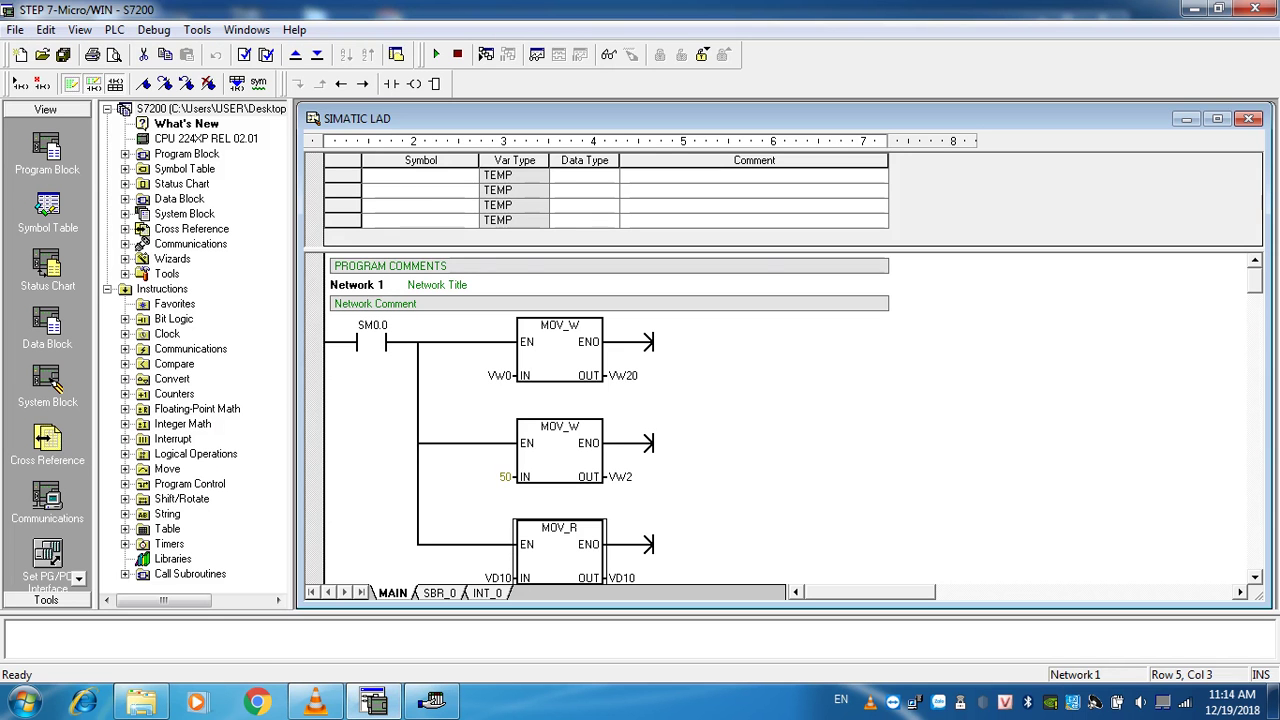
pyautogui.click(47, 497)
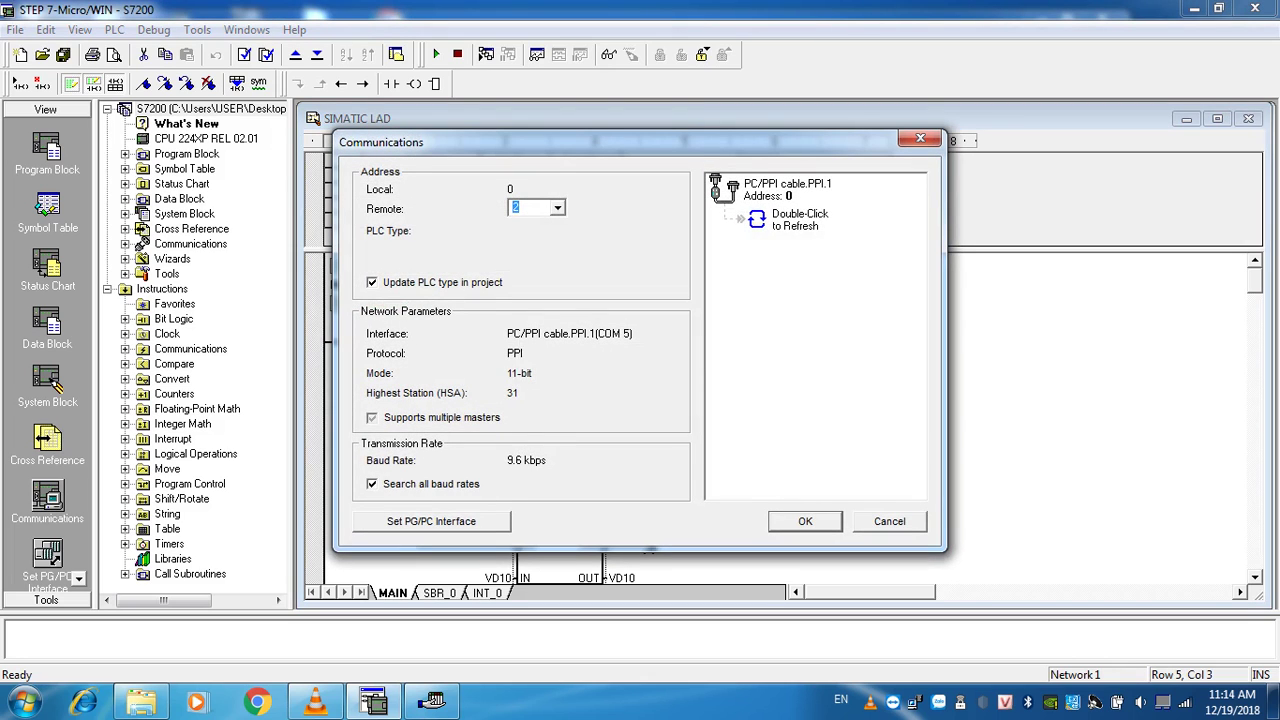
pyautogui.click(920, 138)
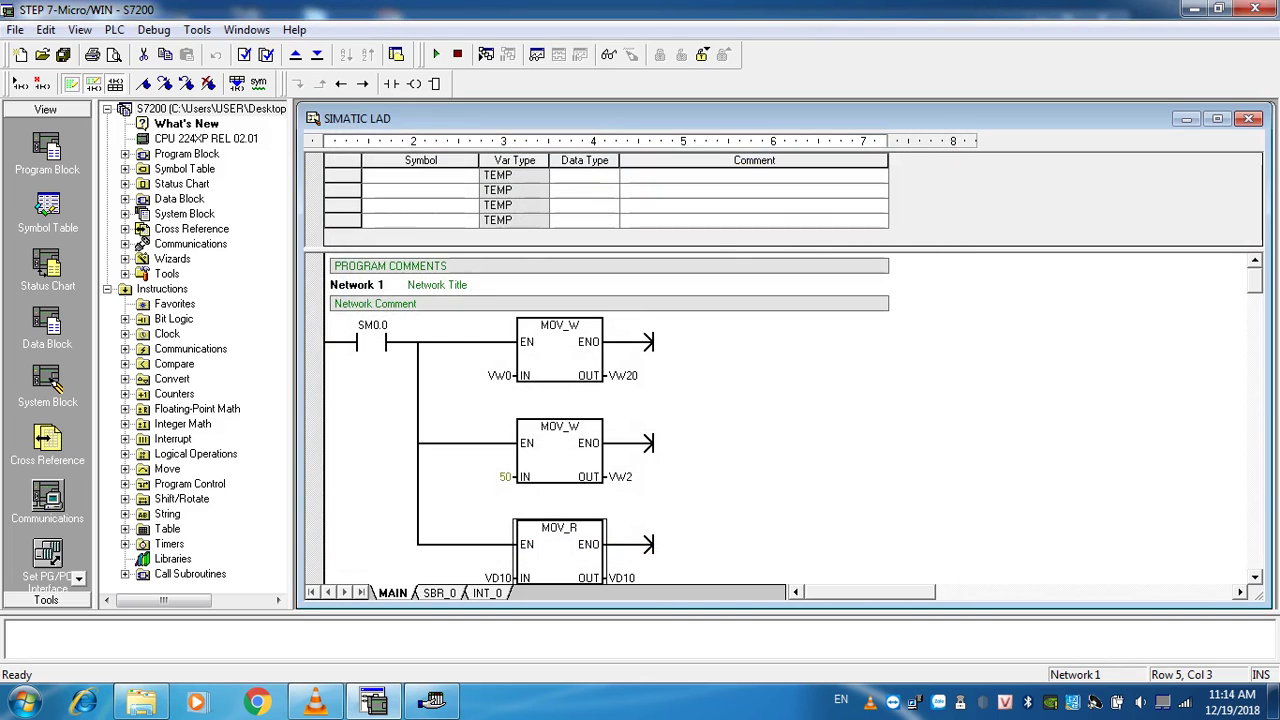
pyautogui.click(1194, 8)
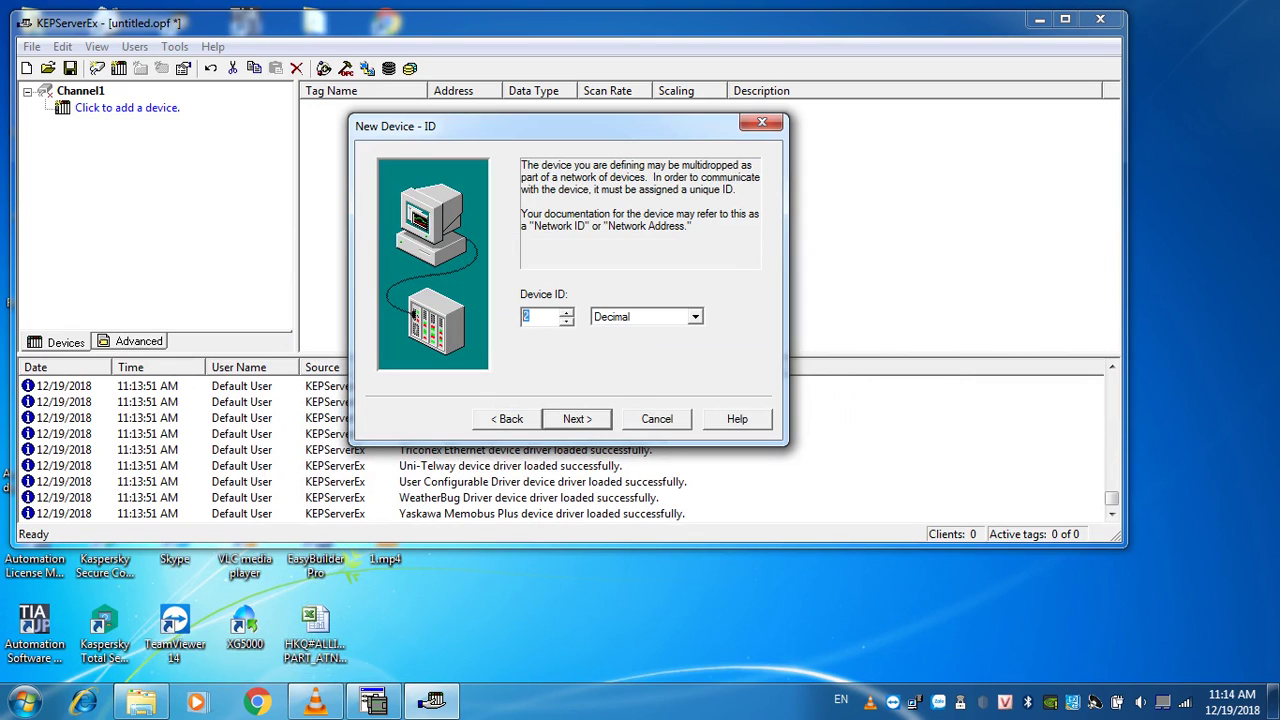
# Finish creating Device1 with the default timing and auto-demotion settings
pyautogui.press('Return')
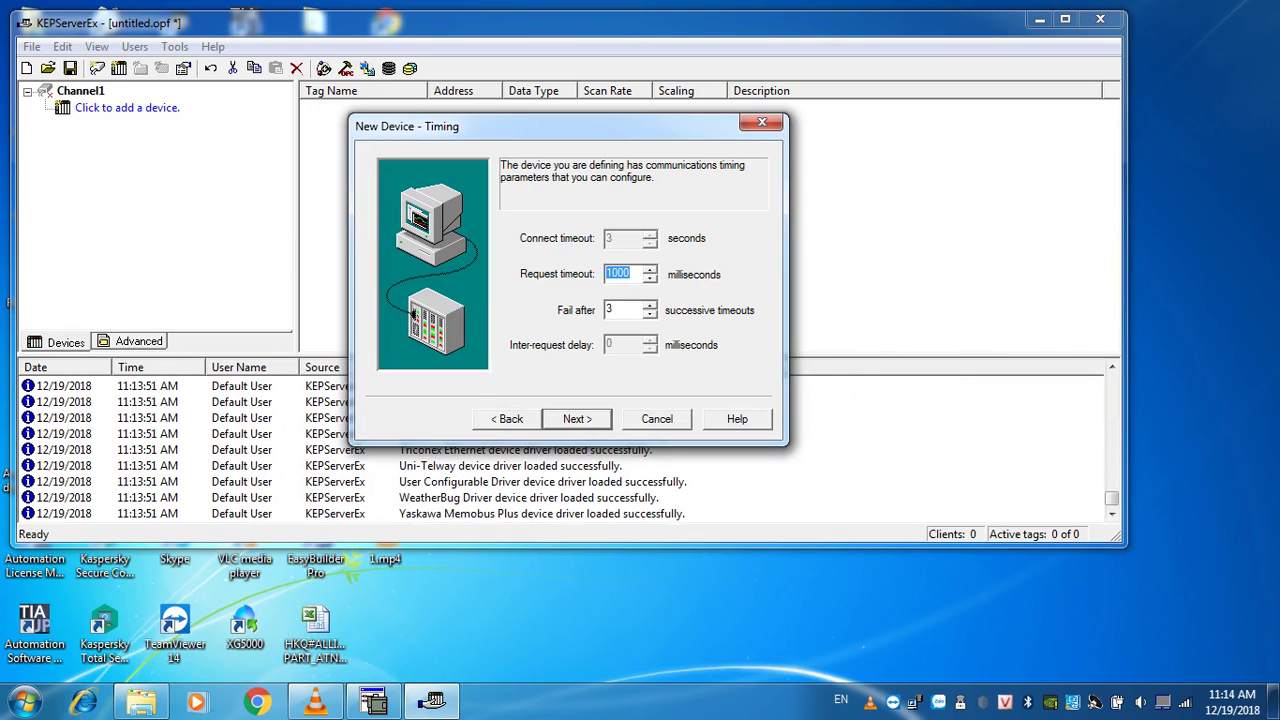
pyautogui.press('Return')
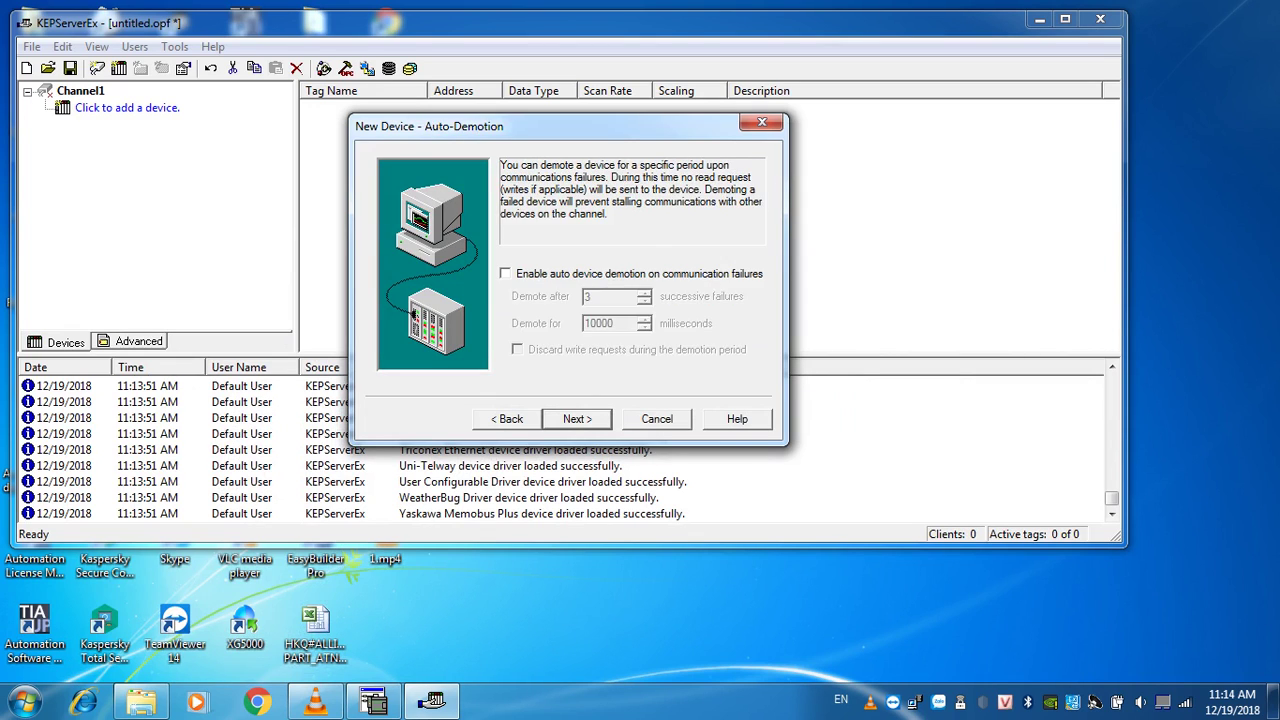
pyautogui.press('Return')
pyautogui.press('Return')
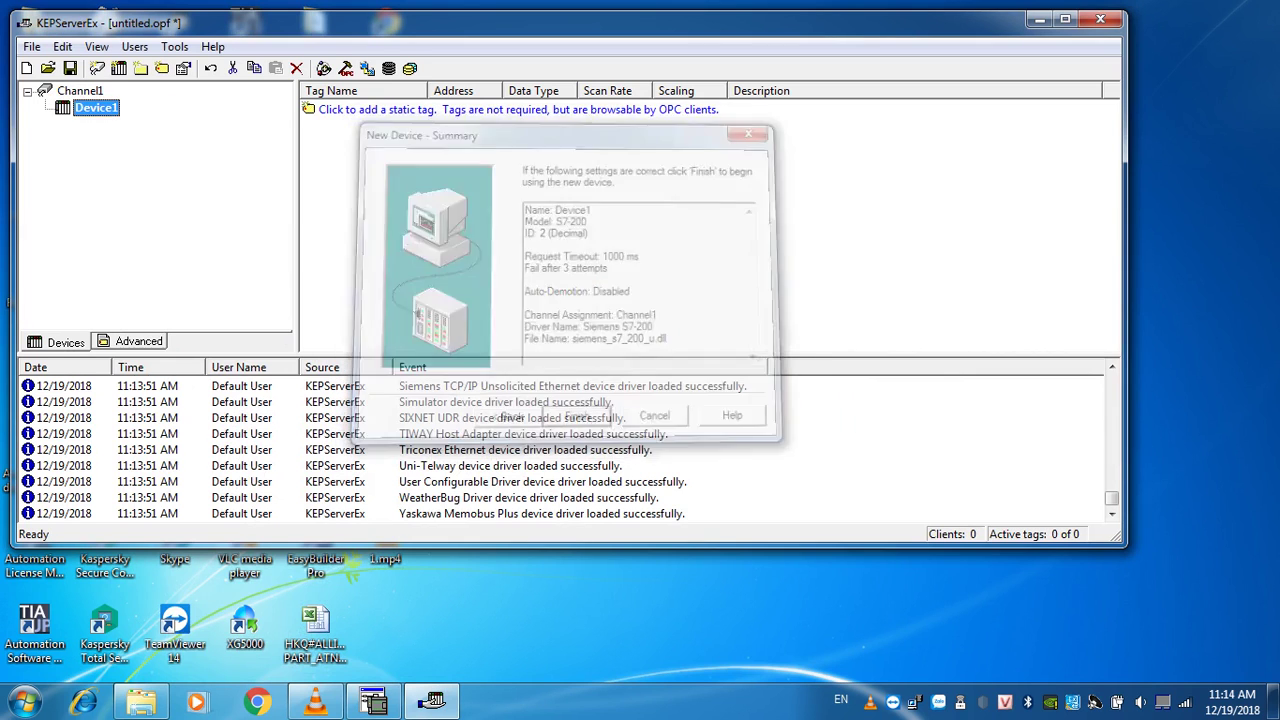
# Add a static tag named Read to Device1 and begin its address with V
pyautogui.click(450, 109)
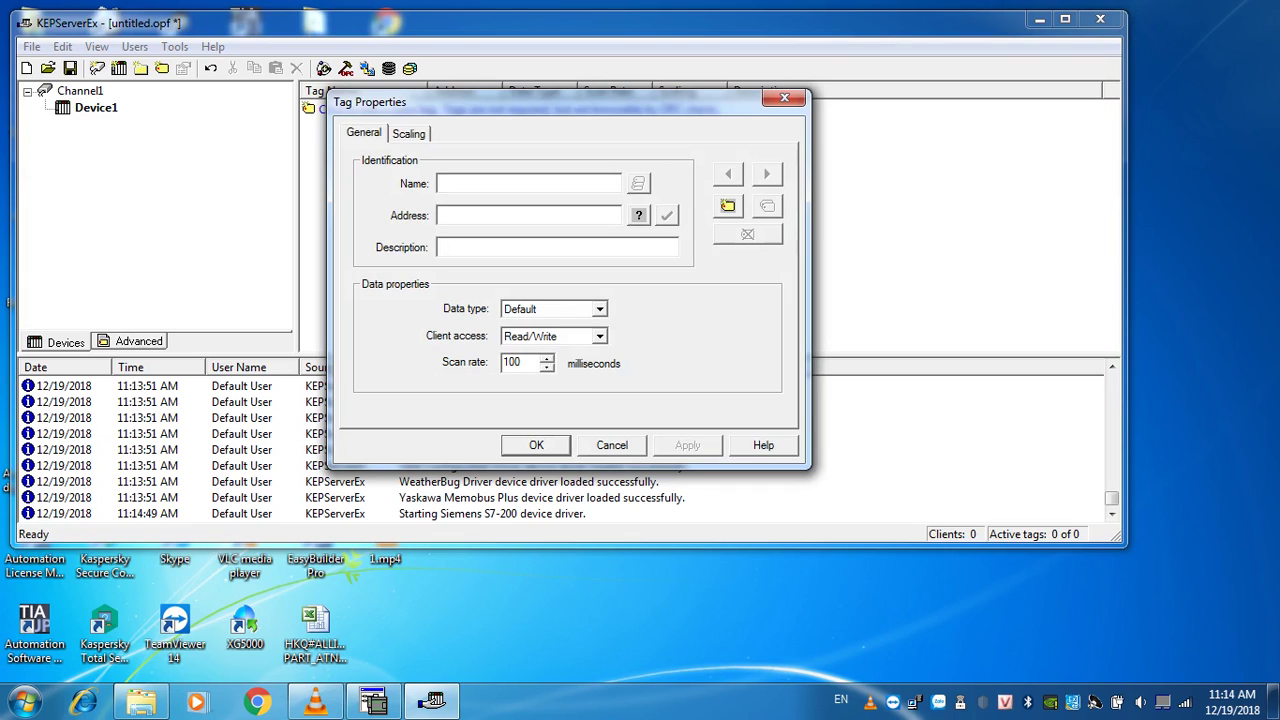
pyautogui.write('Read')
pyautogui.write('V')
# Check the output address of the MOV_R block in the STEP 7-Micro/WIN ladder program and return to KEPServerEx
pyautogui.click(432, 700)
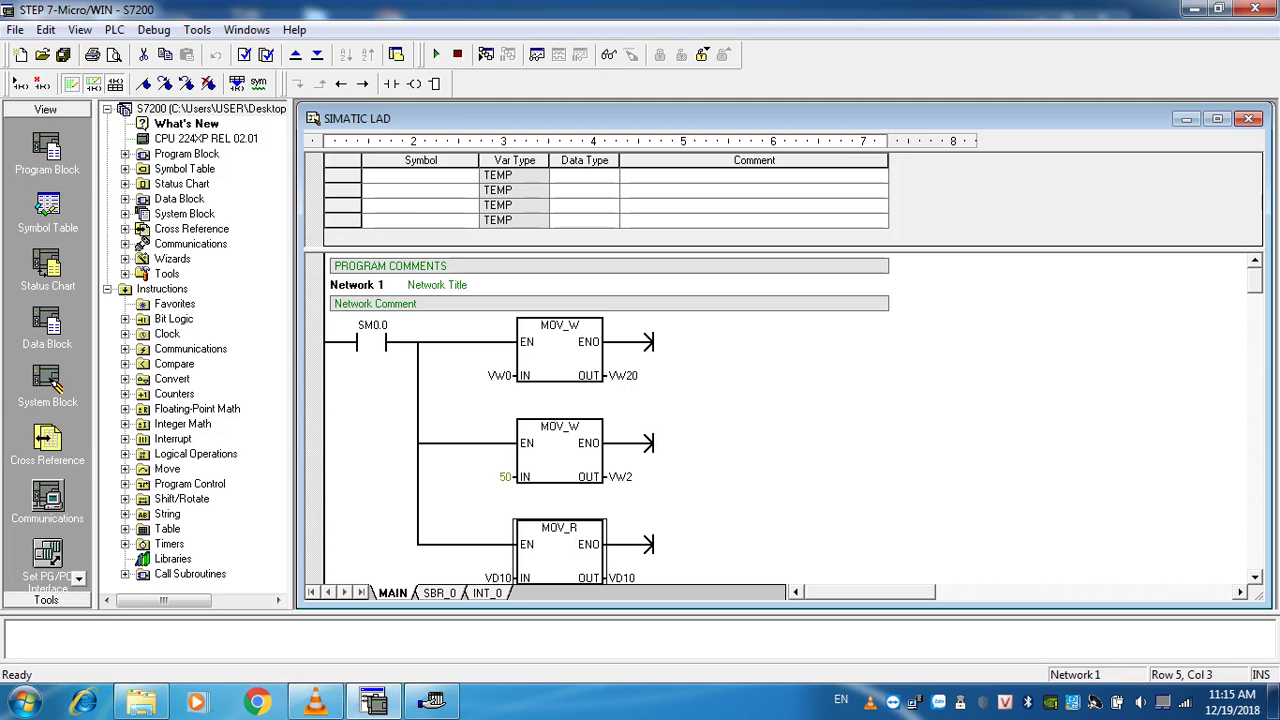
pyautogui.scroll(-1, 620, 500)
pyautogui.click(575, 535)
pyautogui.click(622, 554)
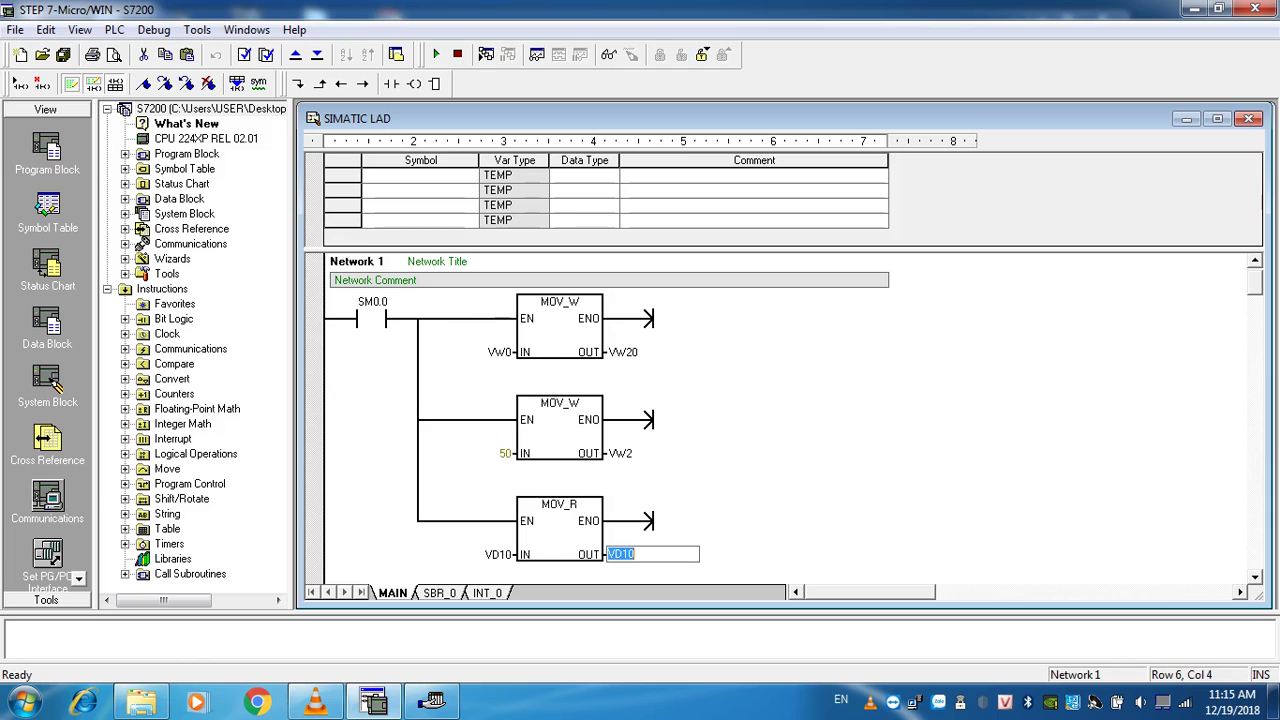
pyautogui.click(374, 700)
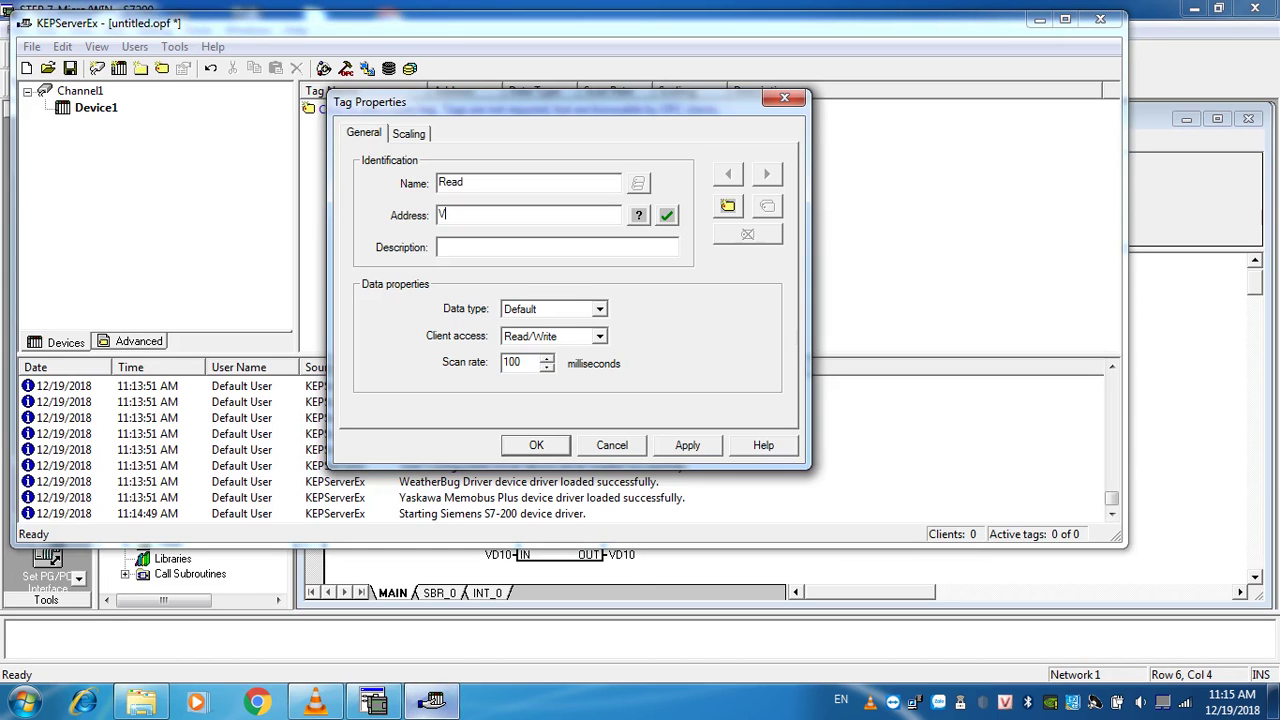
# Complete the Read tag's address as V10, set its data type to Float and save the tag
pyautogui.write('10')
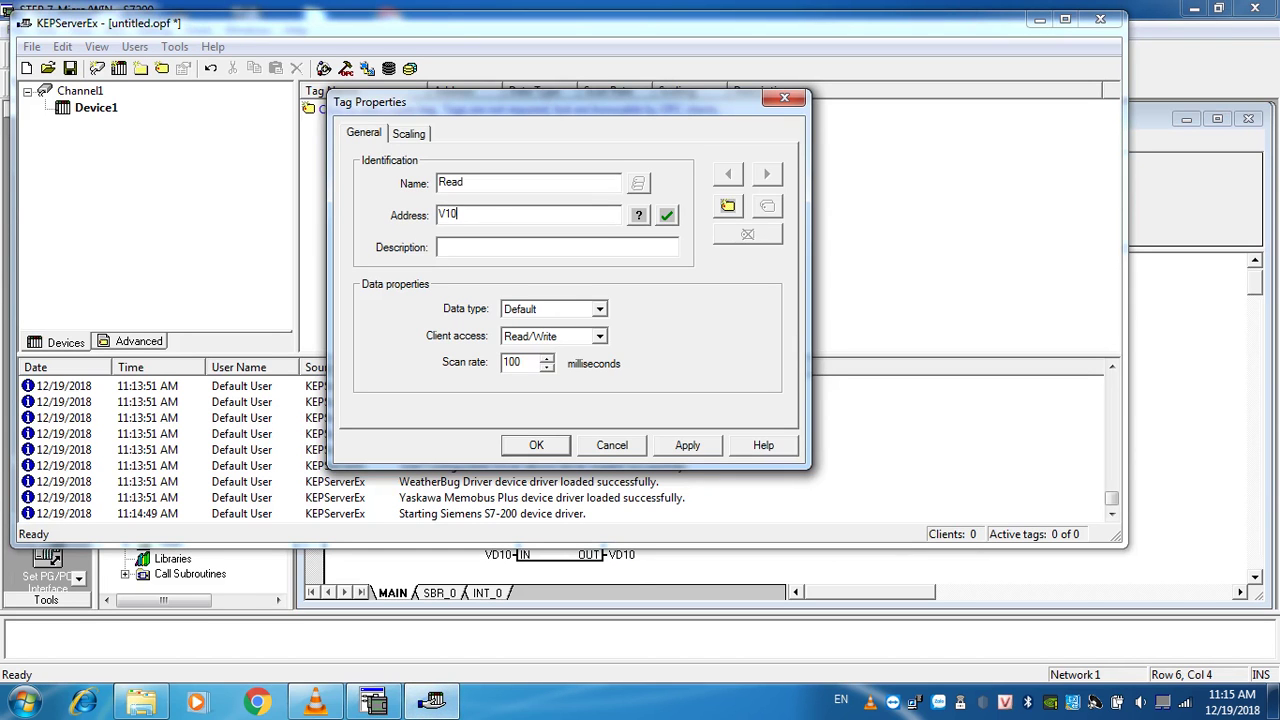
pyautogui.click(600, 309)
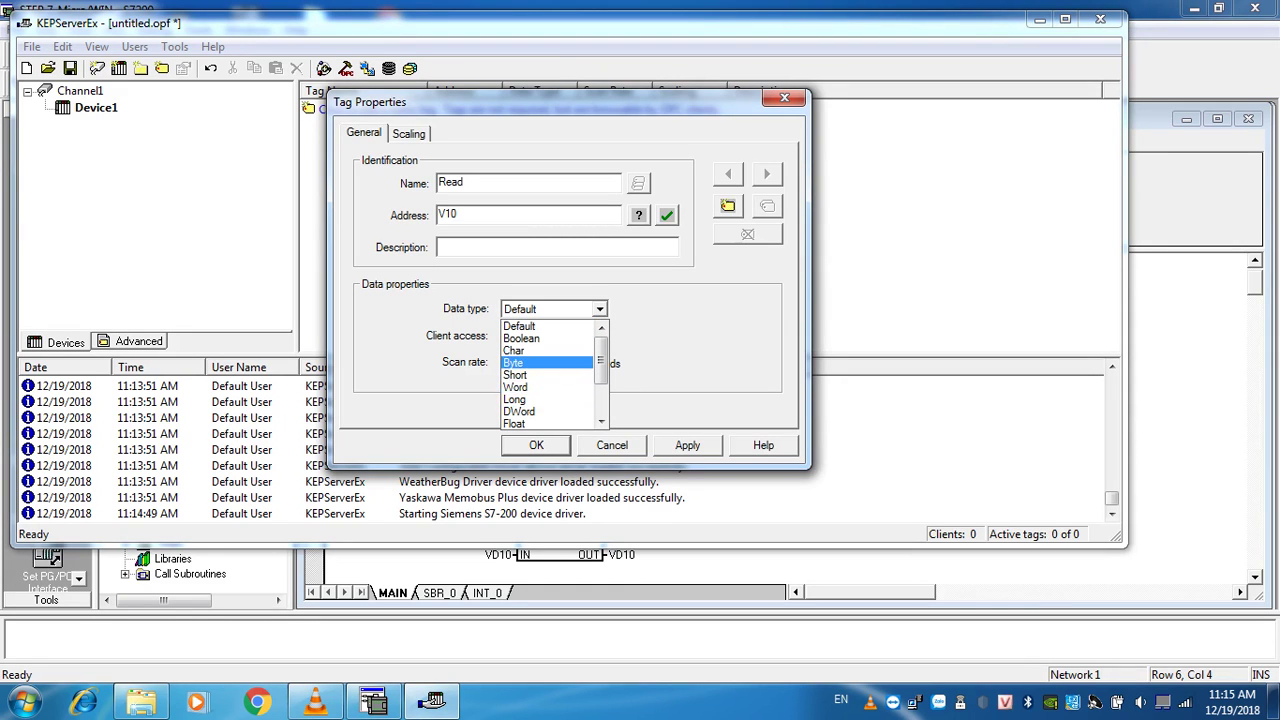
pyautogui.click(515, 424)
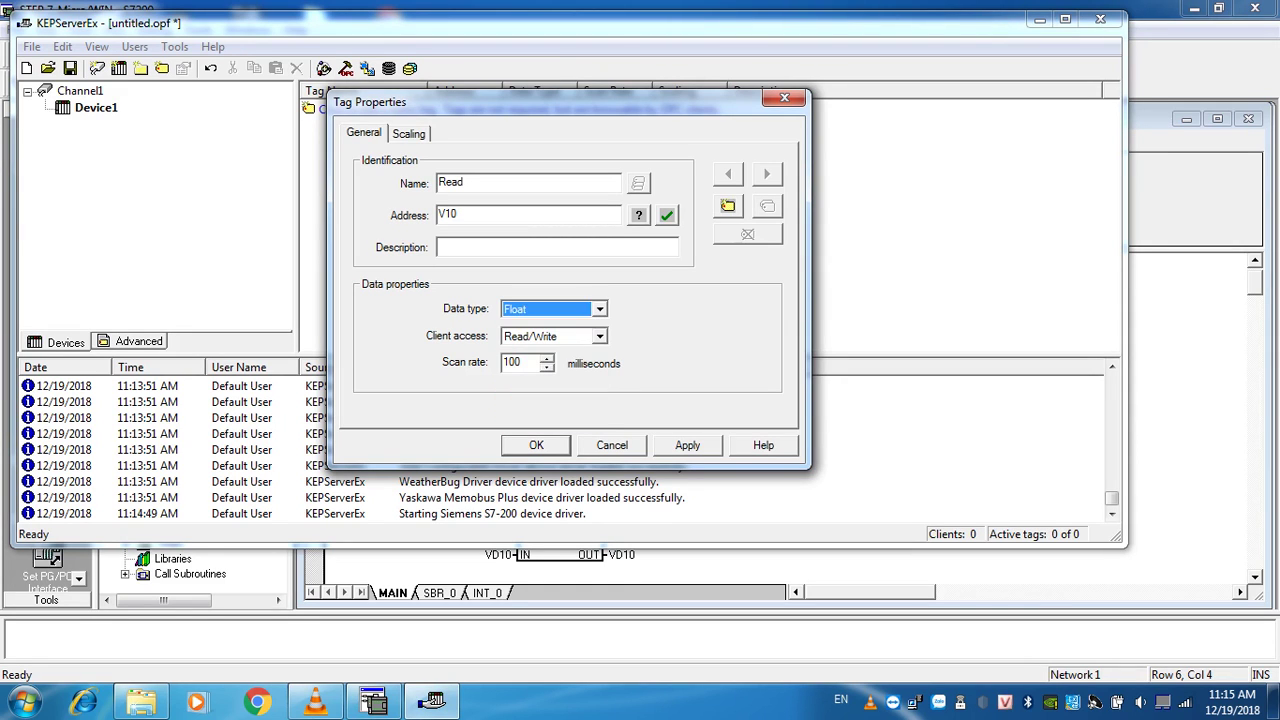
pyautogui.click(687, 446)
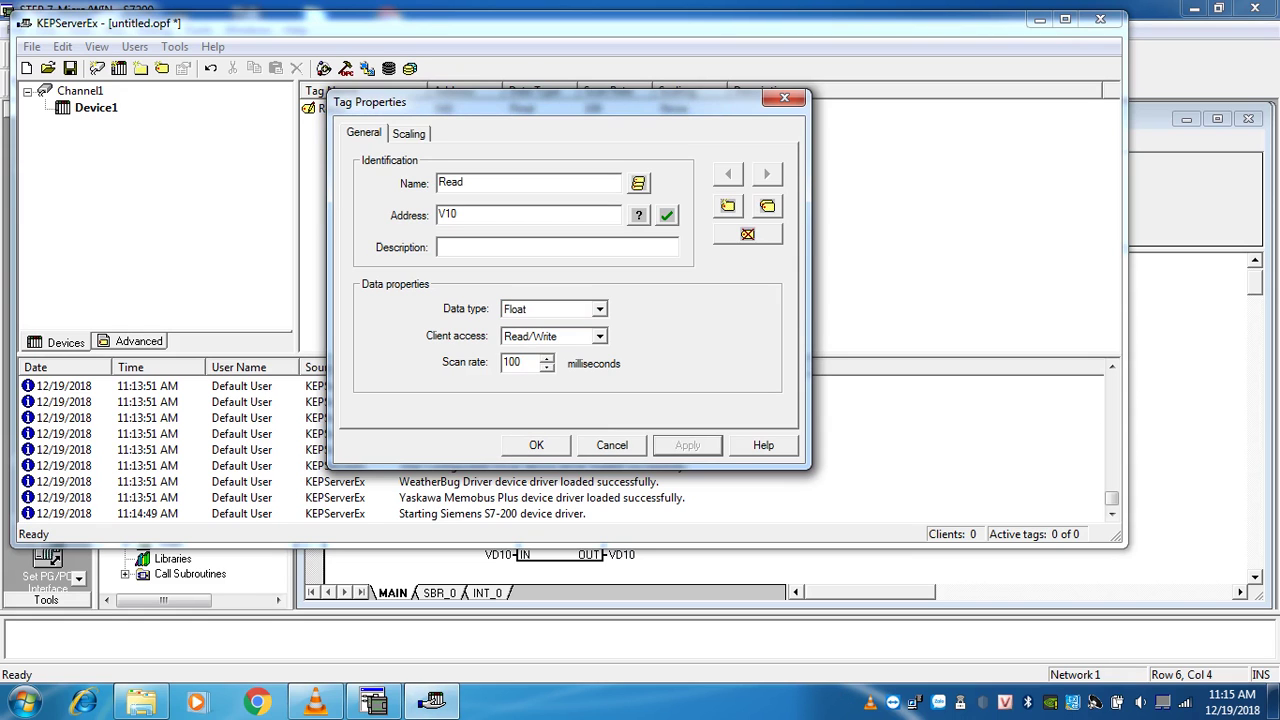
pyautogui.press('Return')
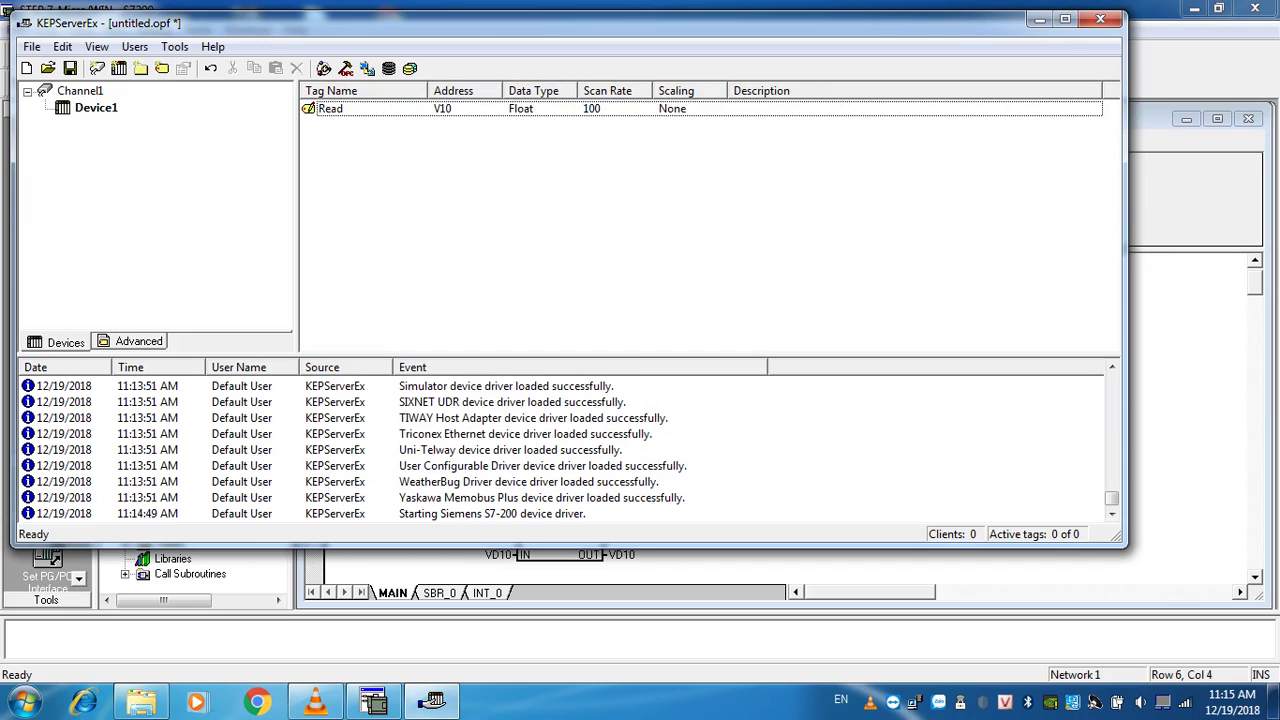
# Add a static tag named Write to Device1 and check the first MOV_W block's input address in STEP 7-Micro/WIN
pyautogui.rightClick(385, 153)
pyautogui.click(440, 166)
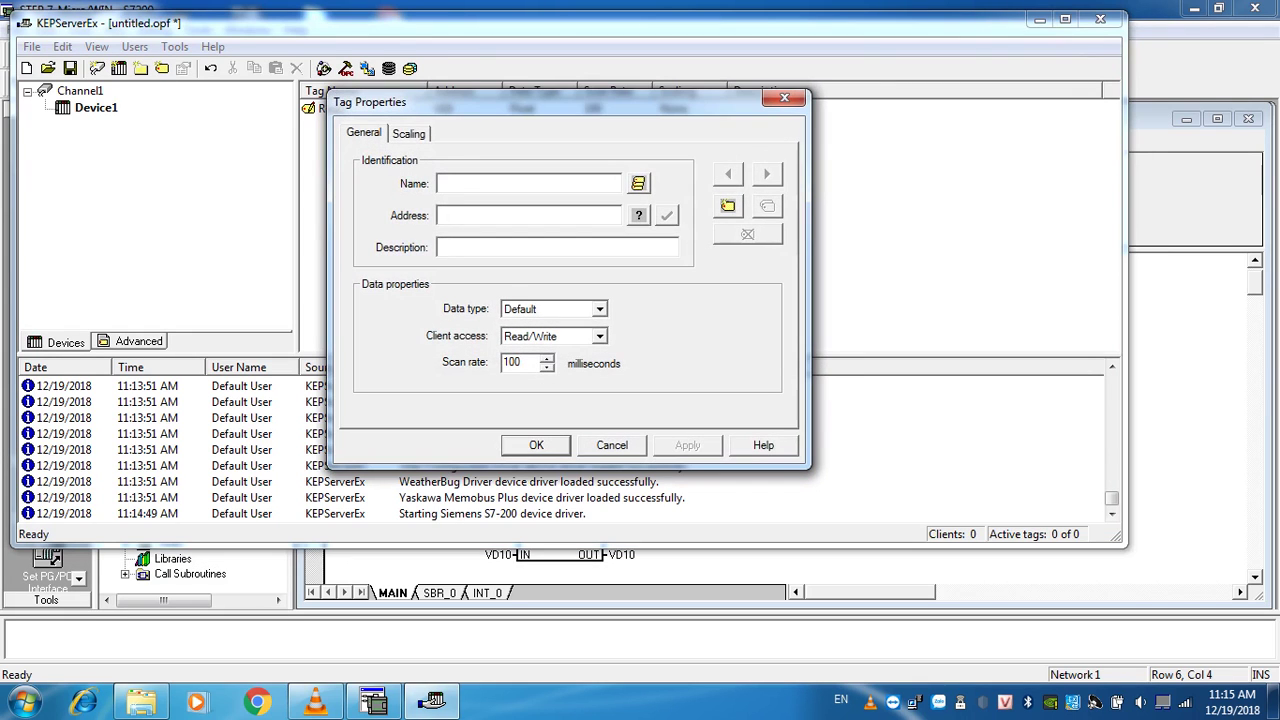
pyautogui.write('Write')
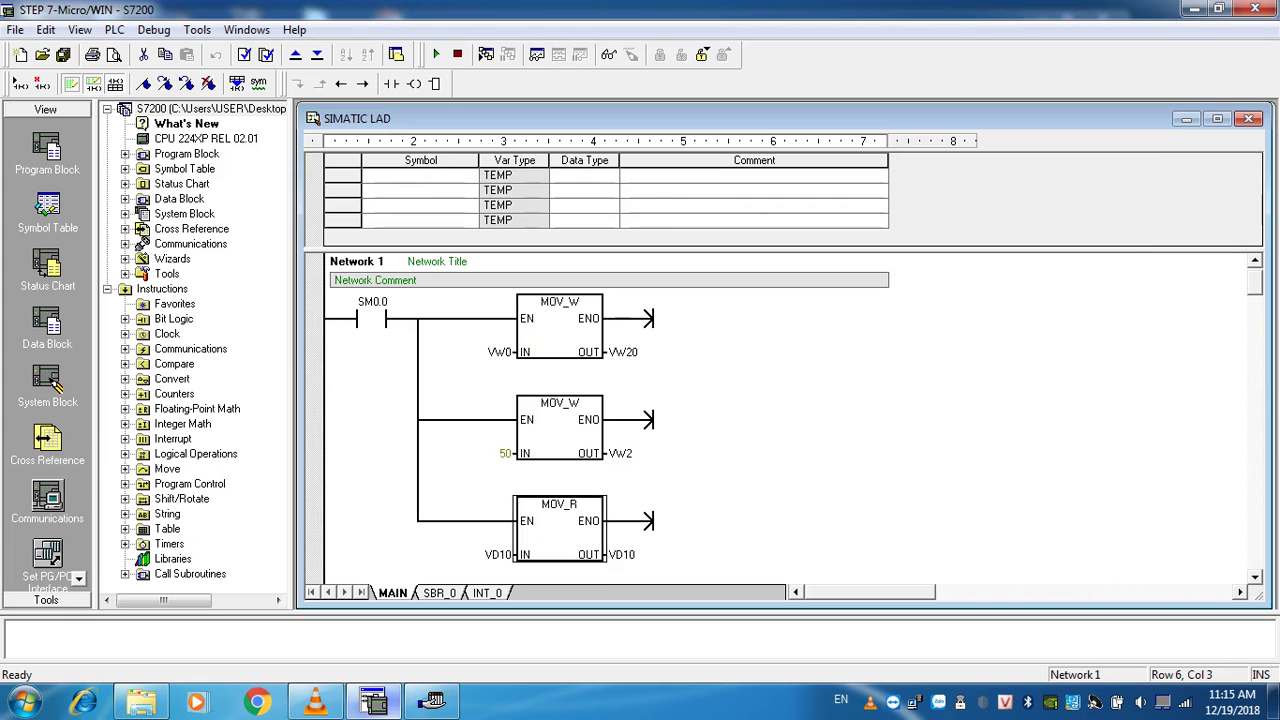
pyautogui.click(372, 702)
pyautogui.press('Return')
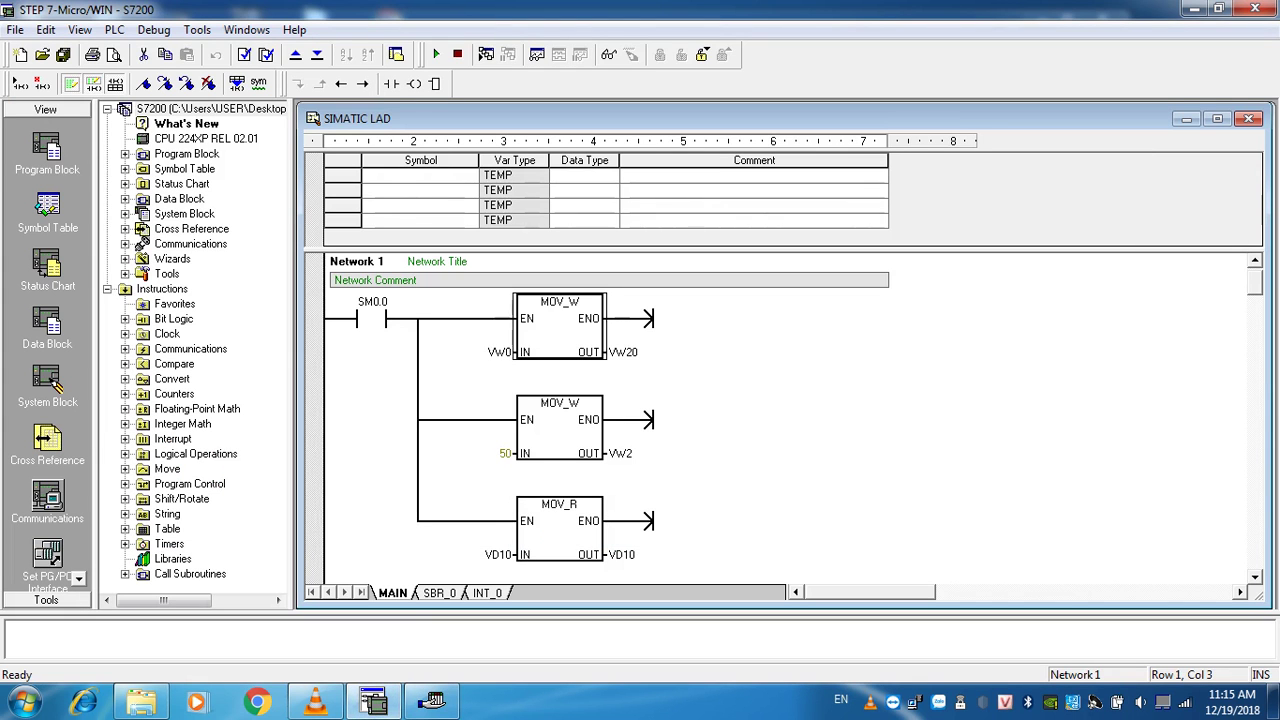
# Return to KEPServerEx, set the Write tag's address to V0 and its data type to Word, and save the tag
pyautogui.click(432, 702)
pyautogui.write('V0')
pyautogui.click(600, 309)
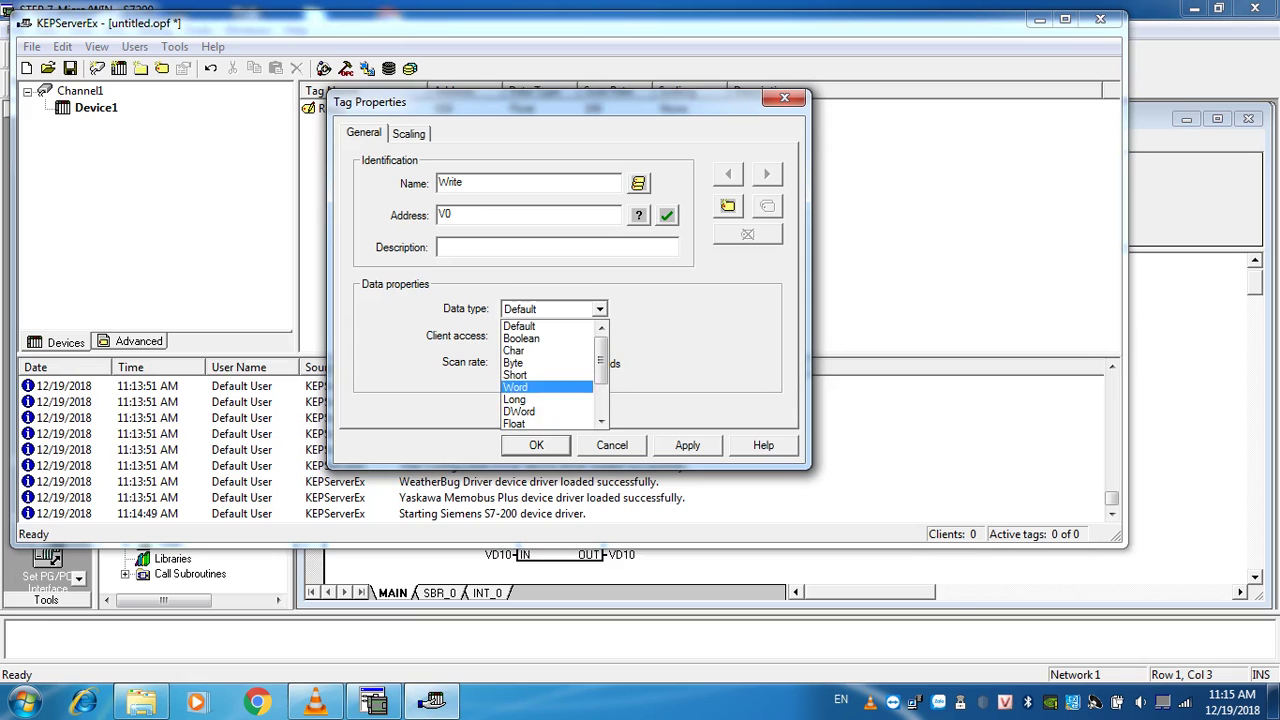
pyautogui.click(540, 387)
pyautogui.click(687, 446)
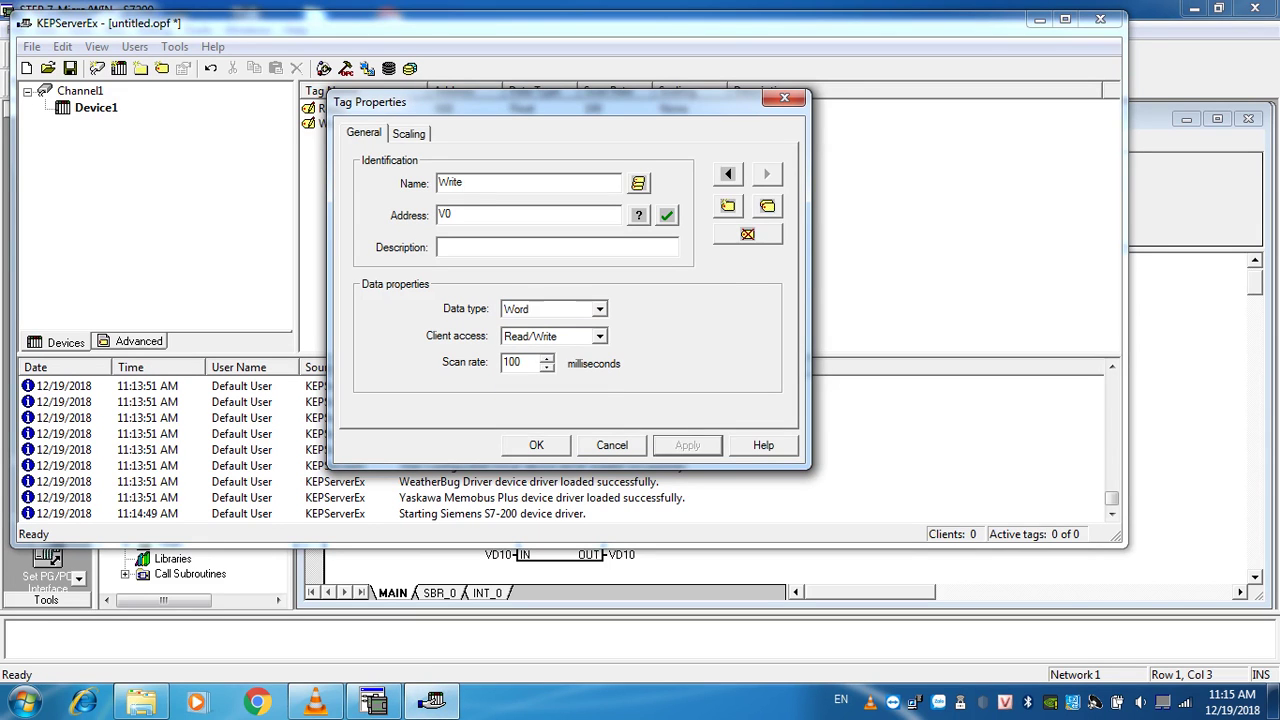
pyautogui.click(536, 446)
pyautogui.click(540, 240)
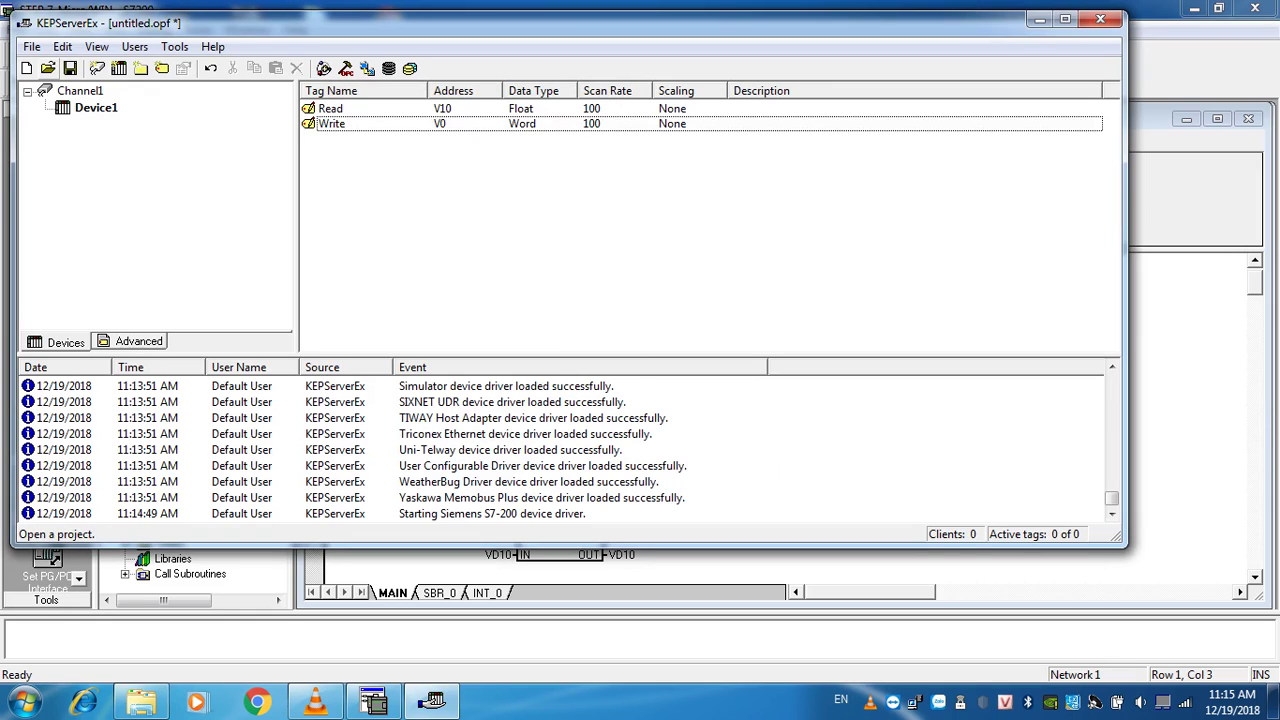
# Open the existing project OPC.opf from the S7_200 connection C#\OPC folder and inspect its Read and Write tags
pyautogui.click(48, 68)
pyautogui.doubleClick(423, 241)
pyautogui.click(656, 414)
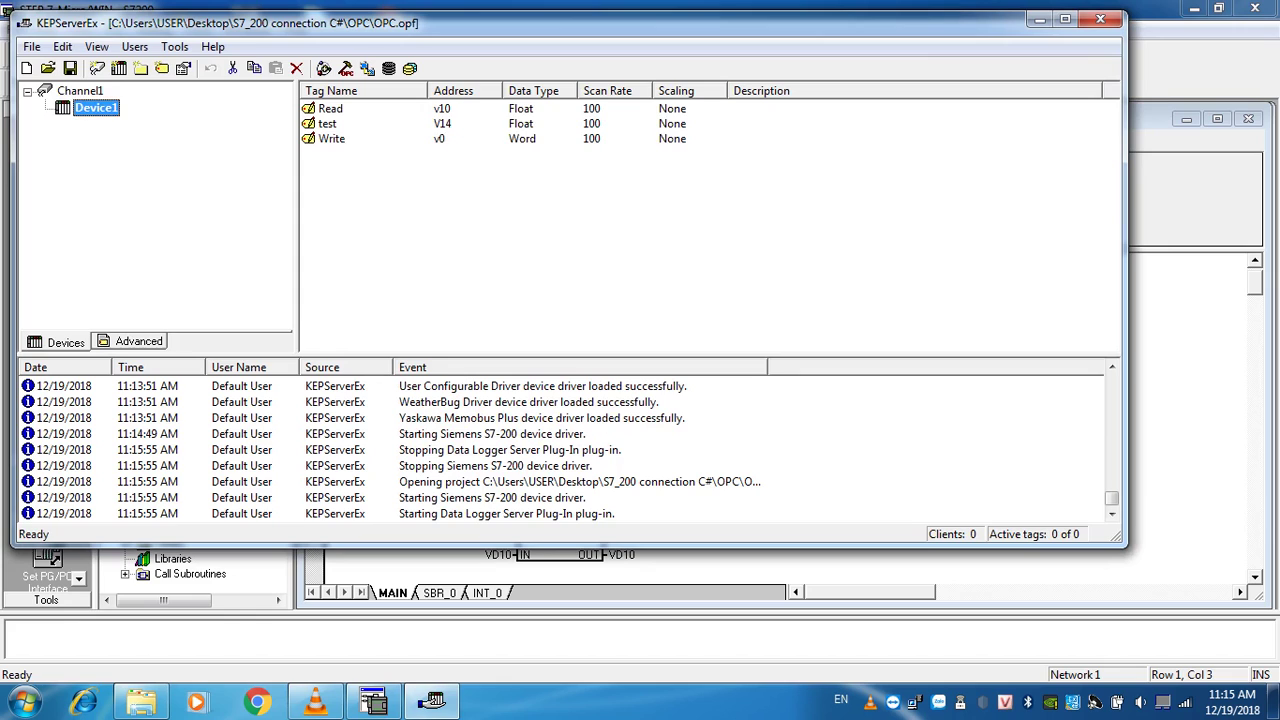
pyautogui.click(331, 108)
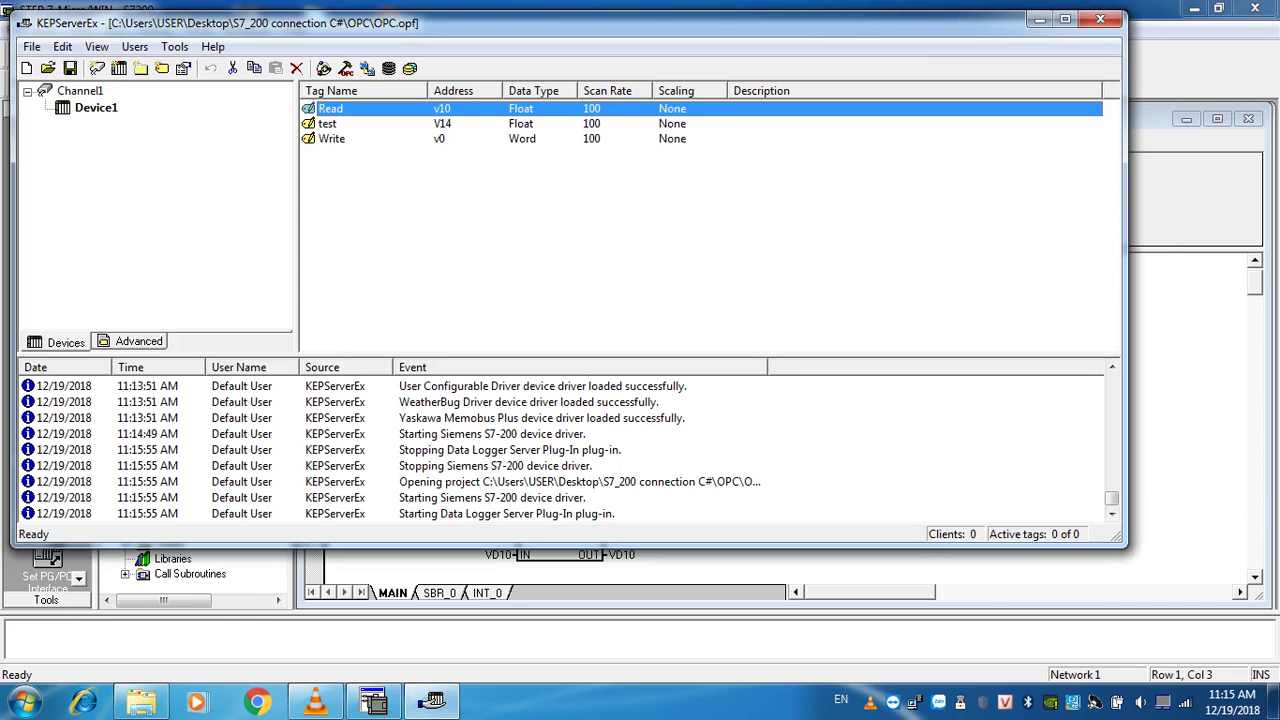
pyautogui.click(332, 139)
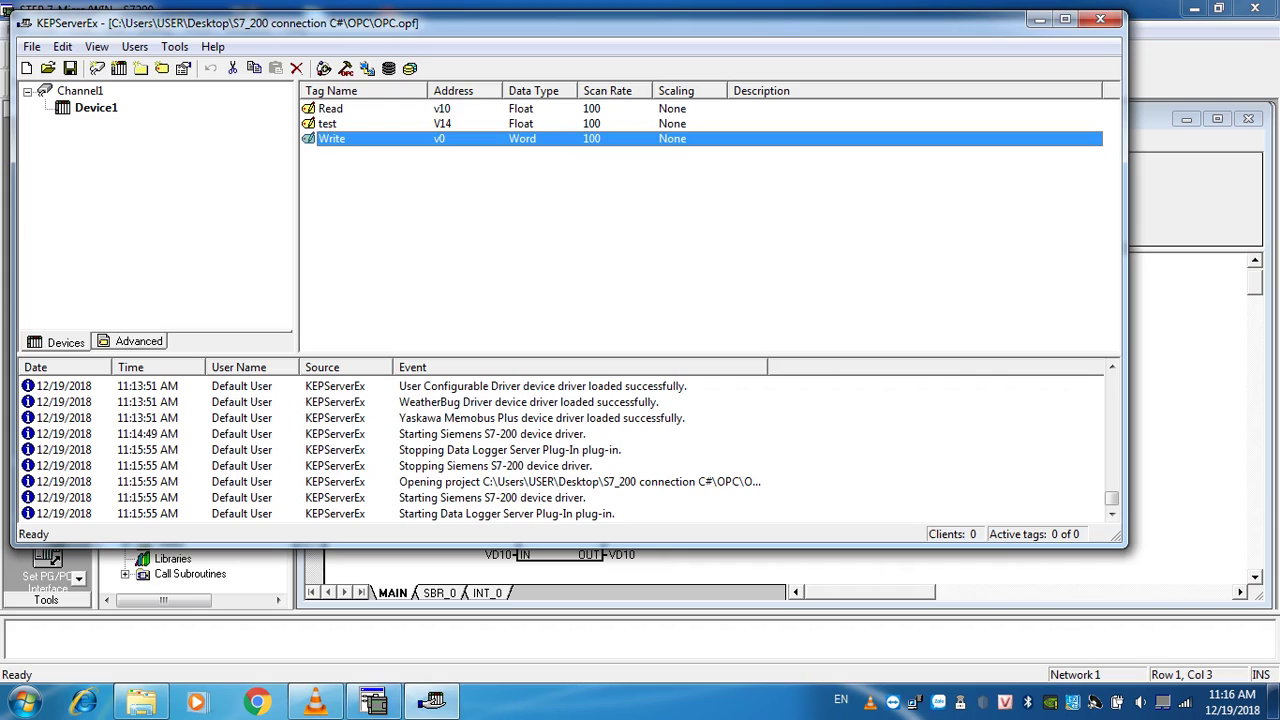
# Switch to STEP 7-Micro/WIN and compile the S7200 project
pyautogui.click(1040, 19)
pyautogui.click(1194, 8)
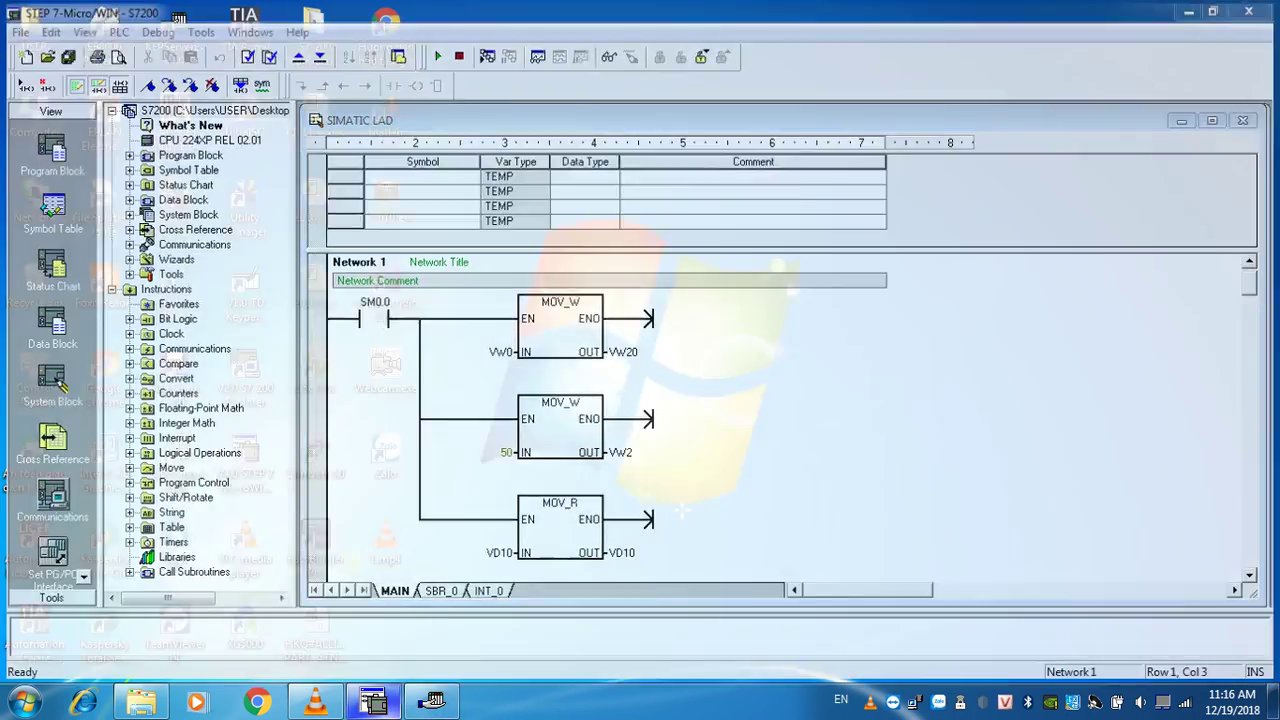
pyautogui.click(373, 700)
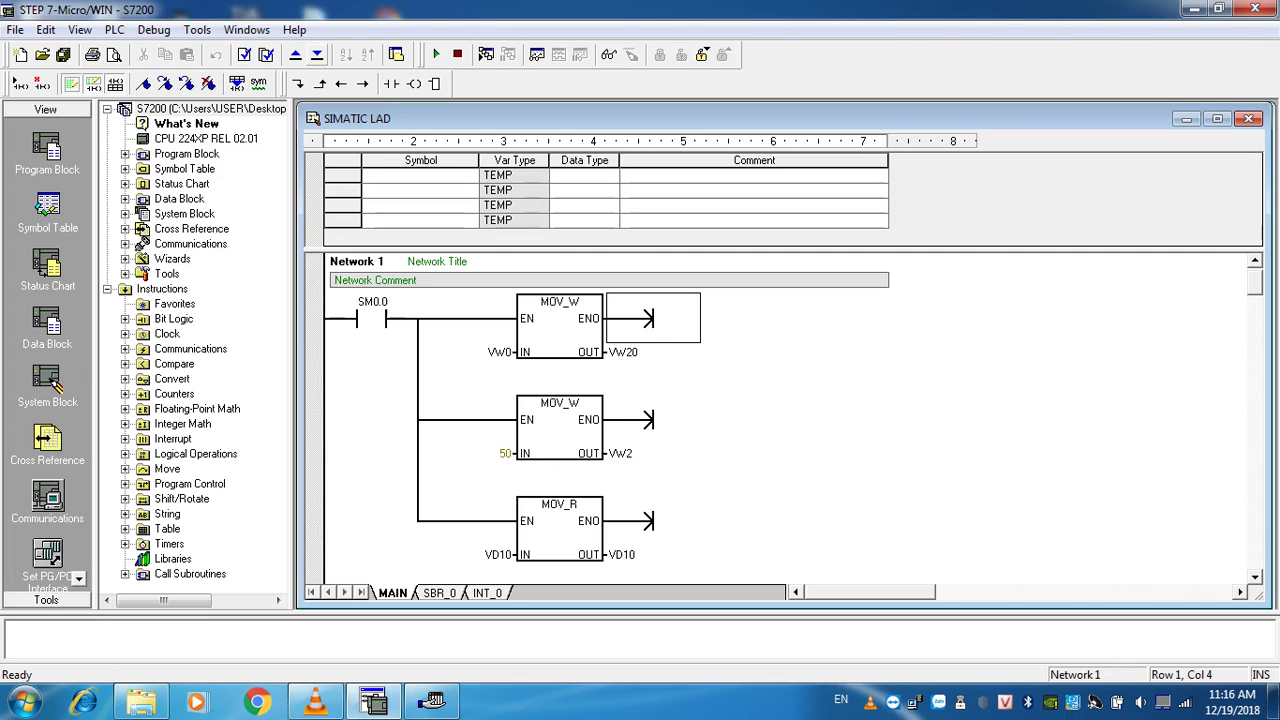
pyautogui.click(53, 380)
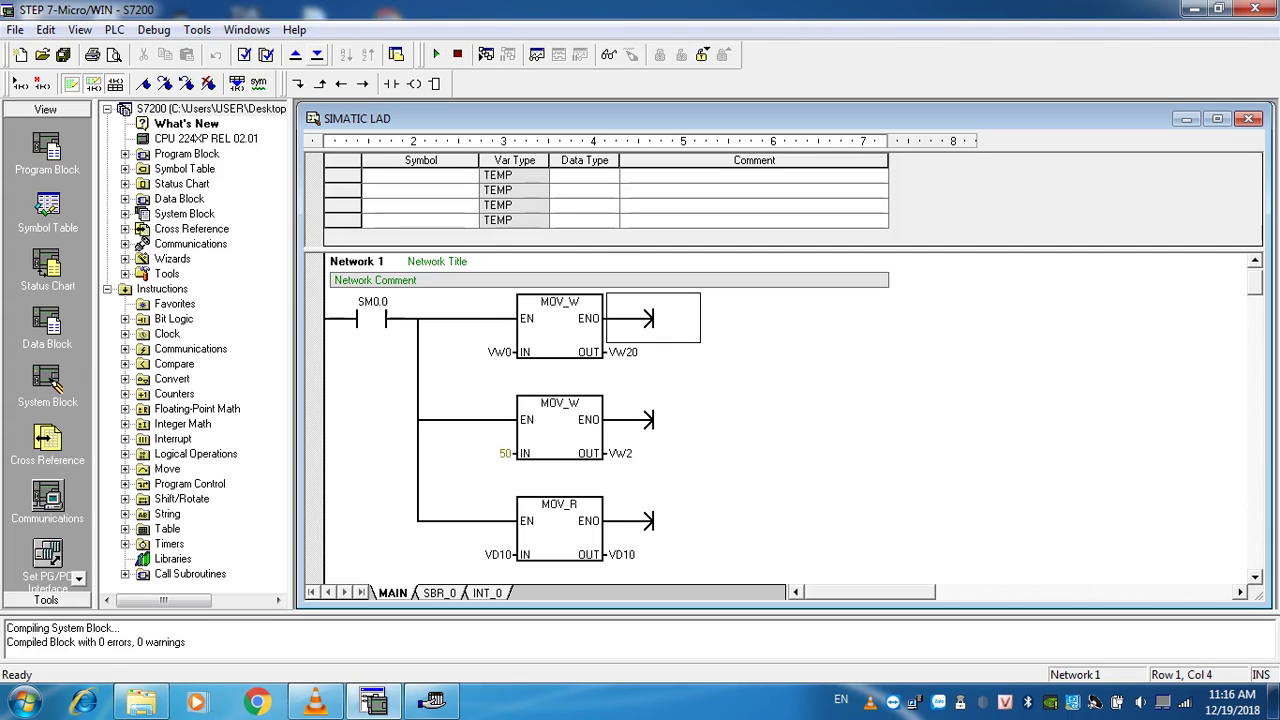
# Download the program, data and system blocks to the PLC, place it in RUN mode, and close STEP 7-Micro/WIN
pyautogui.hotkey('ctrl', 'd')
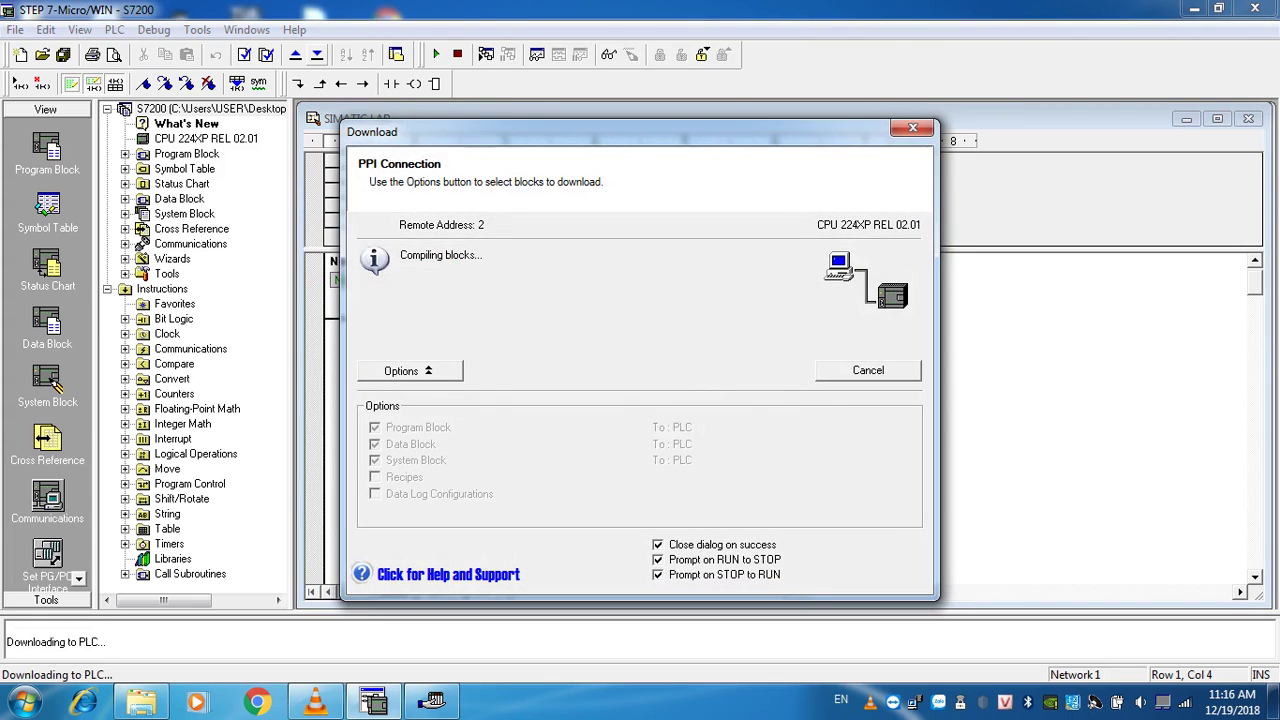
pyautogui.press('Return')
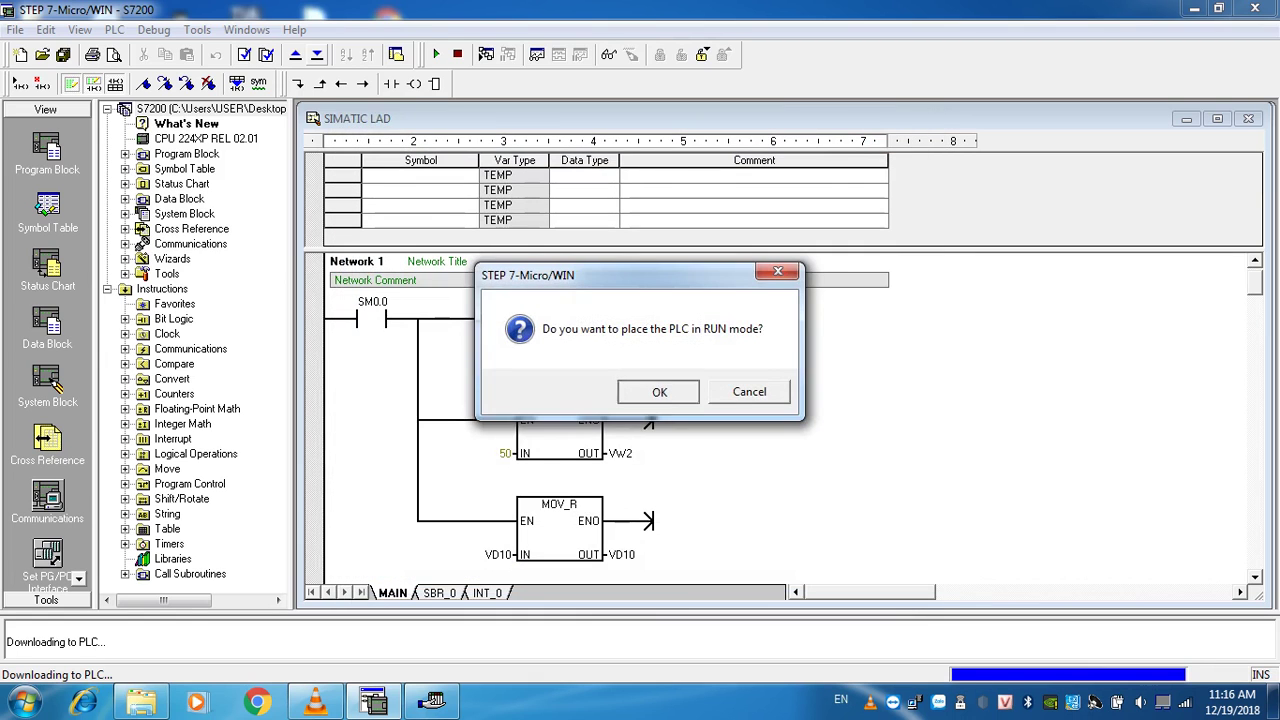
pyautogui.press('Return')
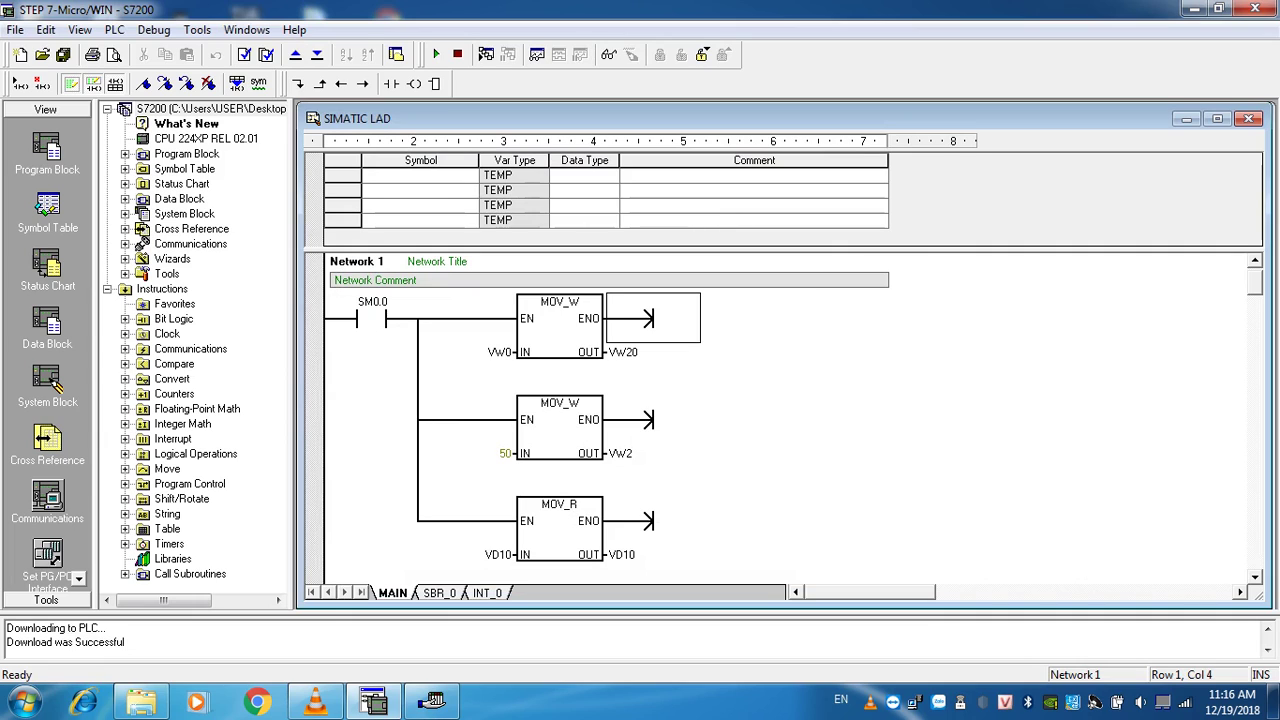
pyautogui.click(559, 327)
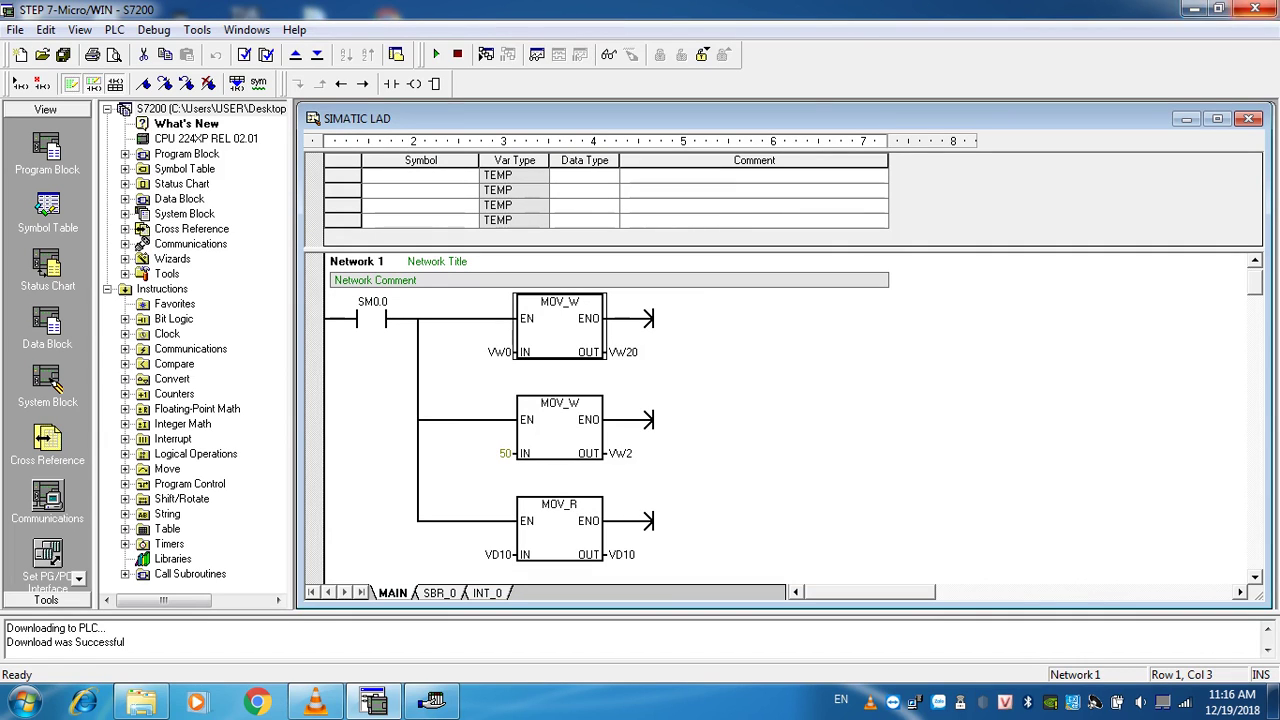
pyautogui.click(1255, 8)
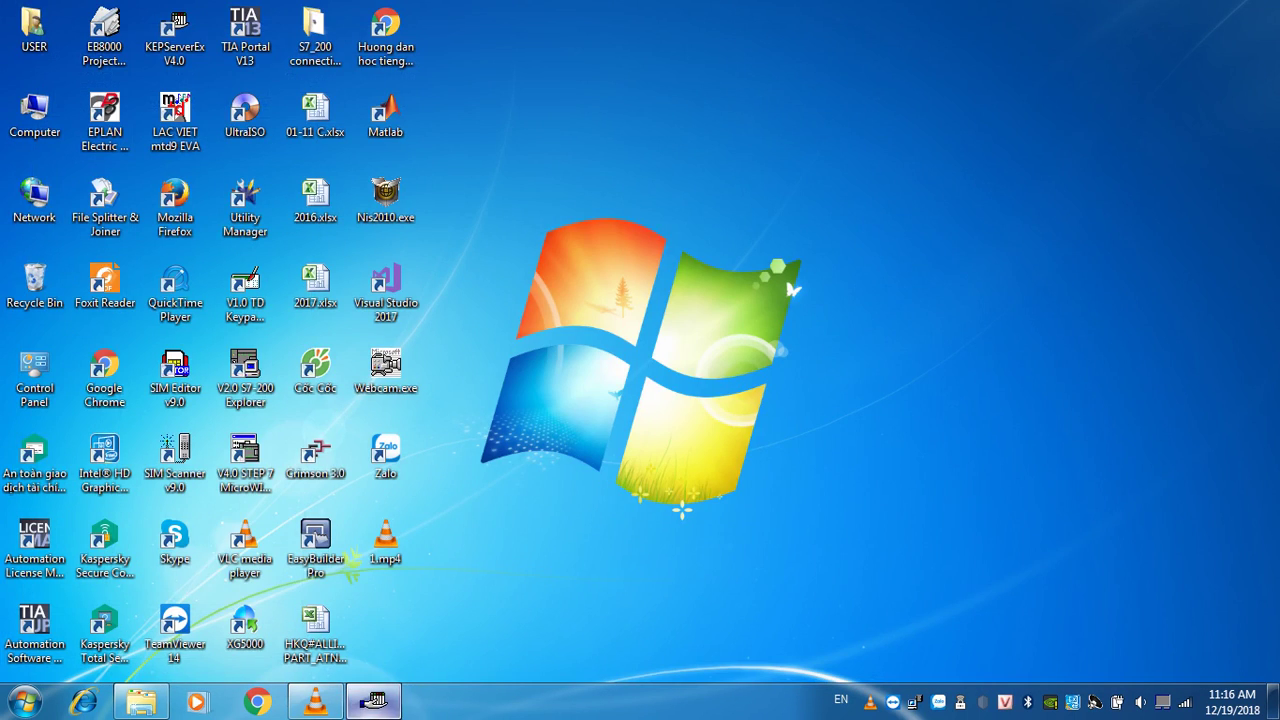
# Return to KEPServerEx, launch OPC Quick Client and examine the values and quality of the Channel1.Device1 tags
pyautogui.click(374, 701)
pyautogui.click(640, 240)
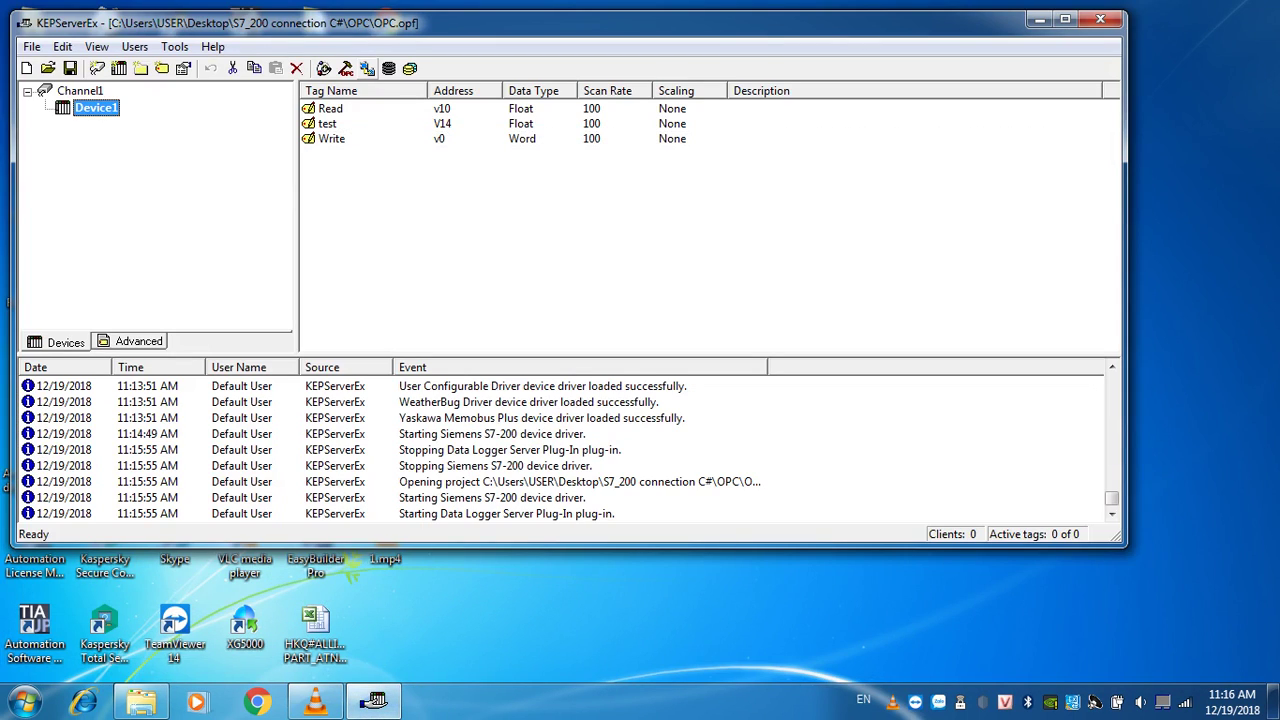
pyautogui.click(367, 68)
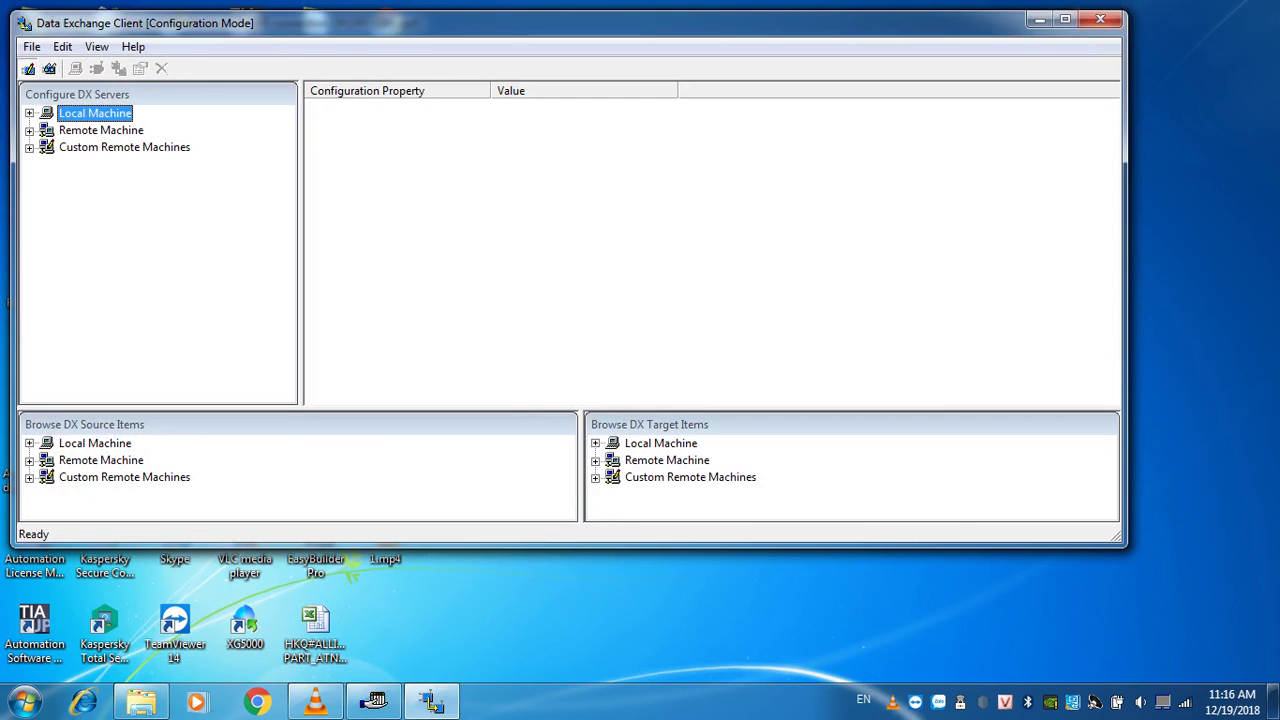
pyautogui.click(1094, 21)
pyautogui.click(345, 68)
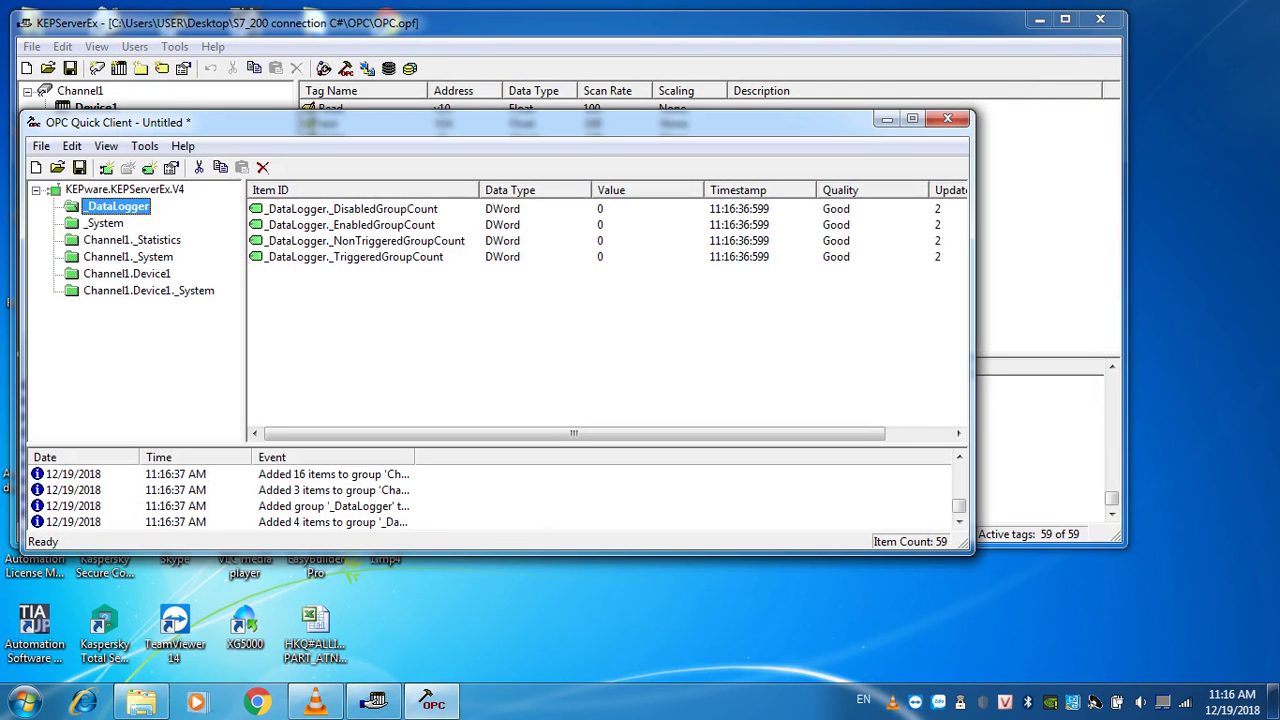
pyautogui.click(129, 274)
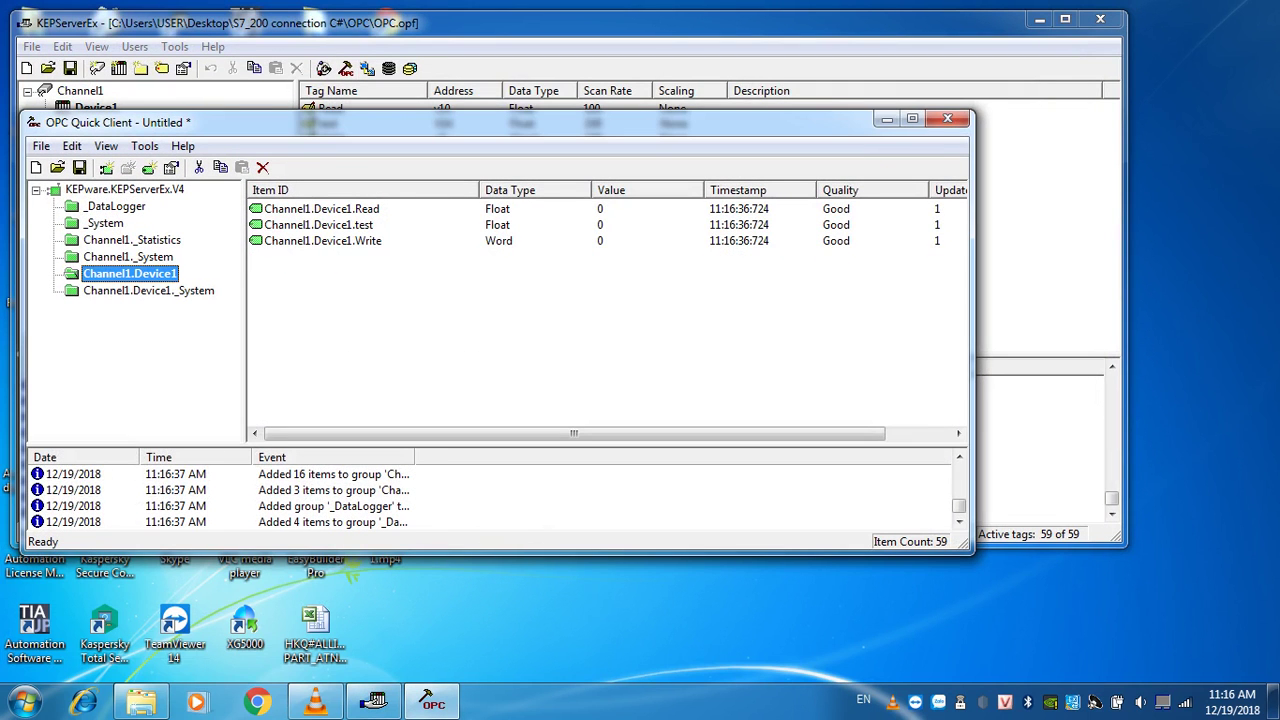
pyautogui.moveTo(574, 434)
pyautogui.mouseDown()
pyautogui.moveTo(640, 434)
pyautogui.moveTo(574, 434)
pyautogui.mouseUp()
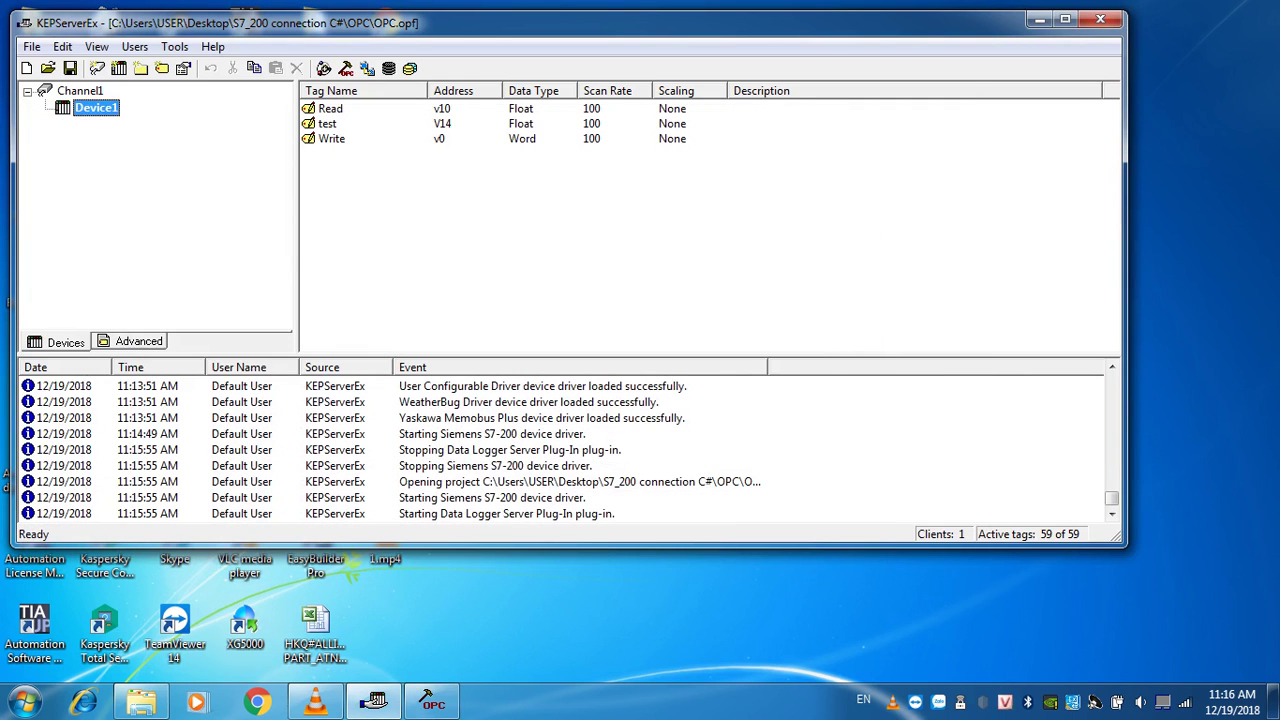
# Minimize KEPServerEx and open Test.sln from the S7_200 connection C#\C#\Test folder in Visual Studio
pyautogui.click(1039, 19)
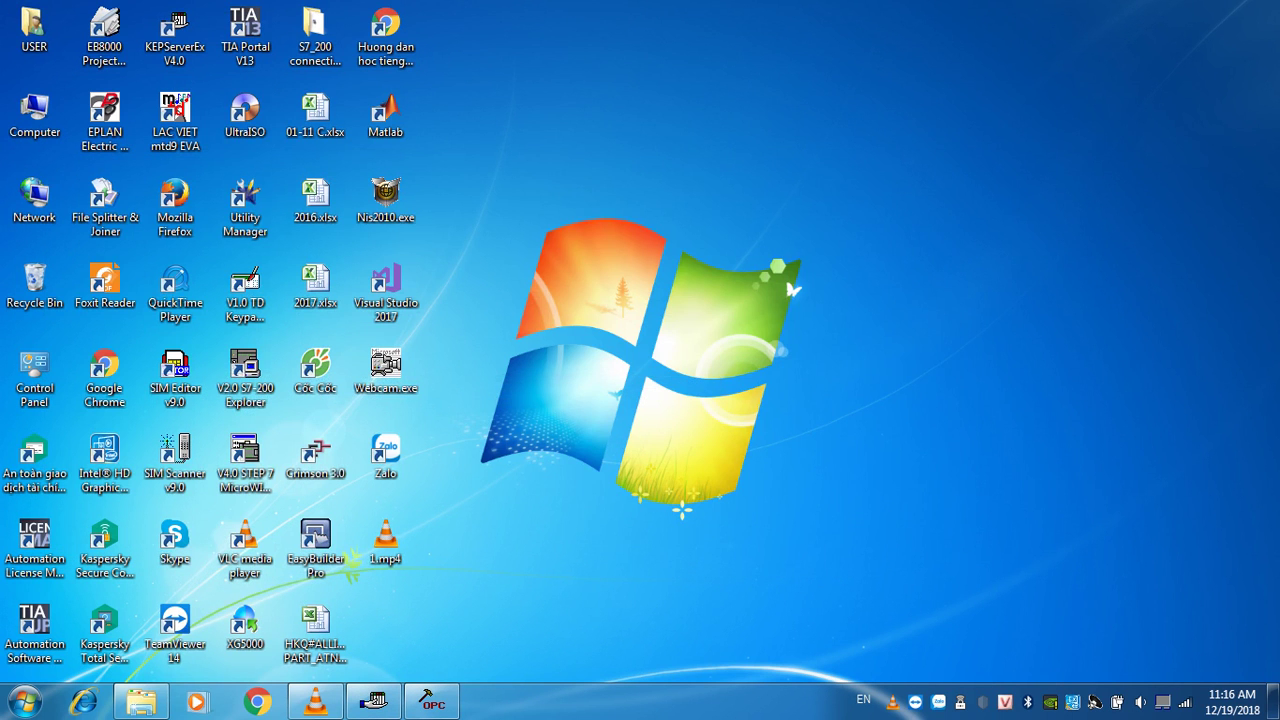
pyautogui.click(245, 37)
pyautogui.click(141, 702)
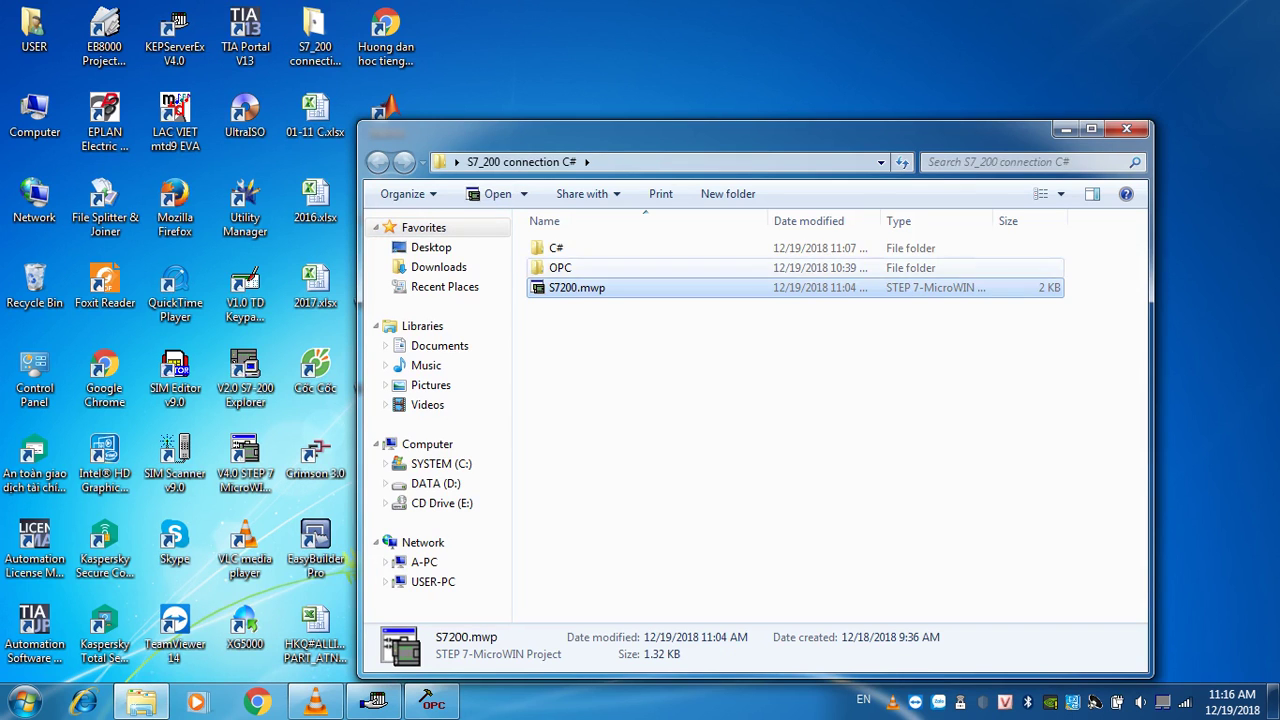
pyautogui.doubleClick(557, 247)
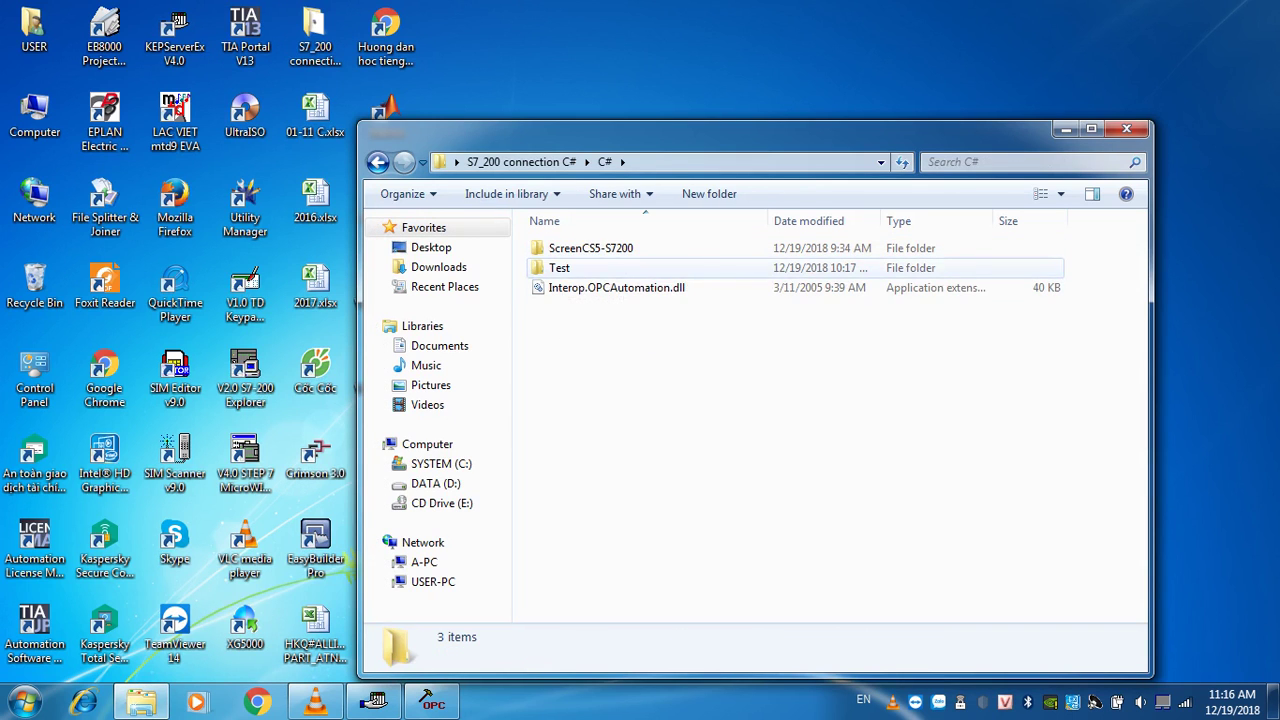
pyautogui.doubleClick(560, 268)
pyautogui.doubleClick(568, 288)
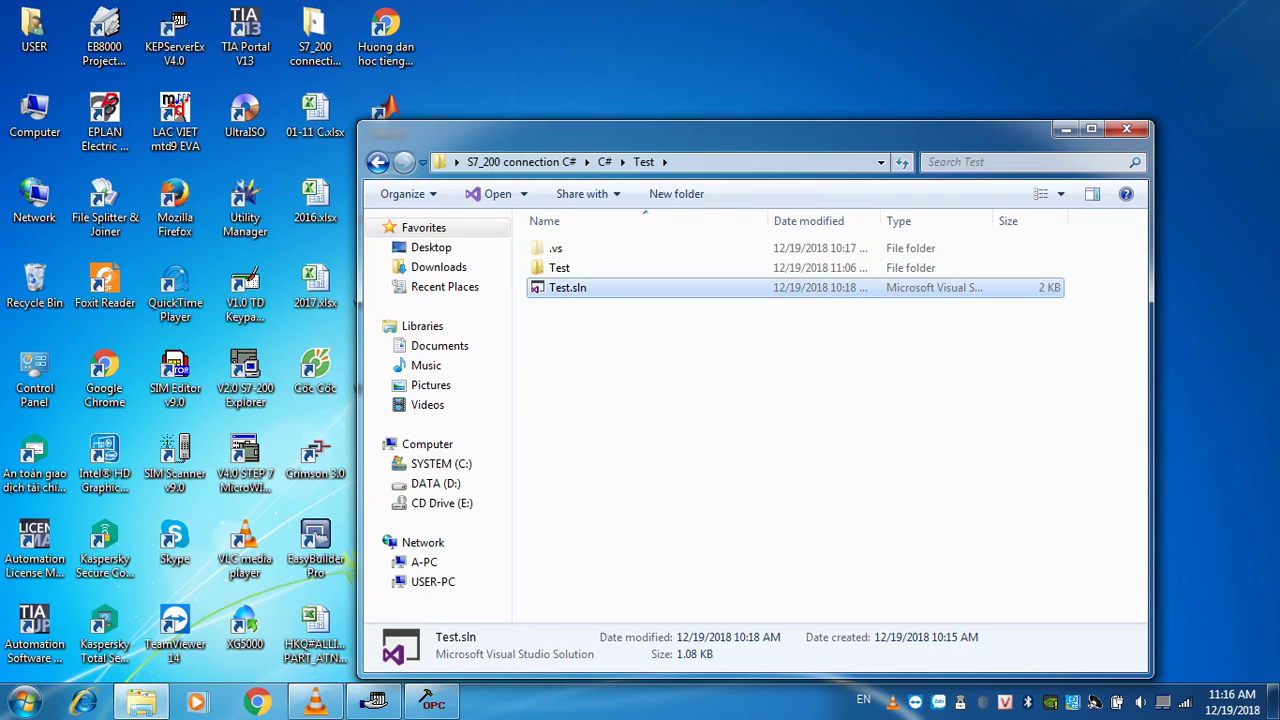
pyautogui.doubleClick(567, 287)
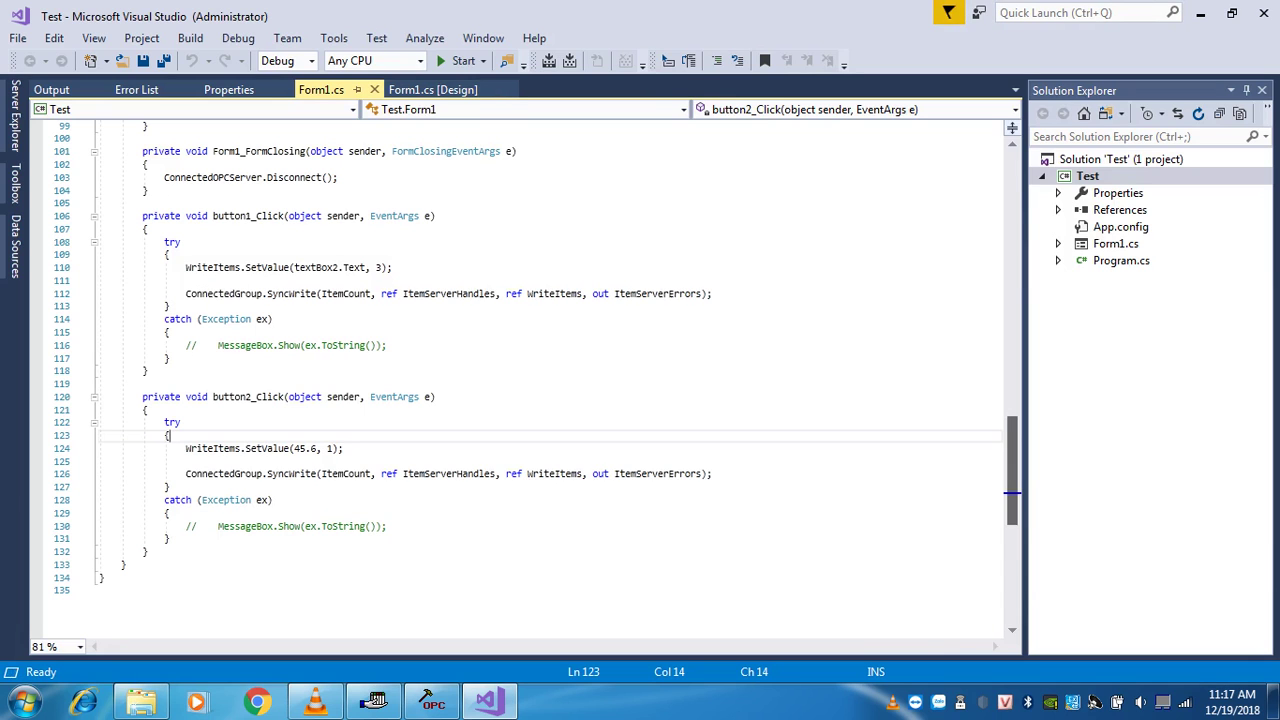
# Examine the using directives and OPC variable declarations at the start of Form1.cs
pyautogui.moveTo(1012, 470); pyautogui.dragTo(1012, 206)
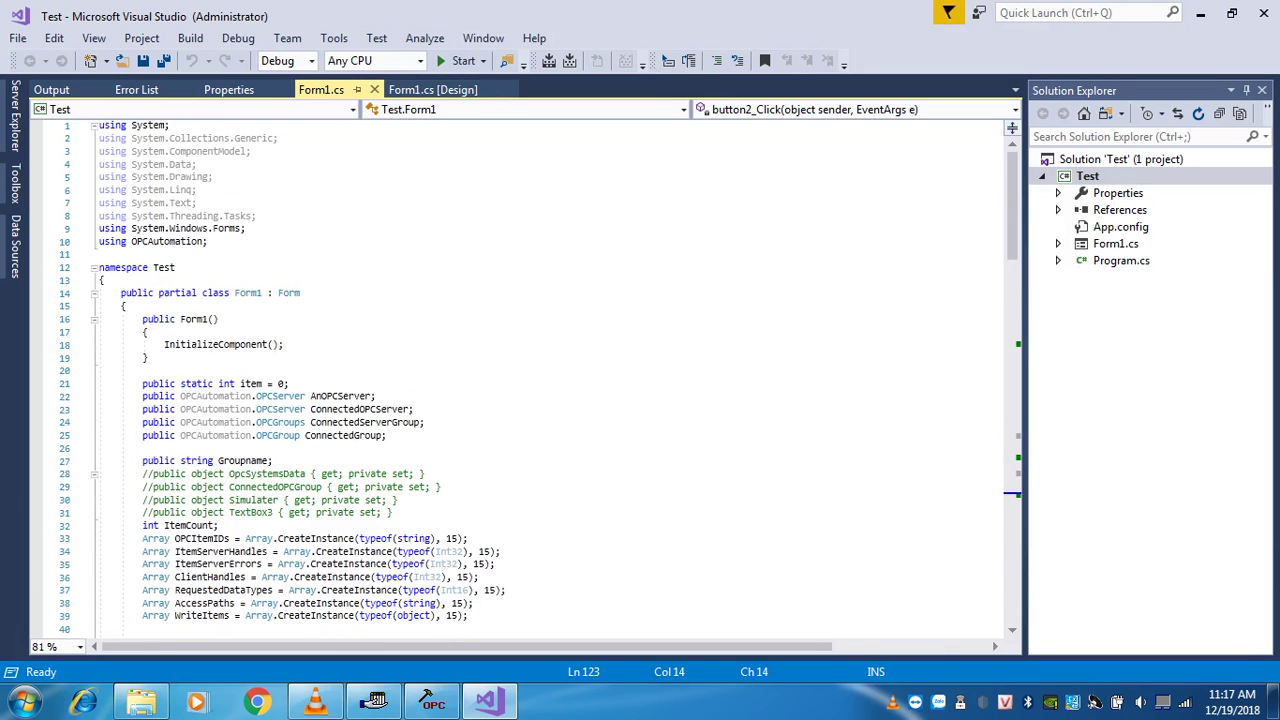
pyautogui.click(142, 371)
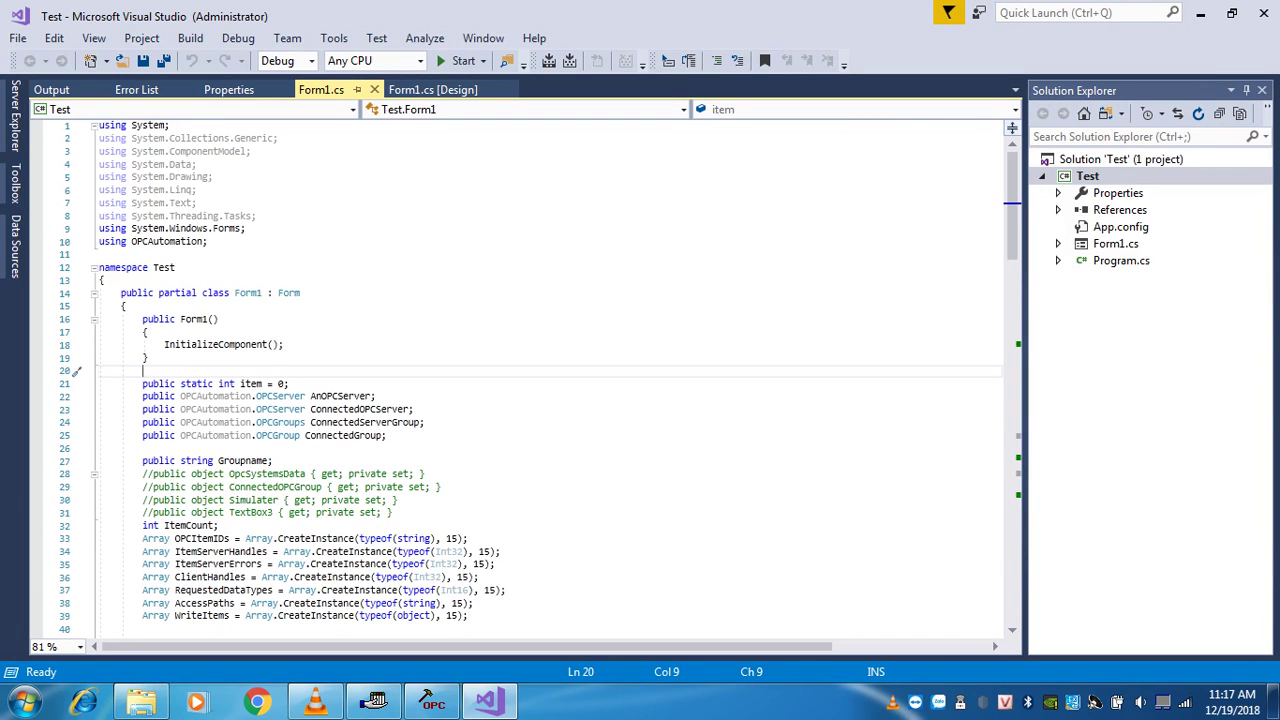
pyautogui.click(228, 89)
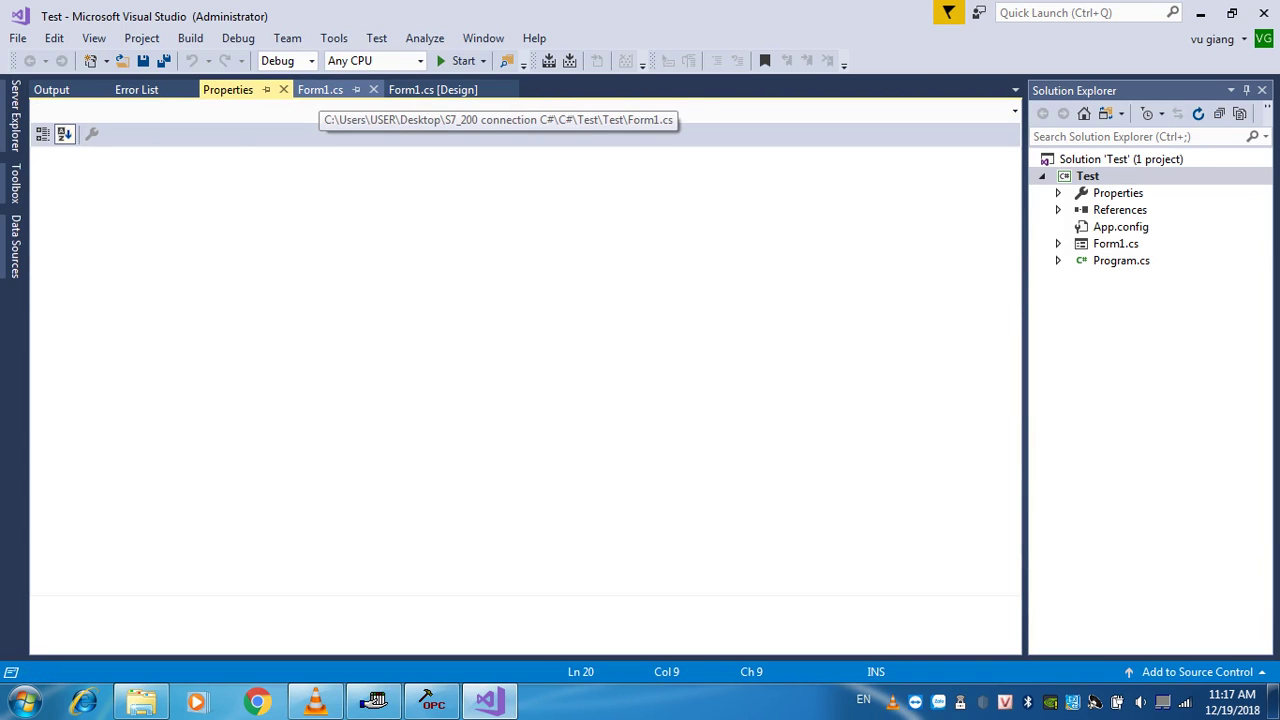
pyautogui.click(320, 89)
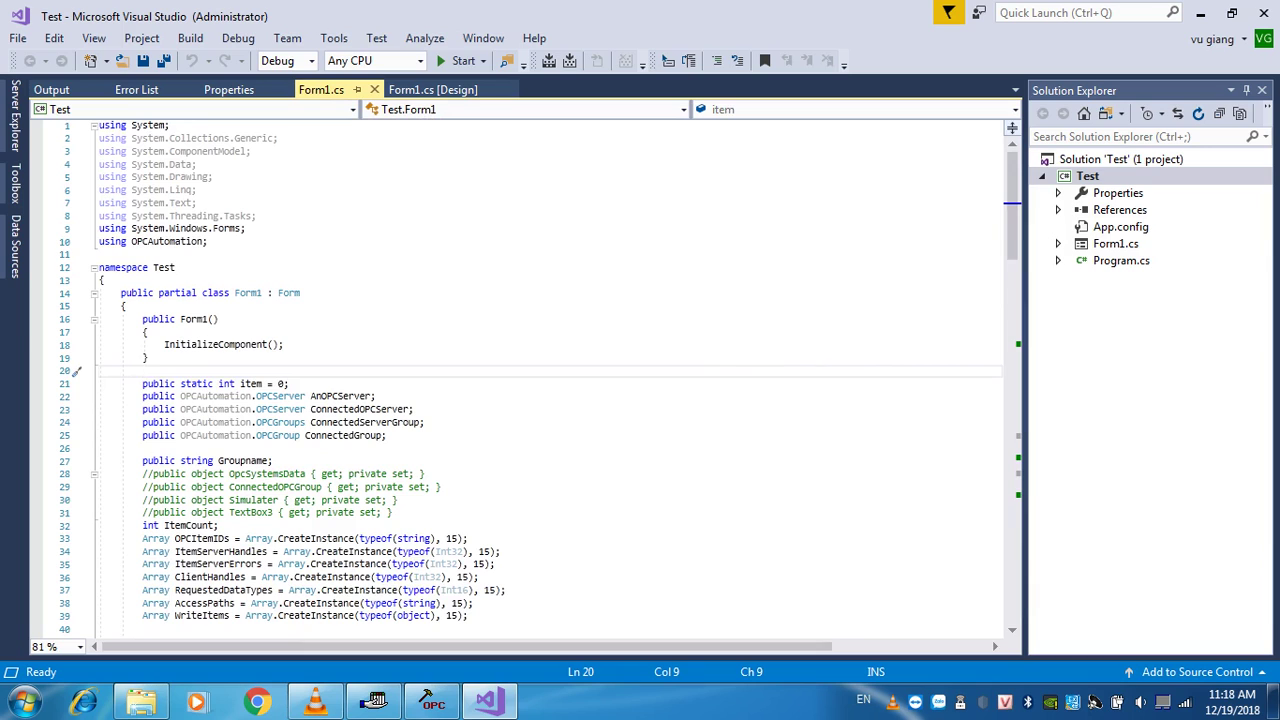
# Add Interop.OPCAutomation.dll from the S7_200 connection C#\C# folder to the Test project's references and select it there
pyautogui.click(1058, 210)
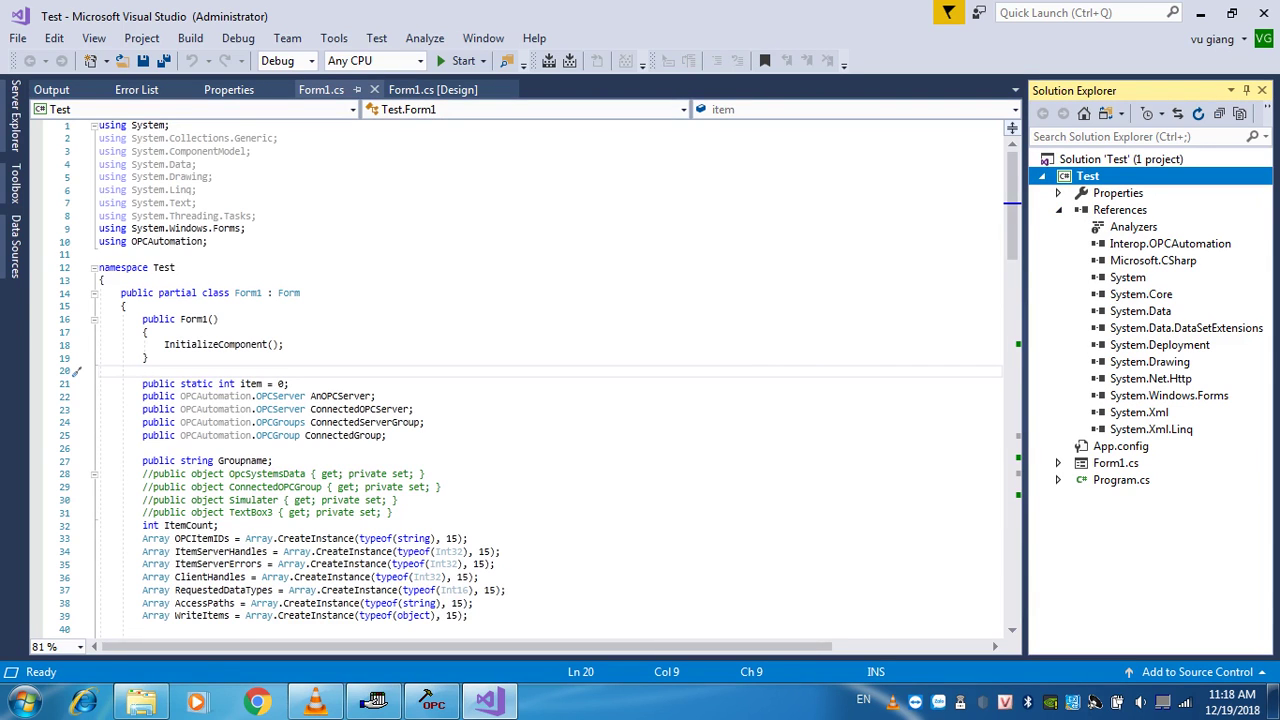
pyautogui.rightClick(1100, 210)
pyautogui.click(943, 223)
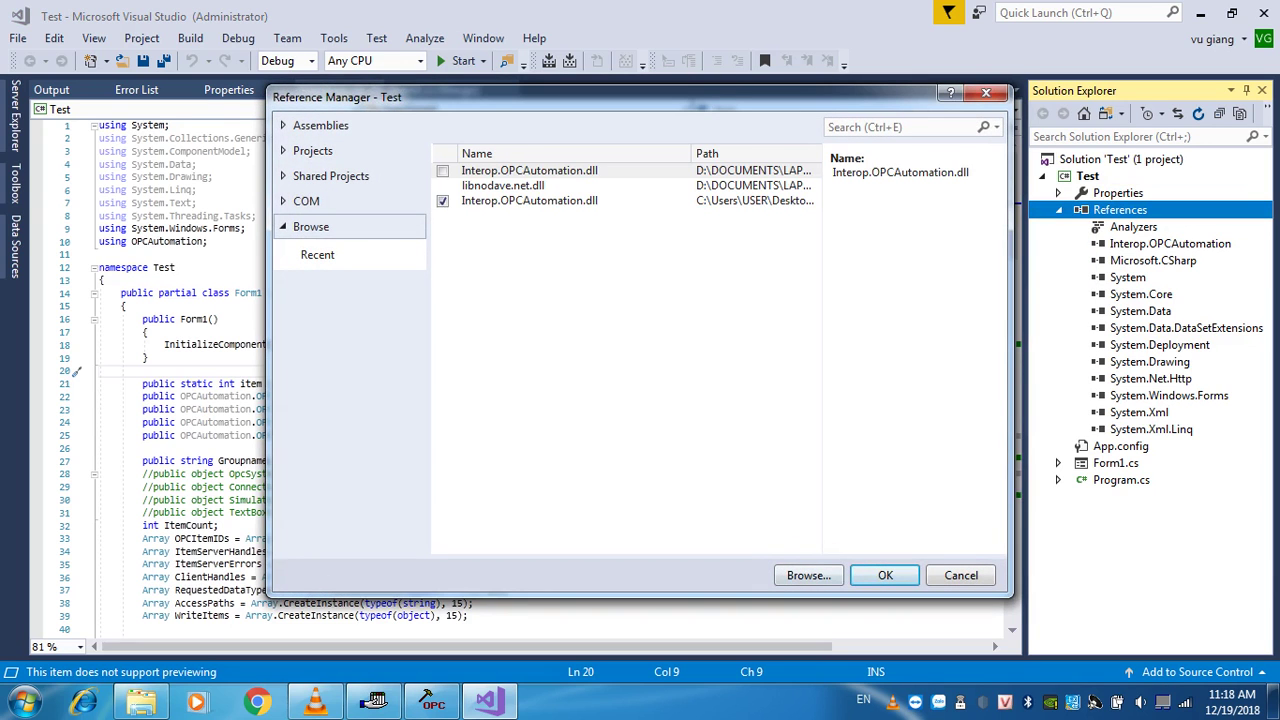
pyautogui.click(808, 575)
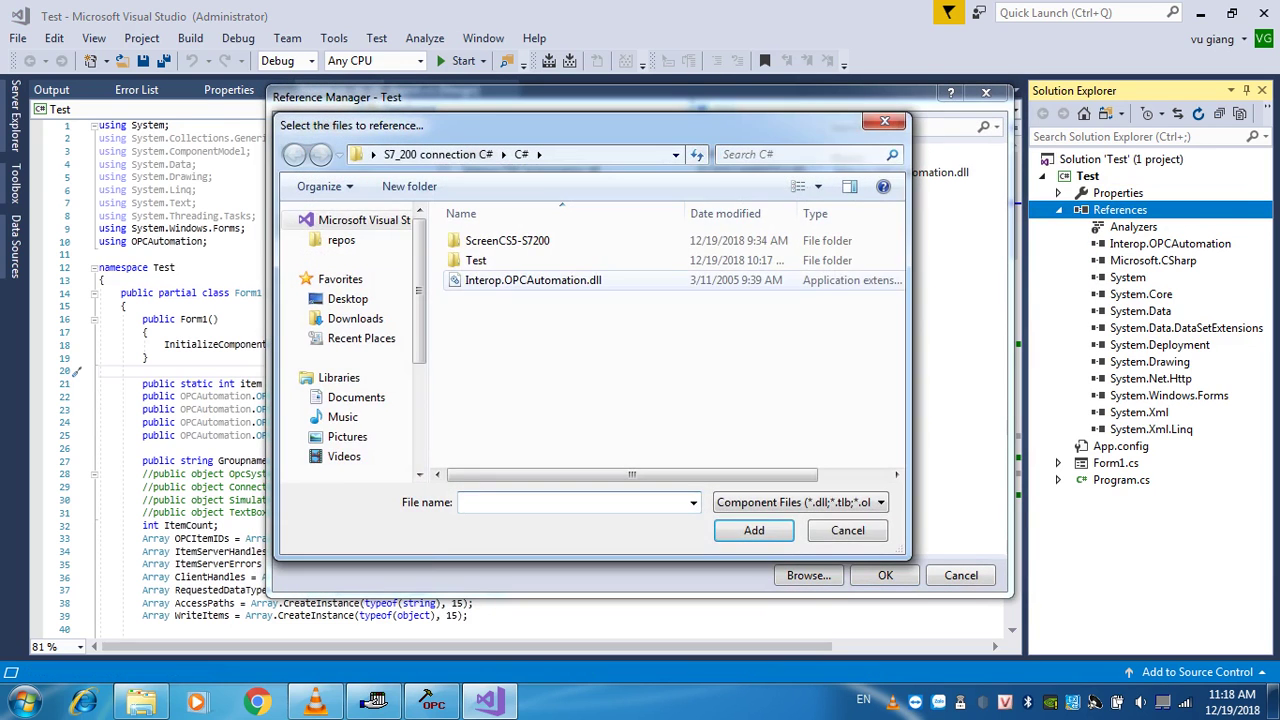
pyautogui.click(533, 280)
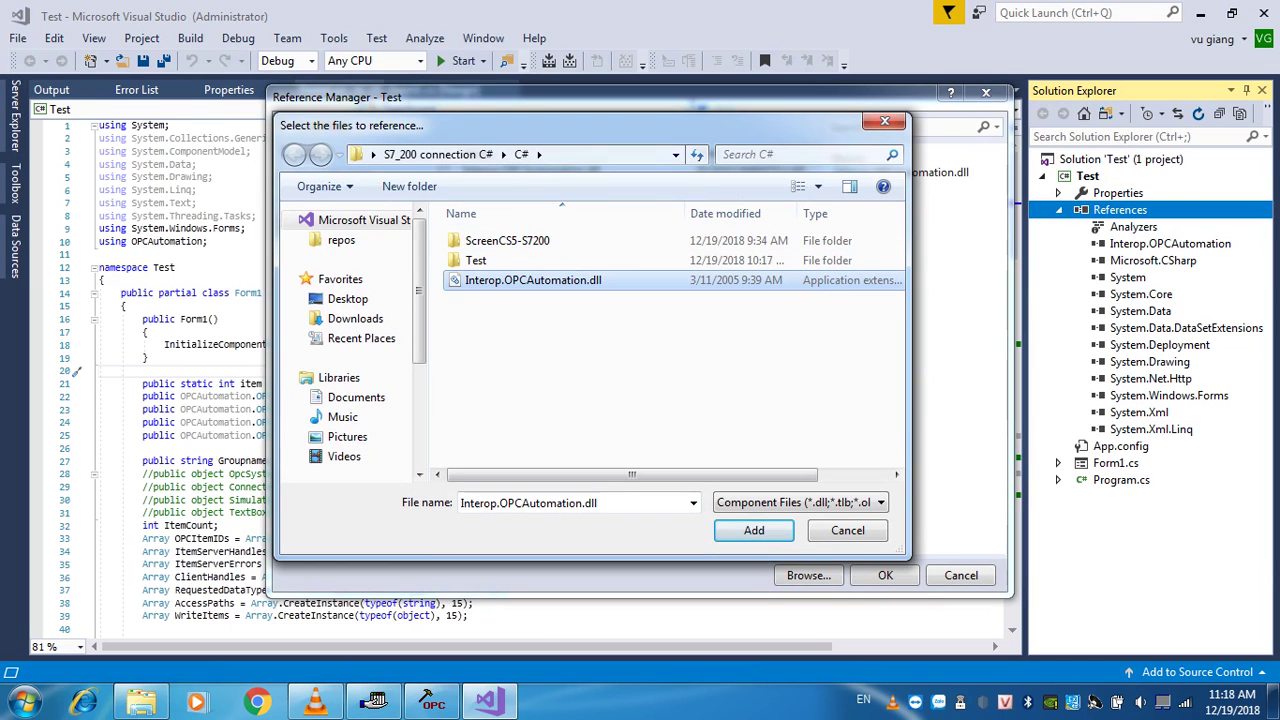
pyautogui.click(754, 530)
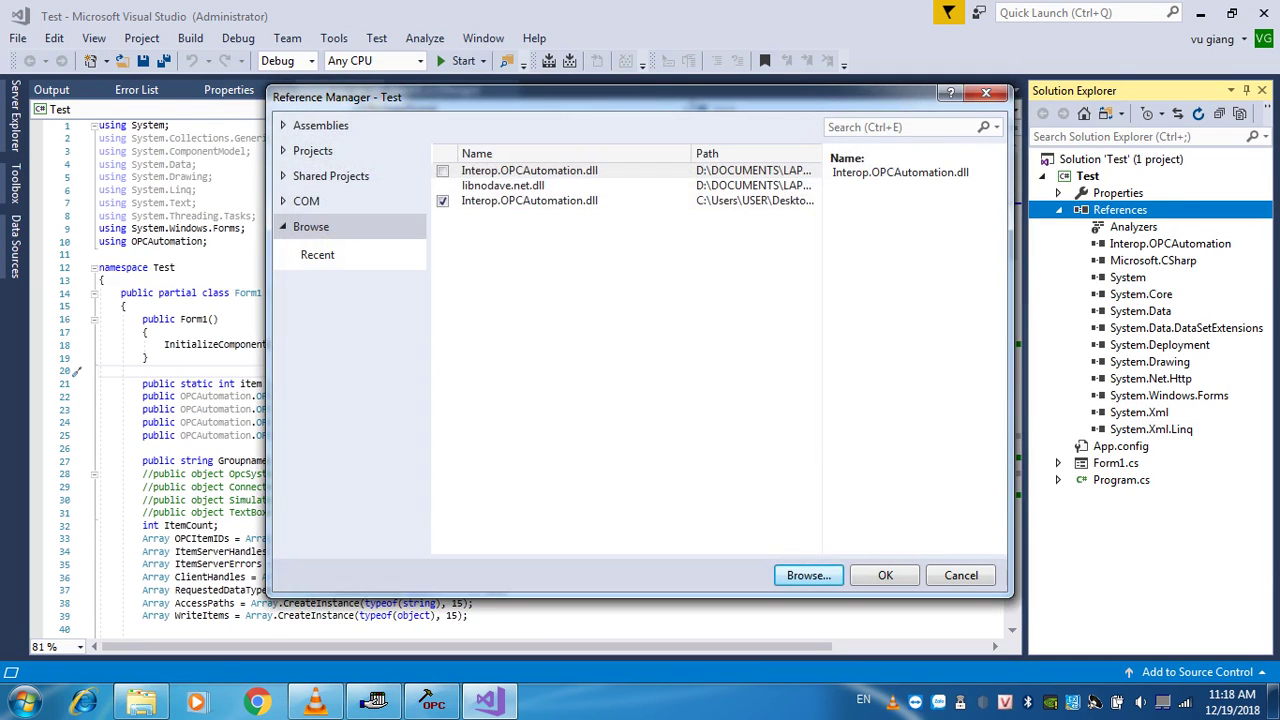
pyautogui.click(885, 575)
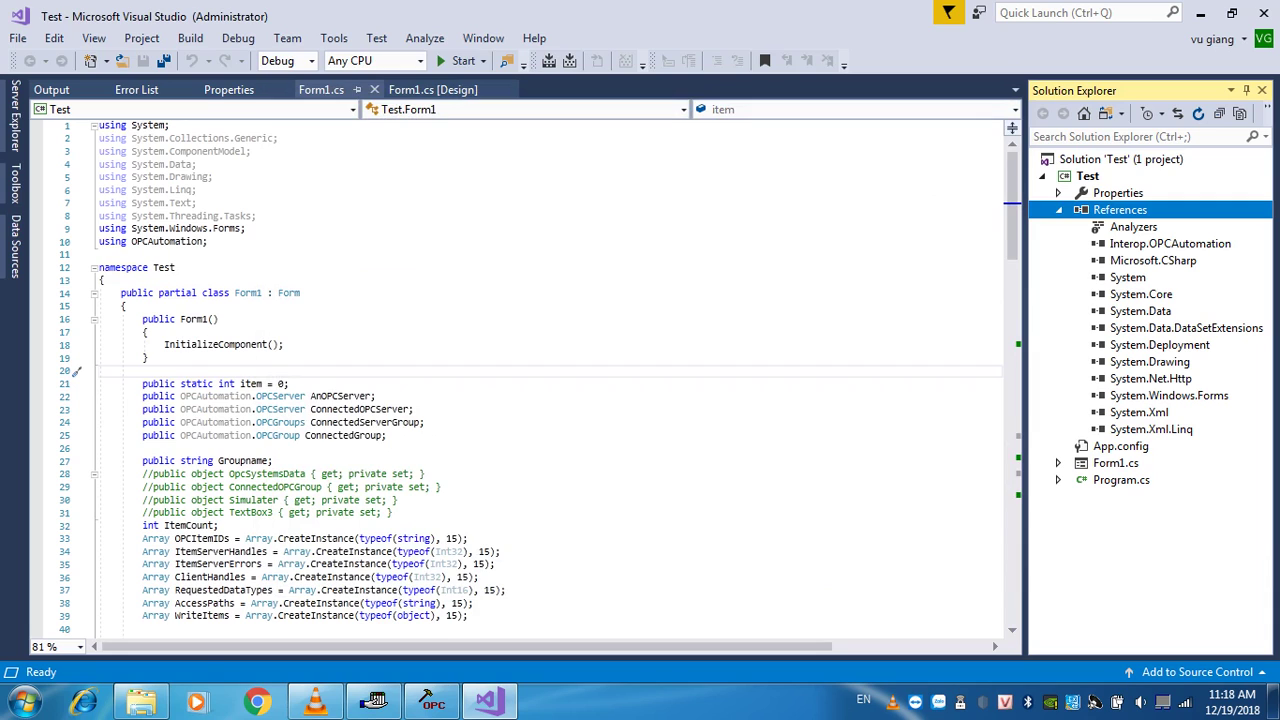
pyautogui.click(1170, 244)
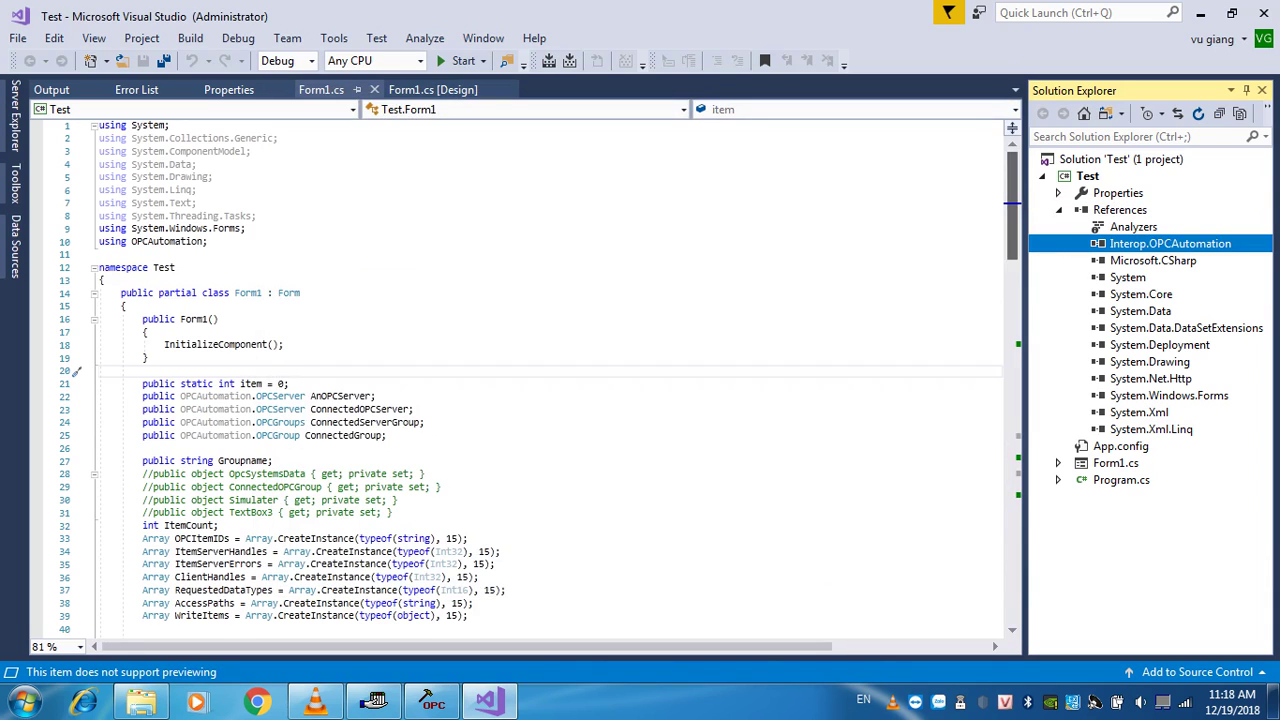
# Examine the OPCAutomation using directive, the OPC declarations and the Form1_Load code that connects to Kepware.KEPServerEX.V4 and adds the items
pyautogui.moveTo(290, 345); pyautogui.dragTo(200, 333)
pyautogui.click(200, 255)
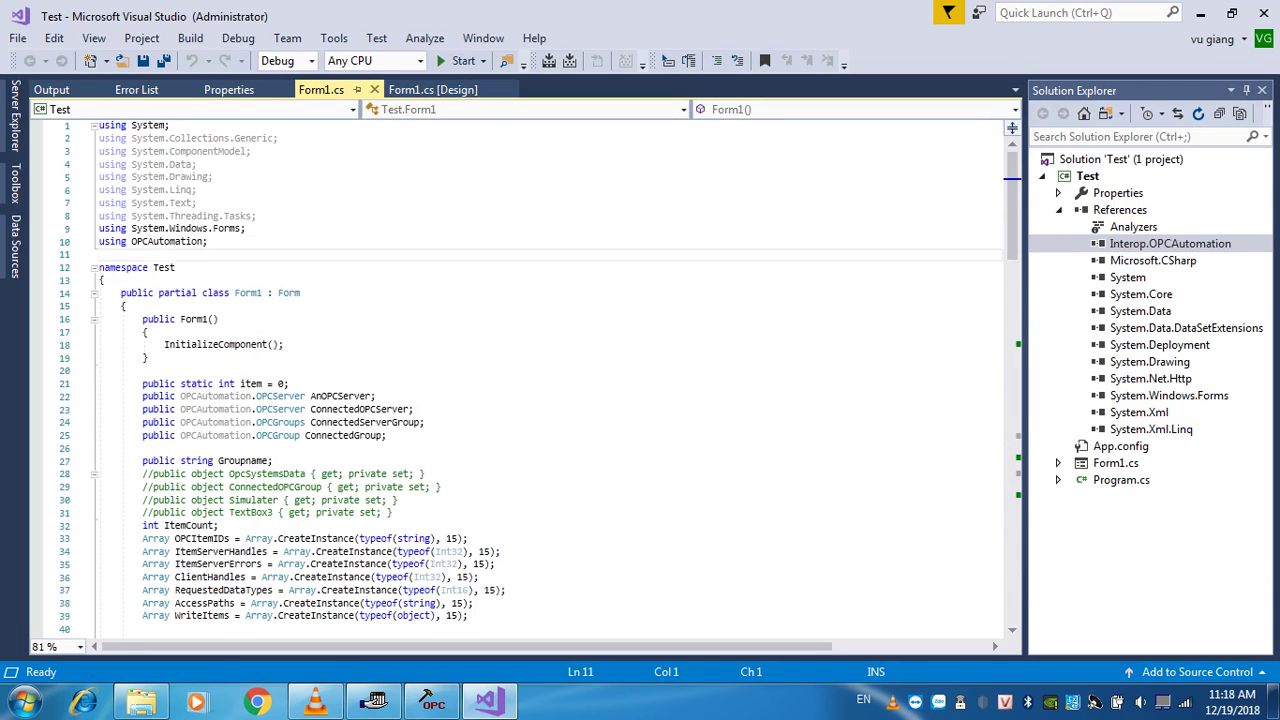
pyautogui.moveTo(209, 242); pyautogui.dragTo(99, 242)
pyautogui.click(191, 242)
pyautogui.scroll(-2, 191, 242)
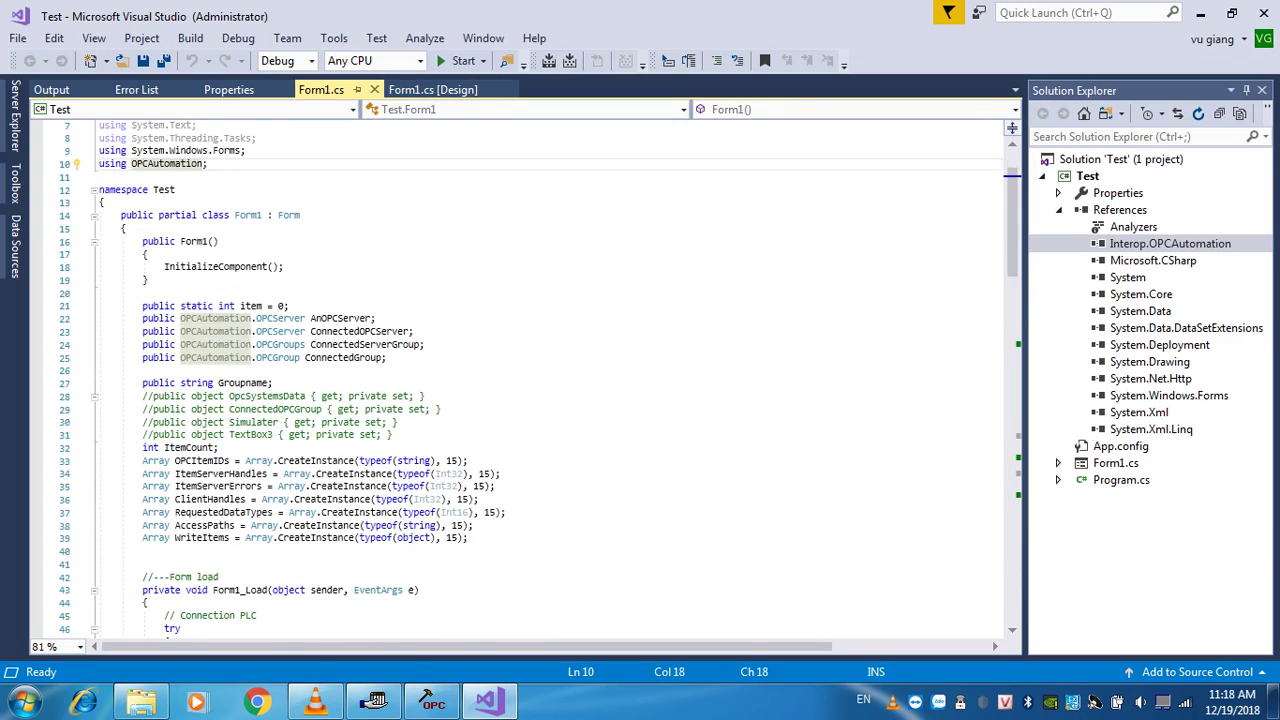
pyautogui.click(436, 345)
pyautogui.scroll(-9, 436, 345)
pyautogui.scroll(-2, 538, 378)
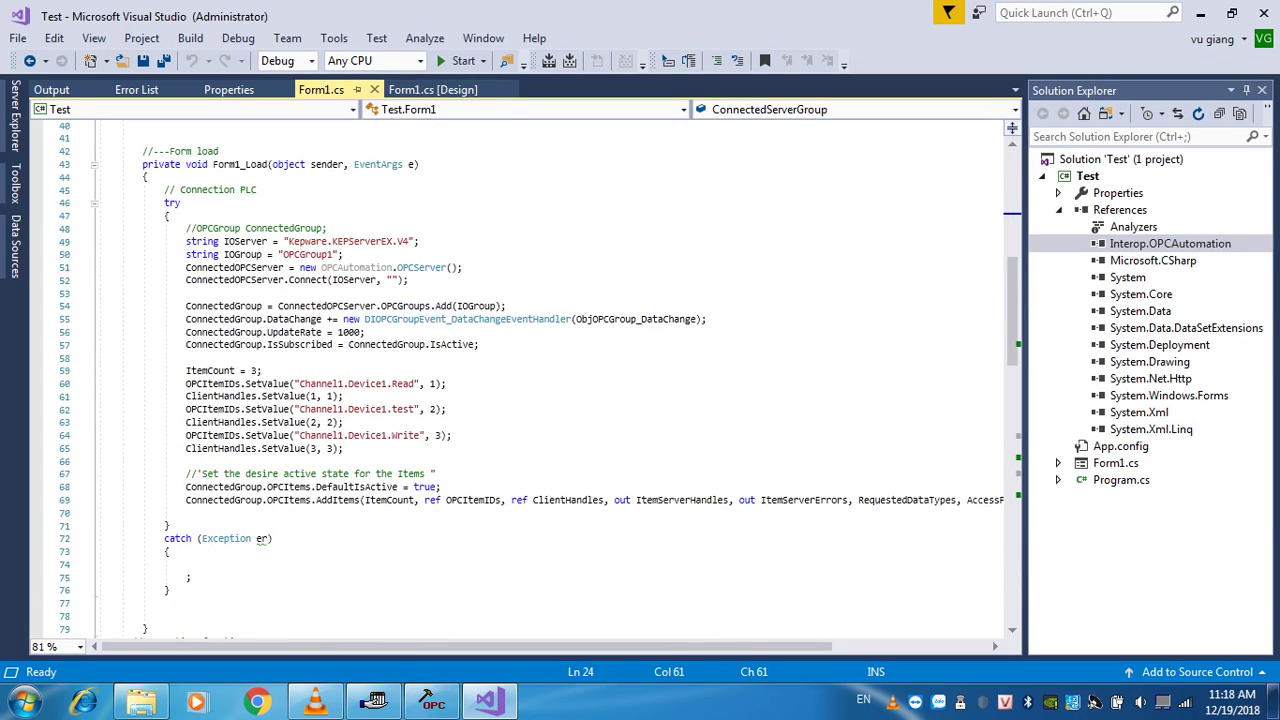
pyautogui.scroll(-4, 538, 380)
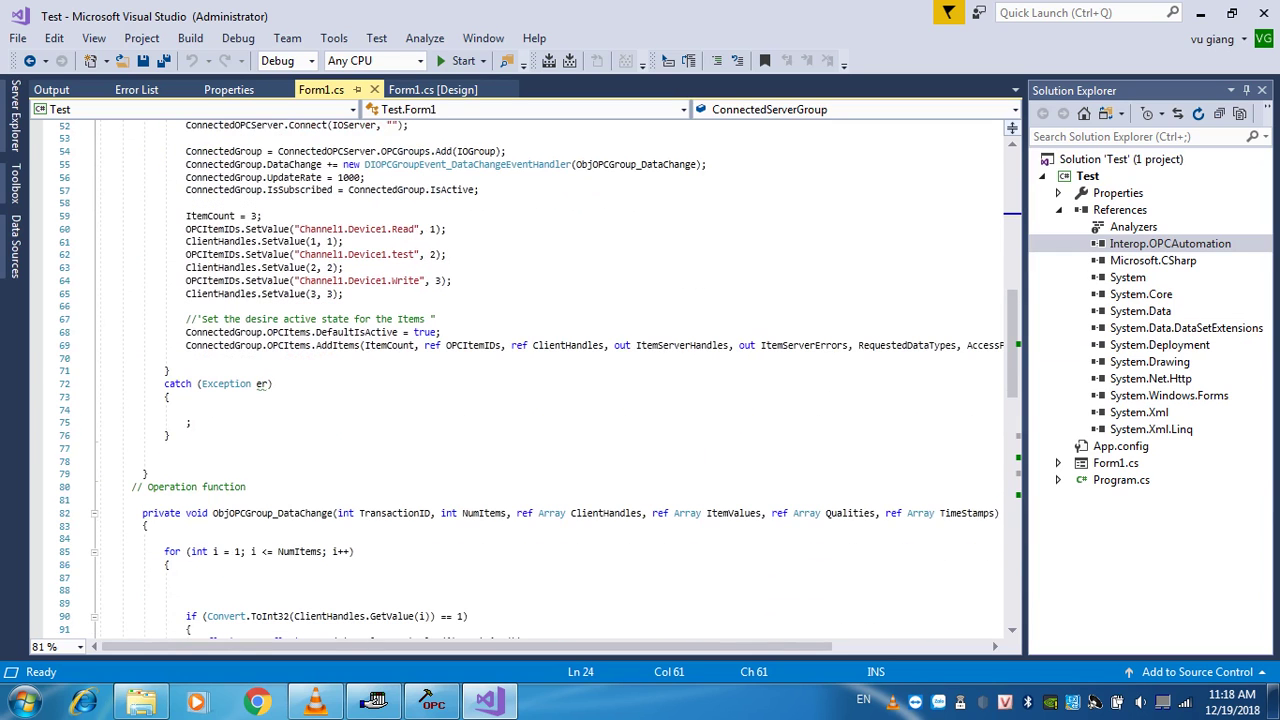
pyautogui.scroll(-1, 538, 380)
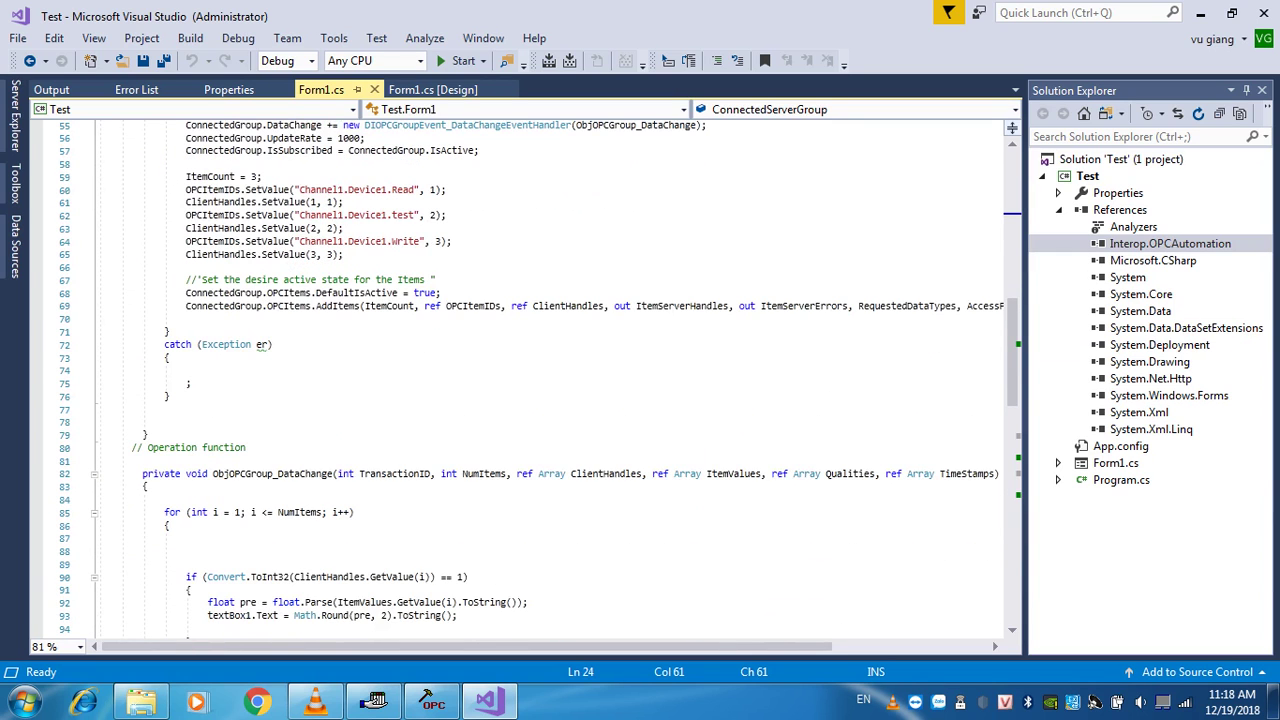
# Examine the ObjOPCGroup_DataChange, Form1_FormClosing, button1_Click and button2_Click handlers, and return to the start of Form1.cs
pyautogui.scroll(-1, 538, 380)
pyautogui.scroll(-5, 538, 380)
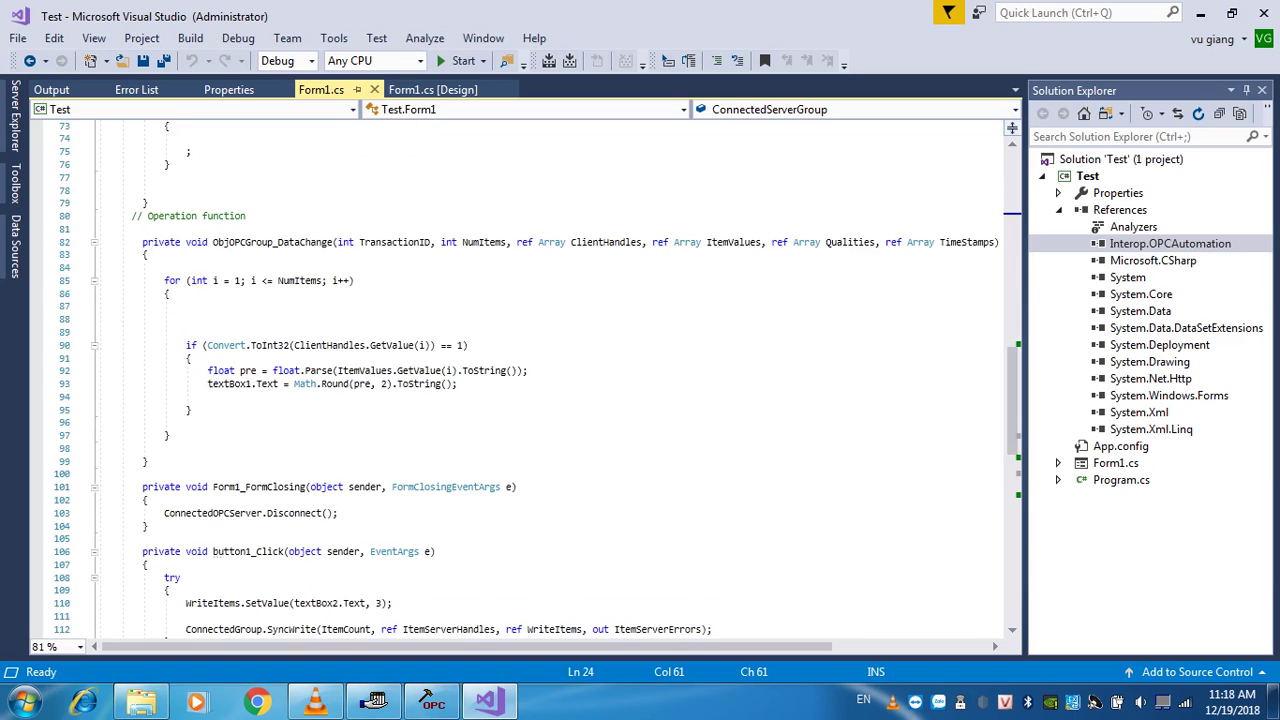
pyautogui.scroll(-8, 538, 380)
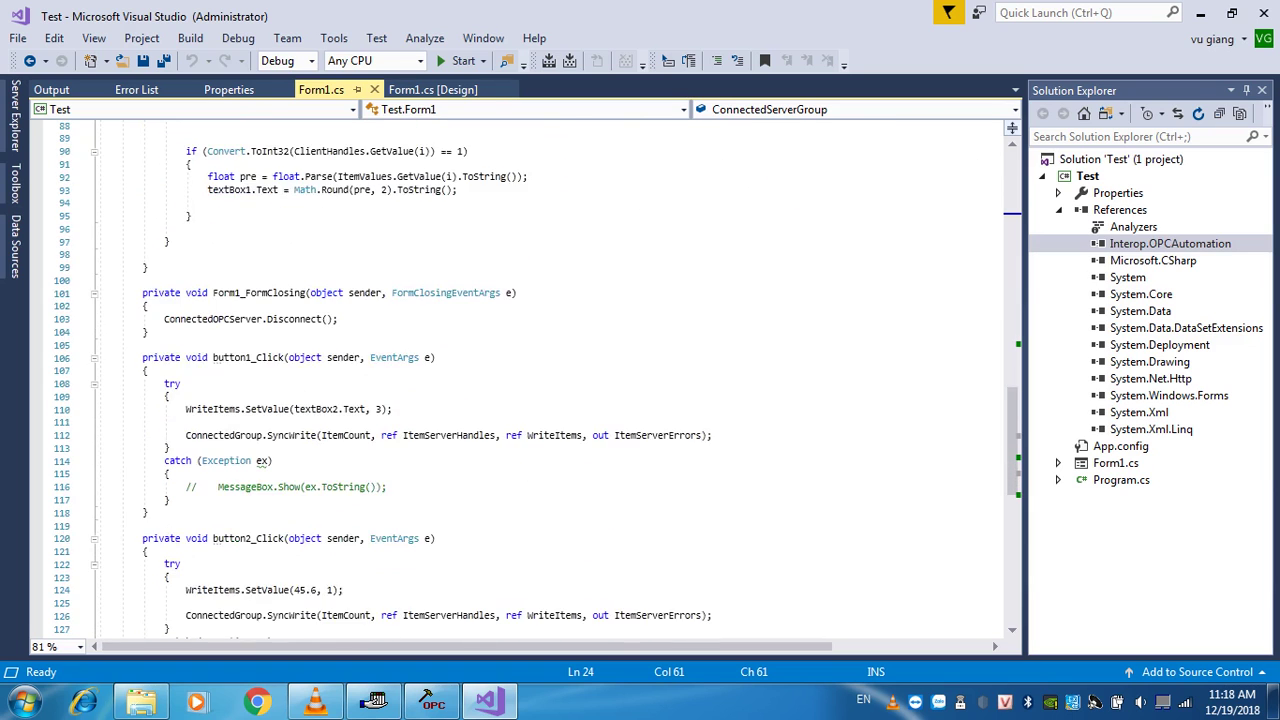
pyautogui.click(352, 292)
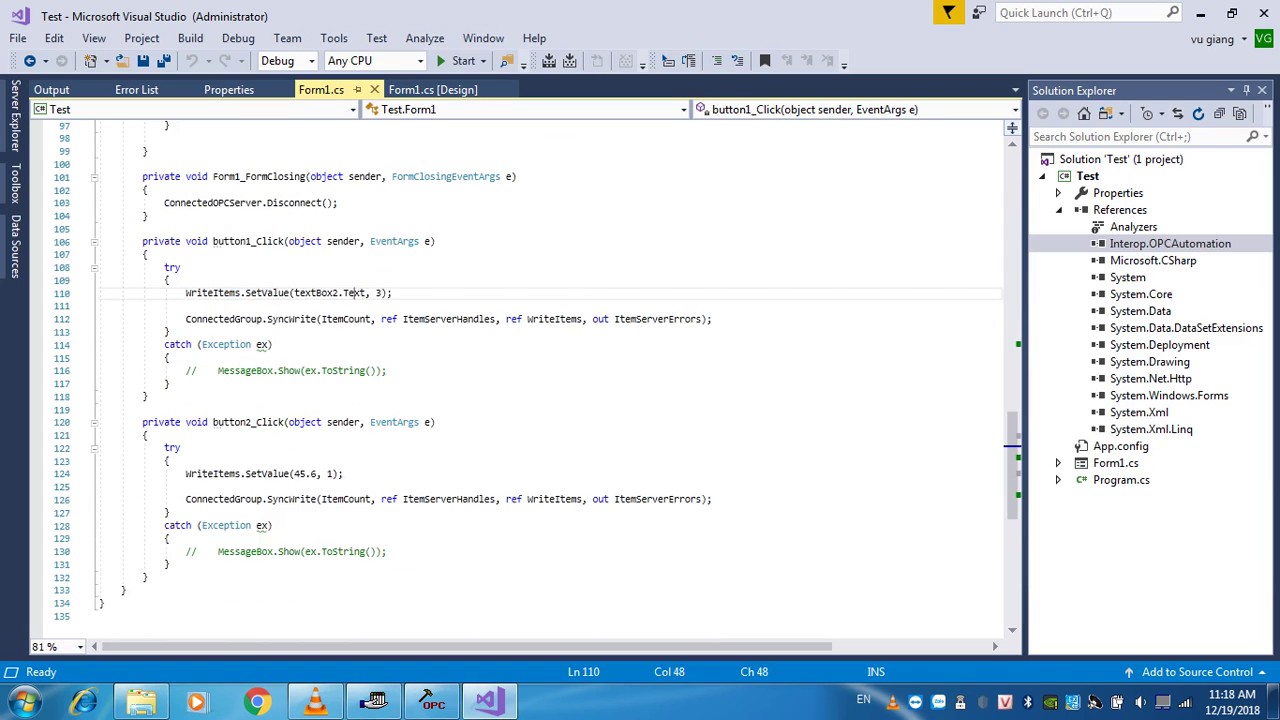
pyautogui.scroll(-1, 355, 254)
pyautogui.scroll(-2, 538, 380)
pyautogui.scroll(4, 538, 380)
pyautogui.scroll(20, 352, 331)
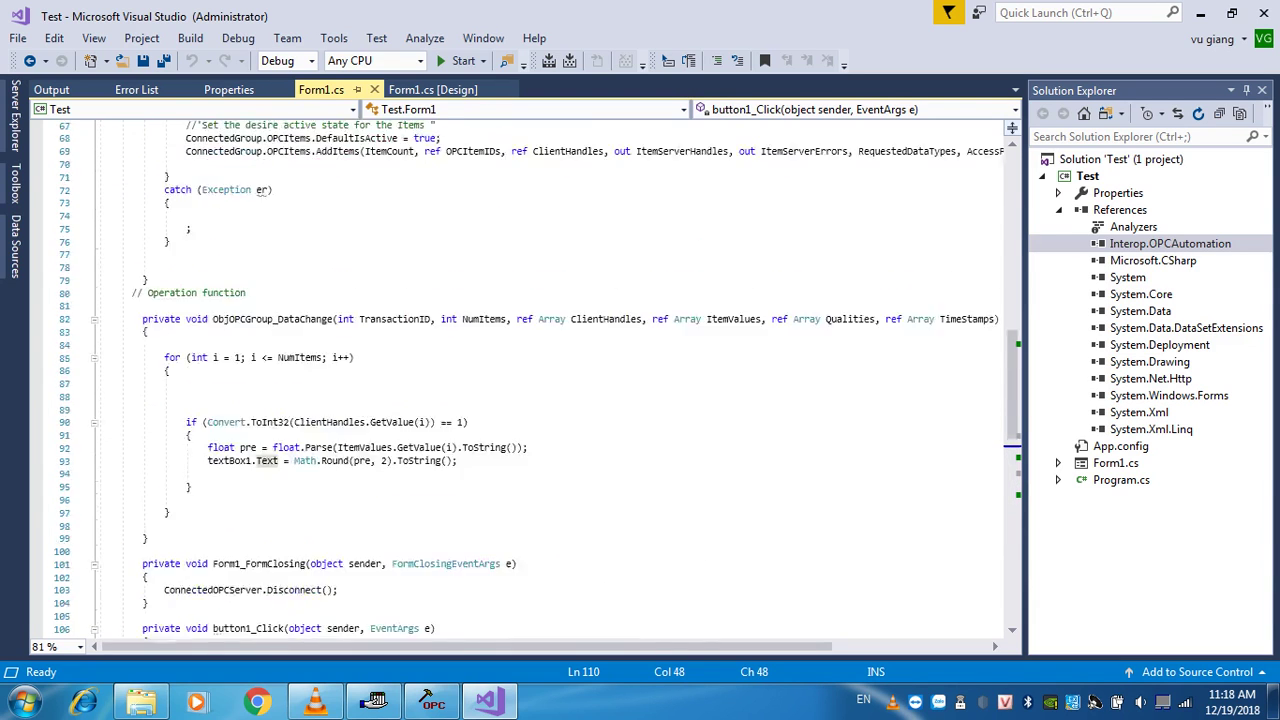
pyautogui.scroll(10, 538, 377)
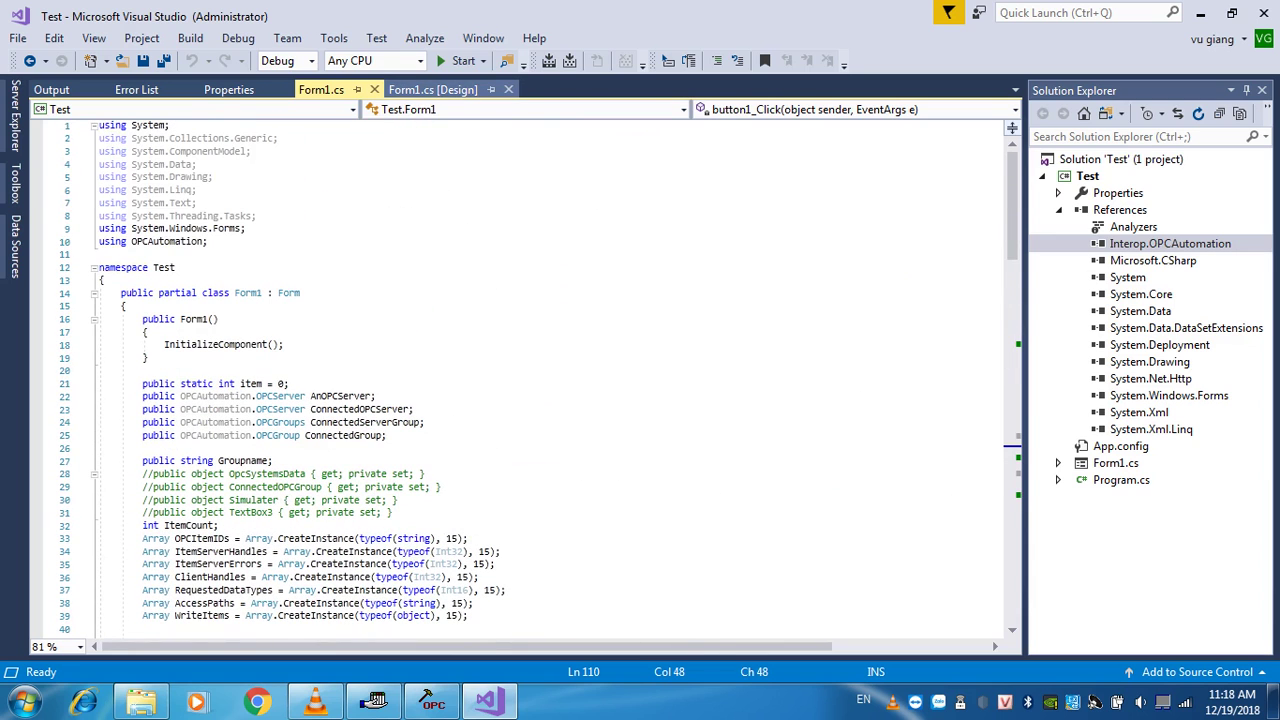
# Review the Write and Read buttons and their text boxes in the Form1 design, and start debugging the application
pyautogui.click(433, 89)
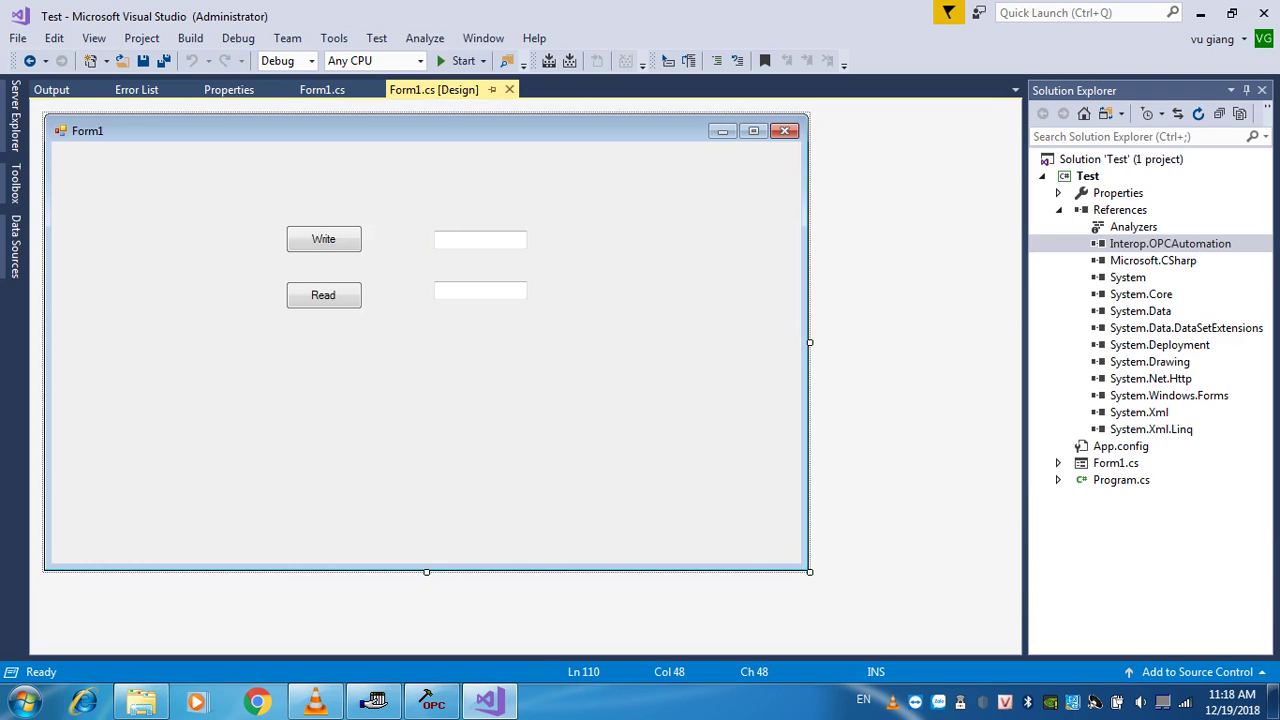
pyautogui.click(323, 239)
pyautogui.click(490, 240)
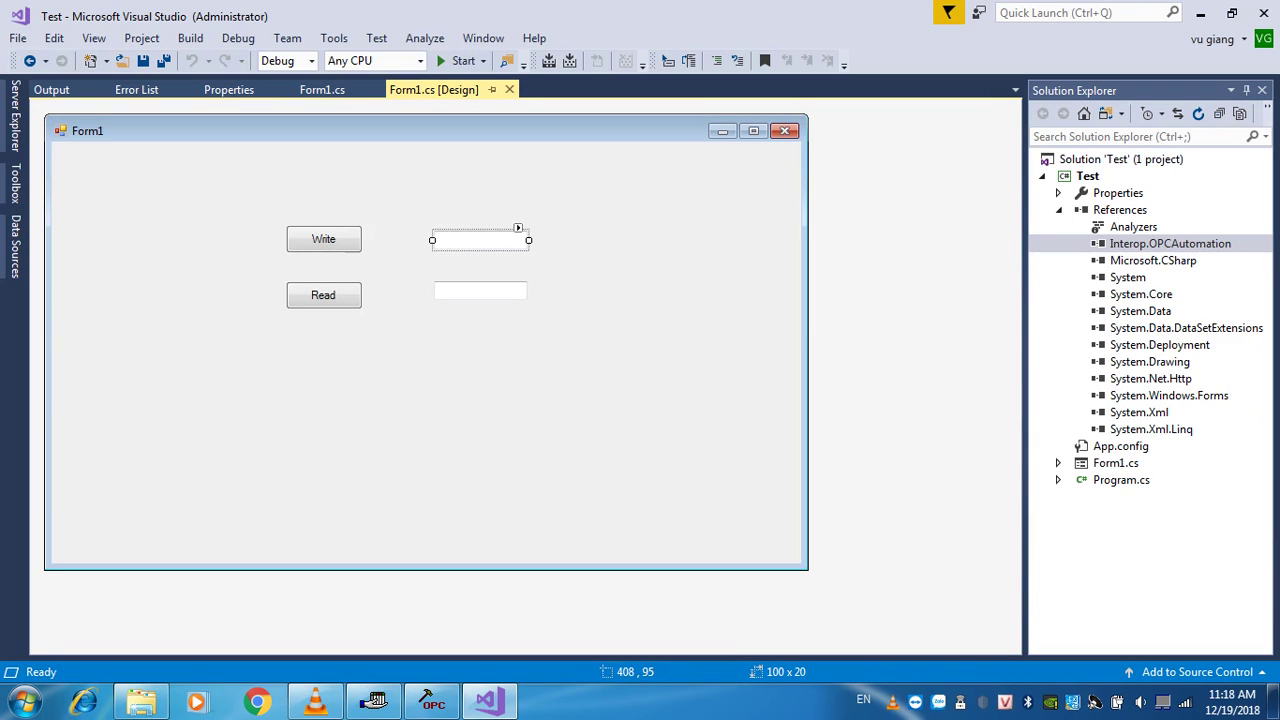
pyautogui.click(482, 291)
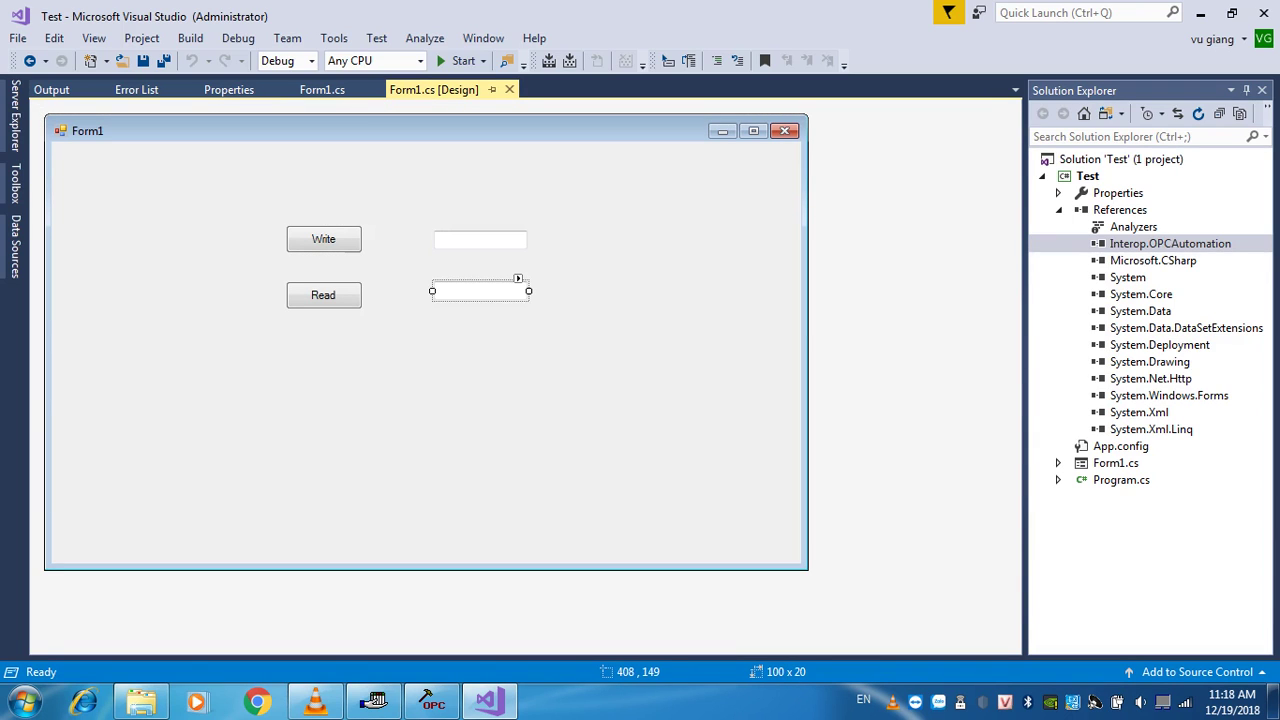
pyautogui.click(385, 214)
pyautogui.click(455, 60)
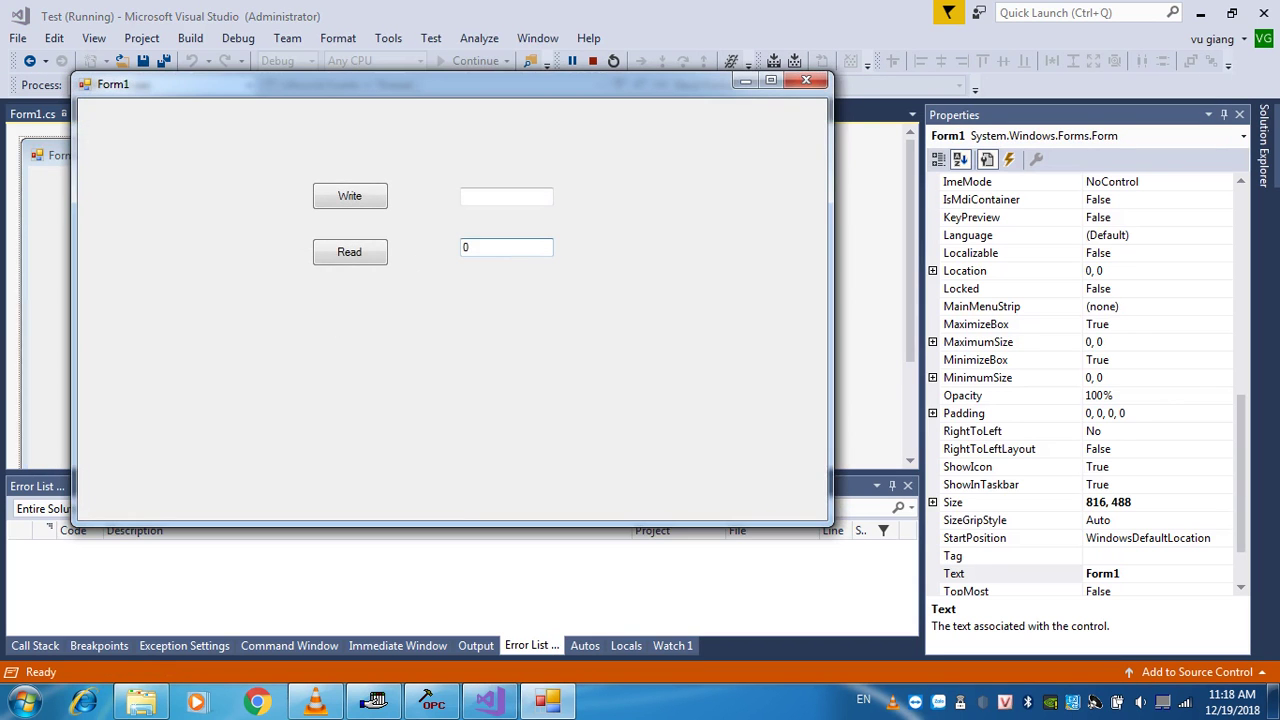
# Enter 35 in the text box beside the Write button and move the running form towards the screen corner
pyautogui.click(506, 197)
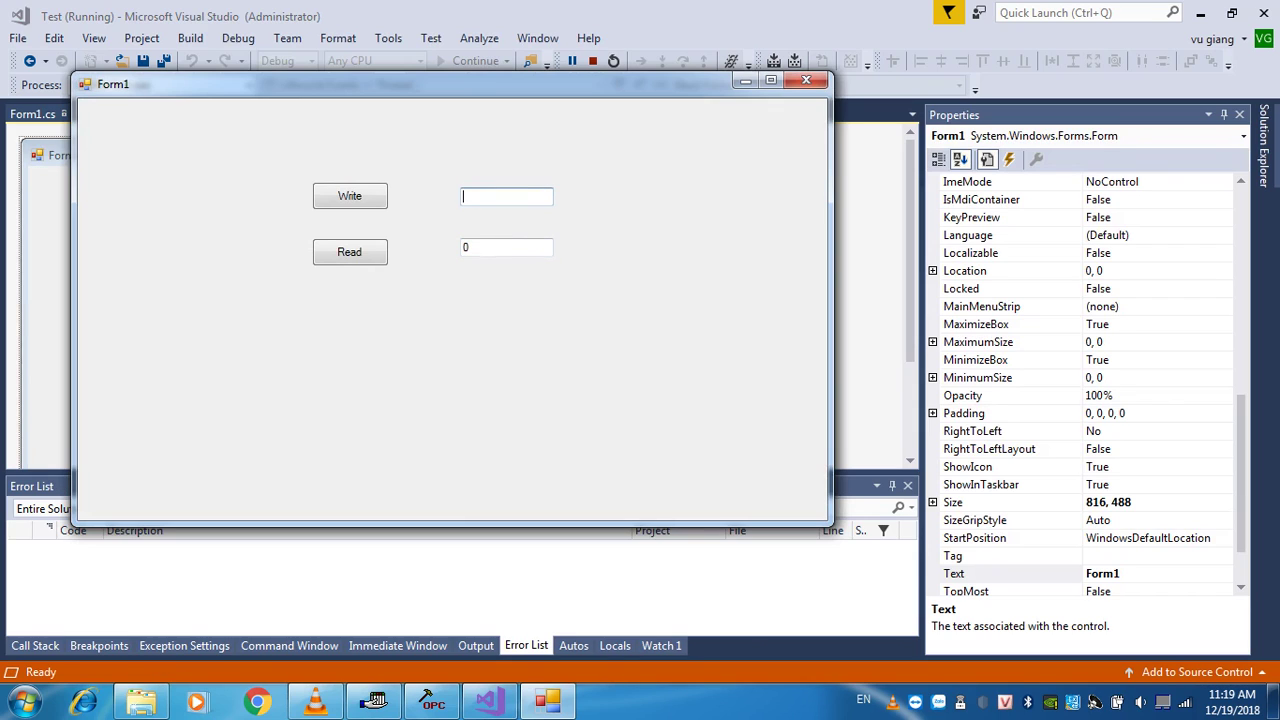
pyautogui.write('35')
pyautogui.moveTo(420, 84); pyautogui.dragTo(367, 65)
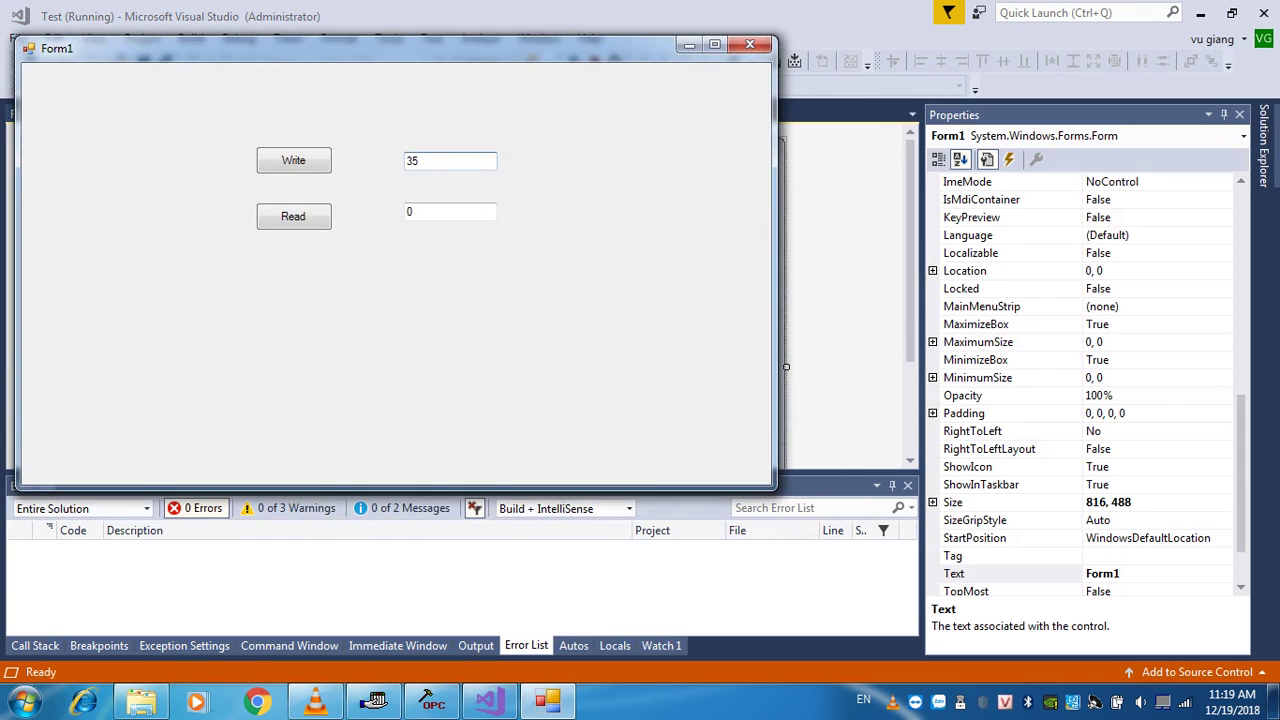
# Switch to OPC Quick Client and arrange its window so the form's text boxes and the Channel1.Device1 tag values are both visible
pyautogui.click(433, 703)
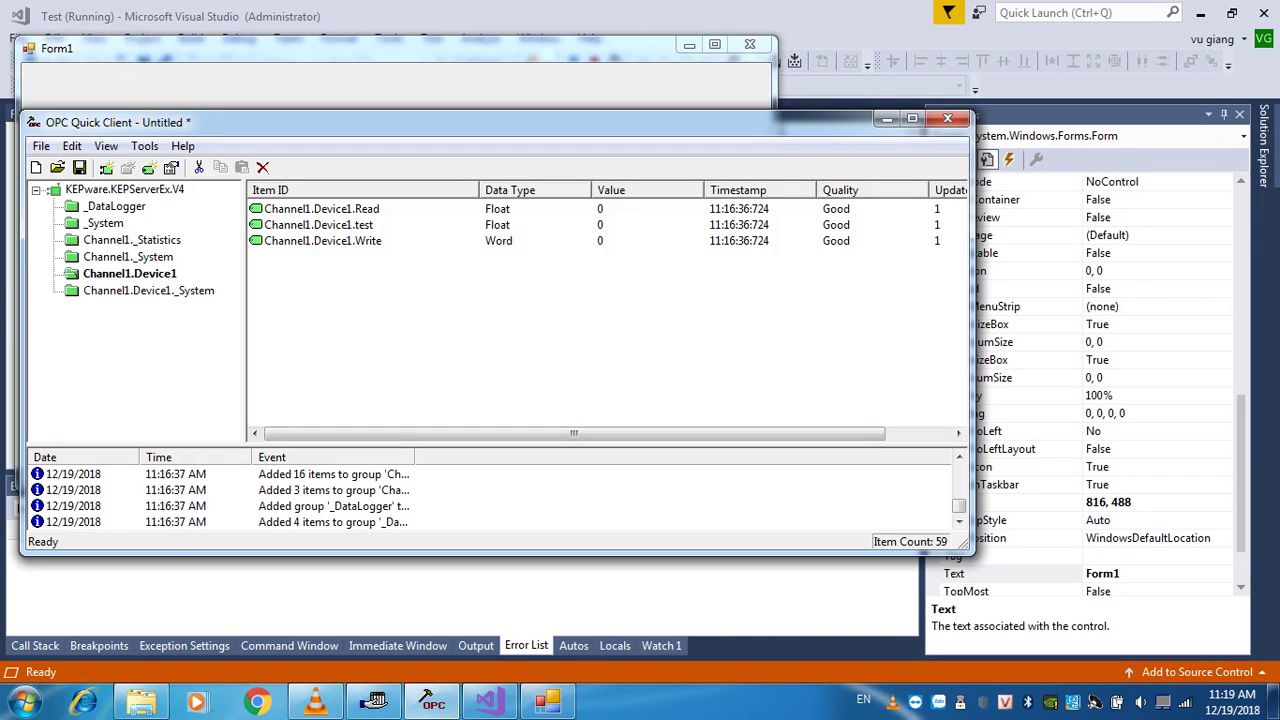
pyautogui.moveTo(21, 330); pyautogui.dragTo(323, 330)
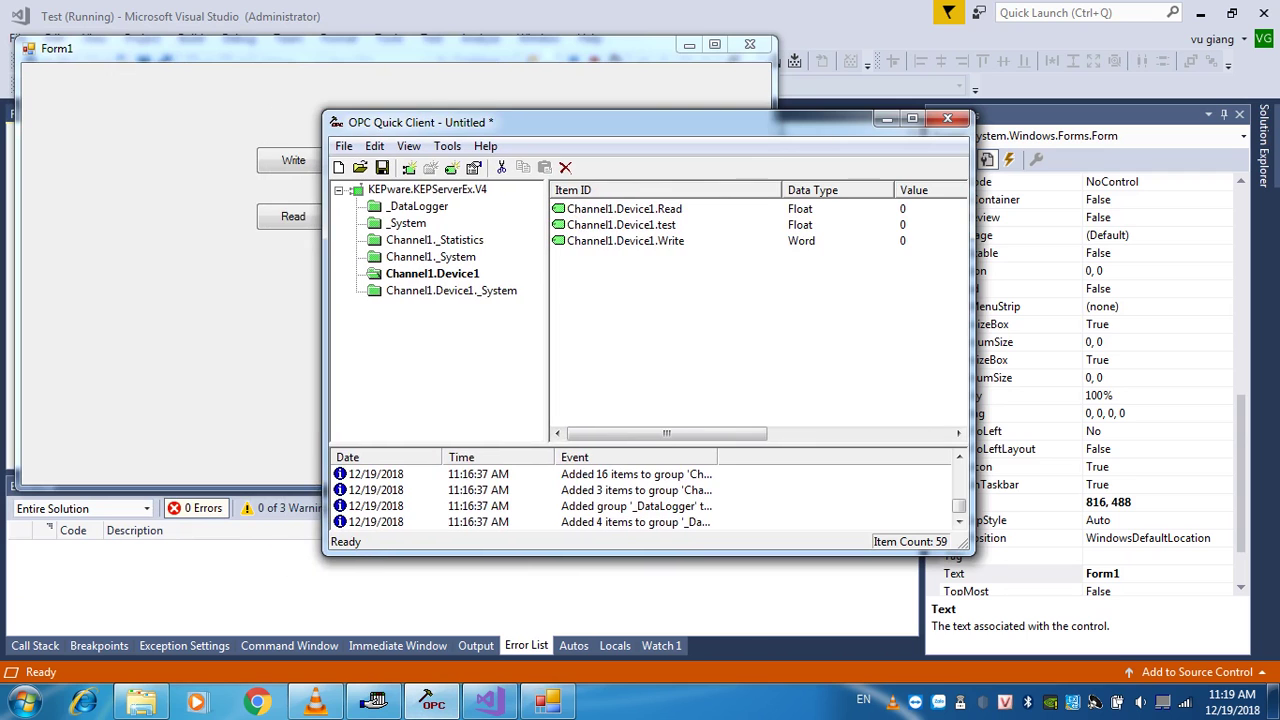
pyautogui.moveTo(576, 122); pyautogui.dragTo(443, 271)
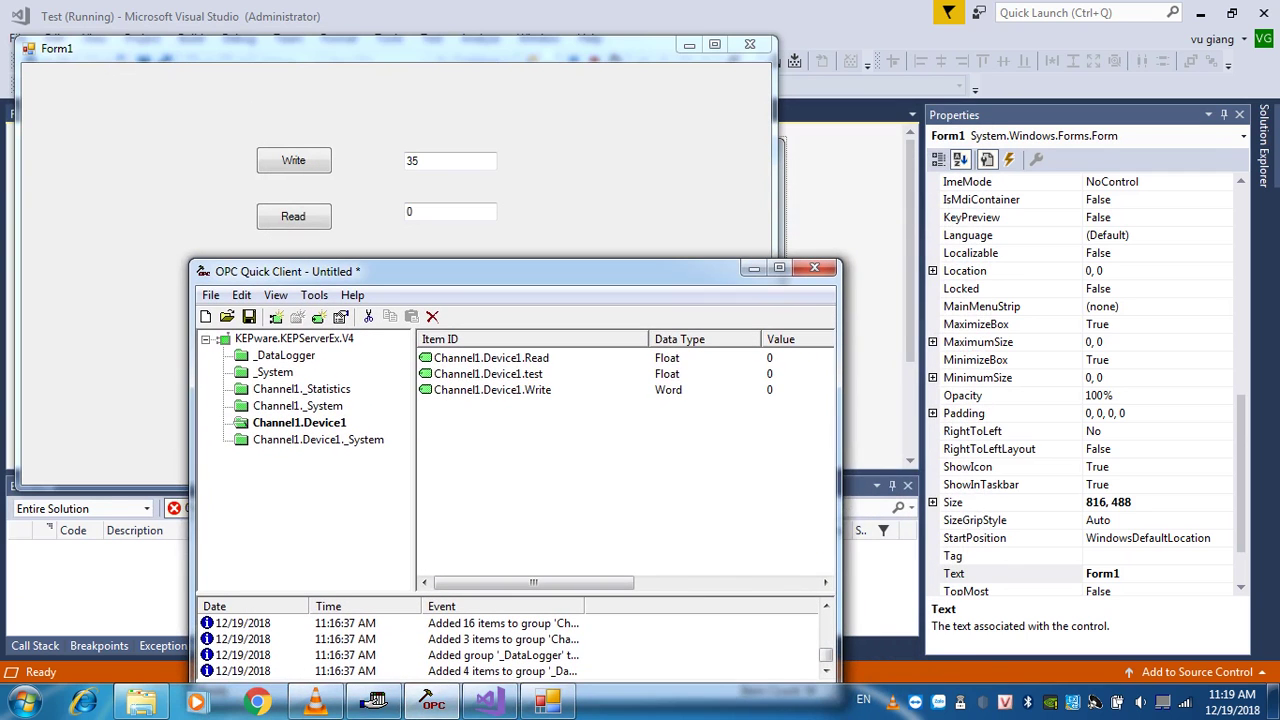
pyautogui.moveTo(841, 430); pyautogui.dragTo(990, 430)
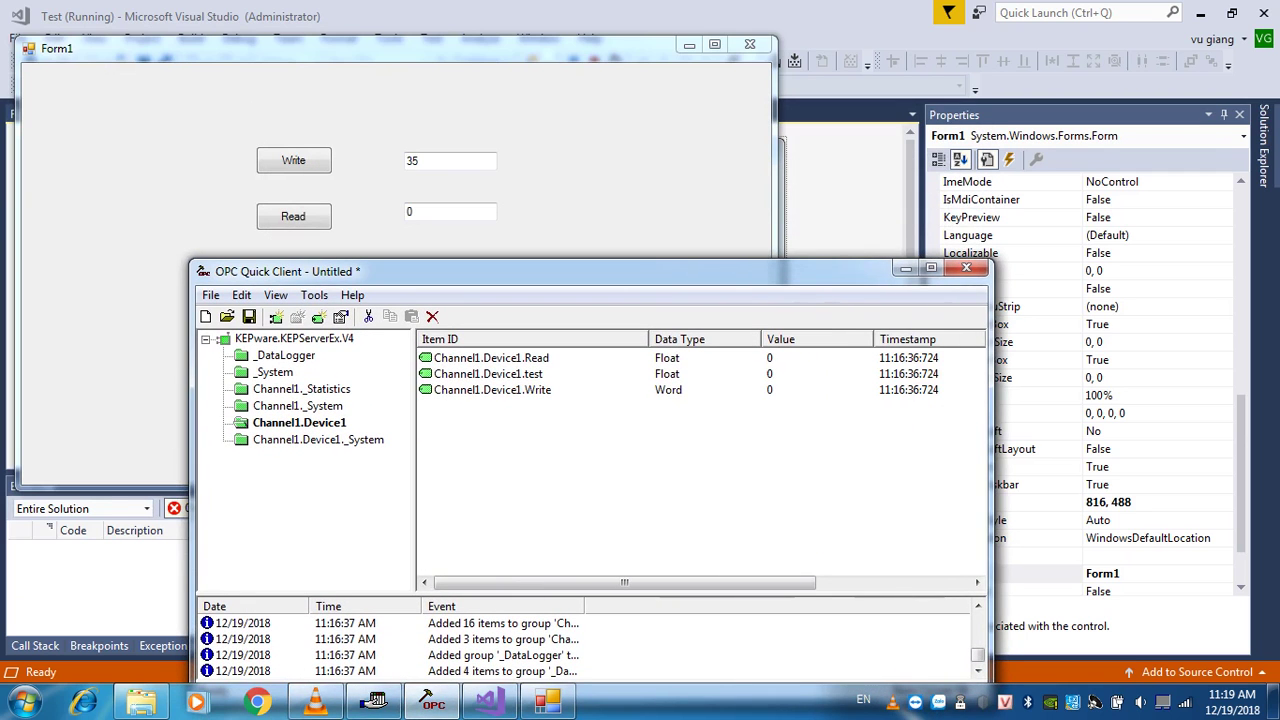
# Write 35 from the form to the Channel1.Device1.Write tag and move OPC Quick Client clear of the form's controls
pyautogui.click(294, 161)
pyautogui.click(640, 530)
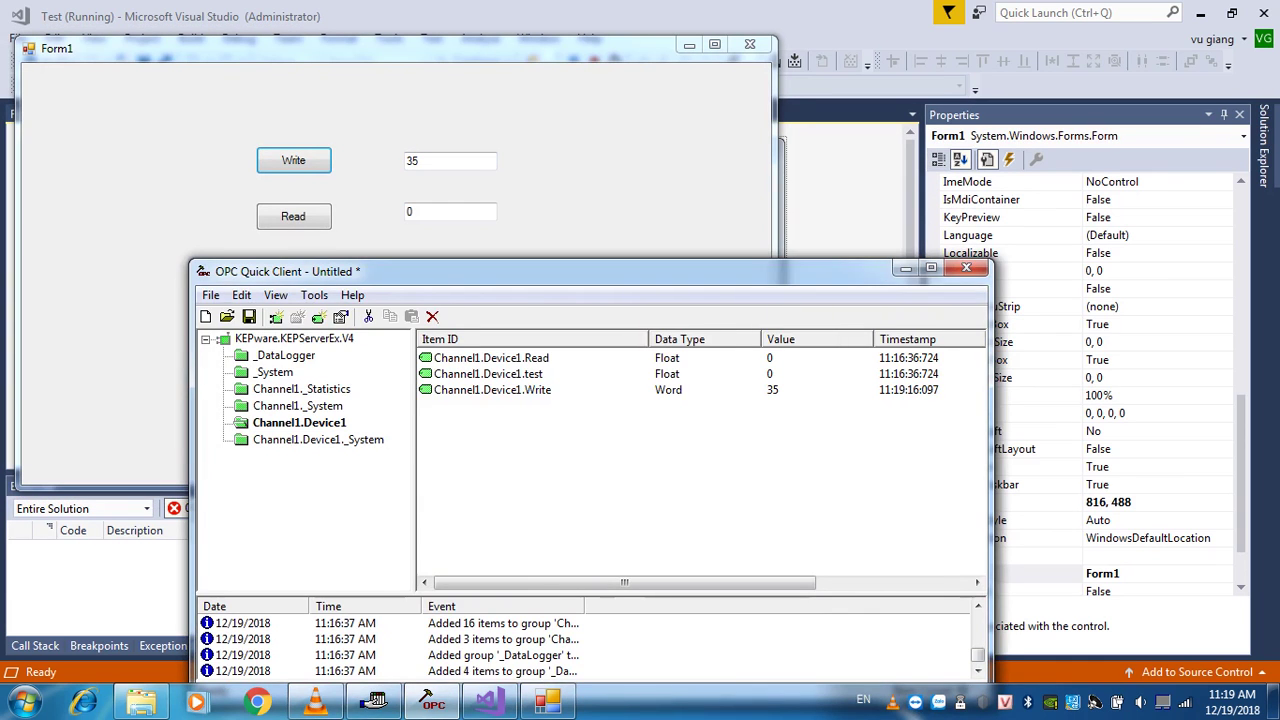
pyautogui.moveTo(590, 271); pyautogui.dragTo(791, 290)
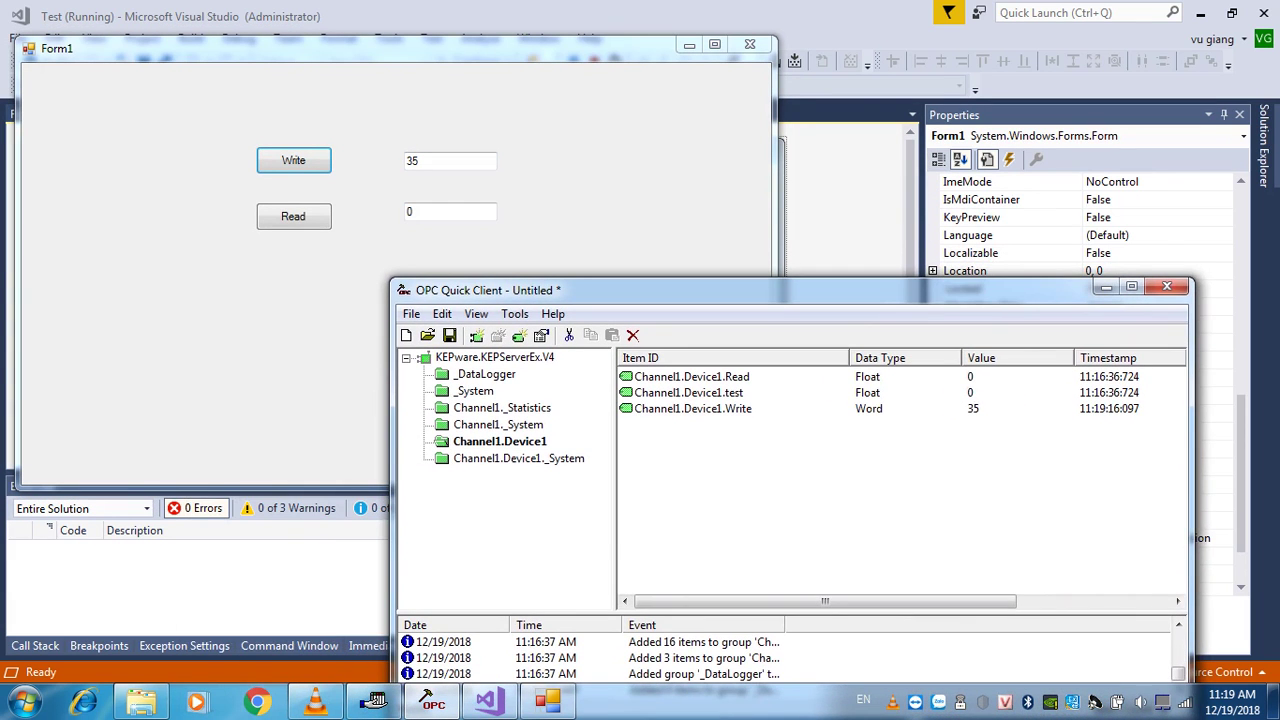
pyautogui.moveTo(517, 290); pyautogui.dragTo(592, 312)
pyautogui.click(440, 211)
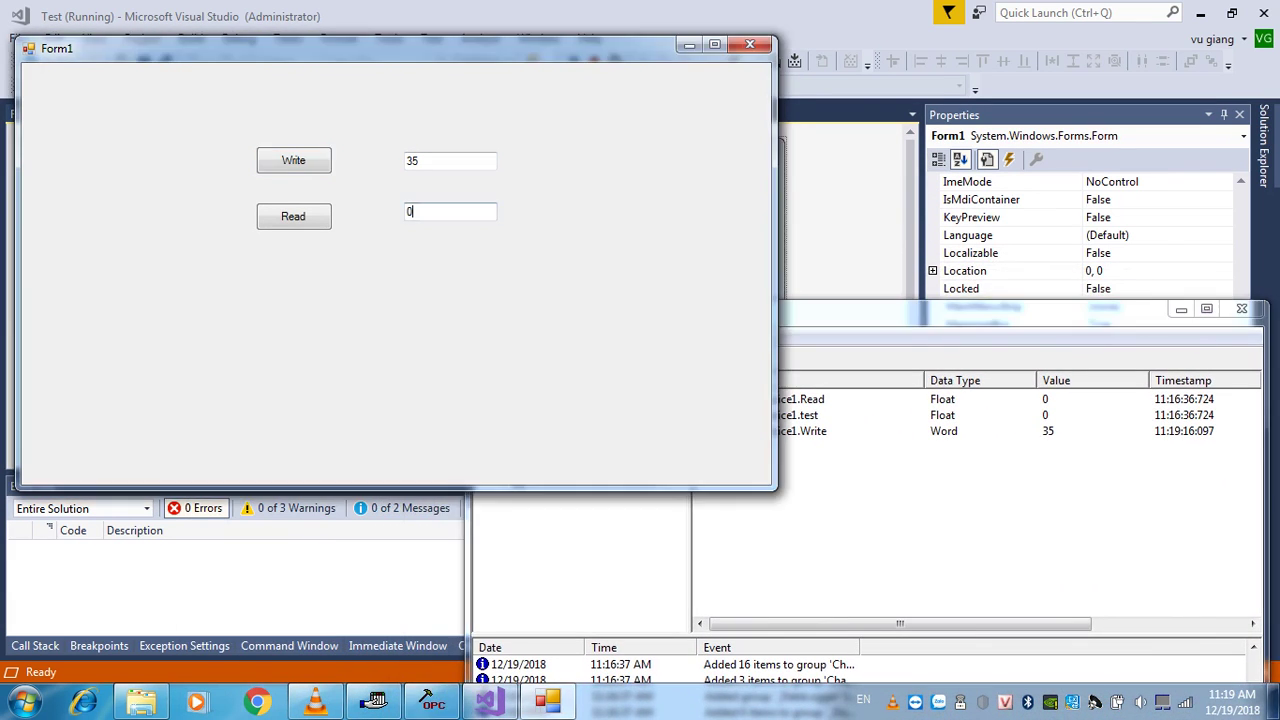
pyautogui.moveTo(850, 312); pyautogui.dragTo(953, 252)
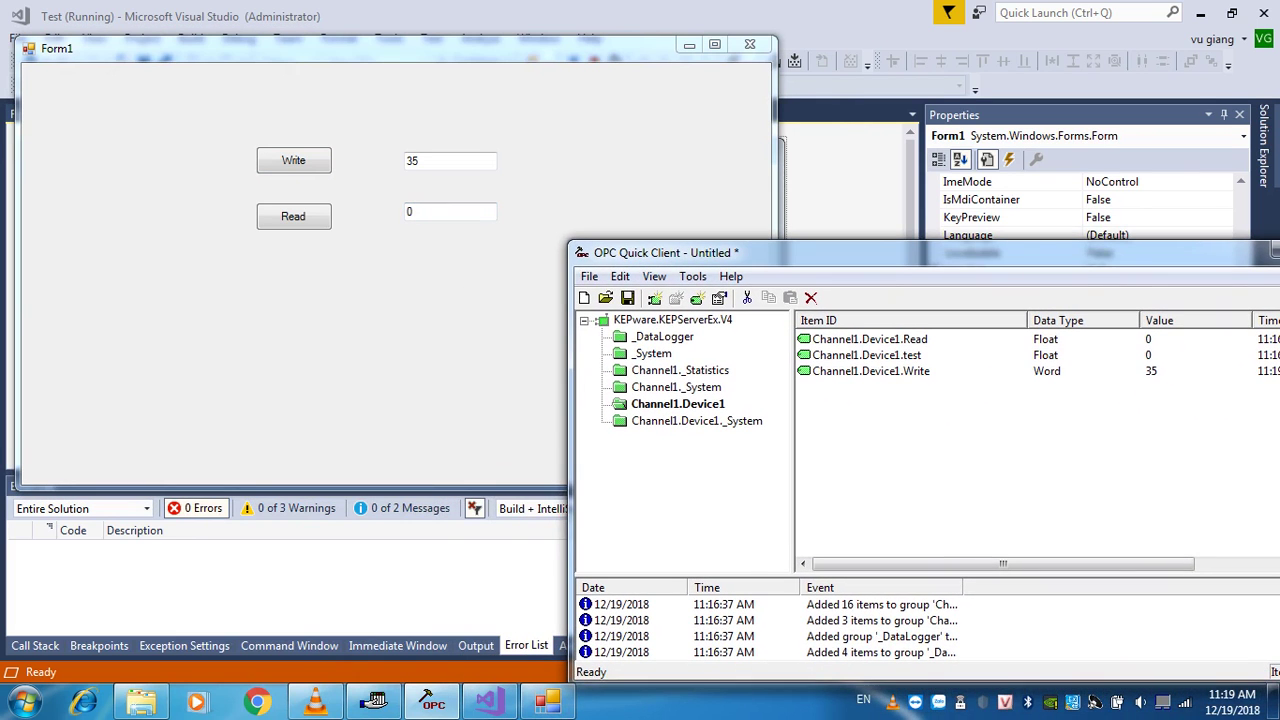
# Replace the form's write value with 24 and write it to the Channel1.Device1.Write tag
pyautogui.doubleClick(415, 161)
pyautogui.write('24')
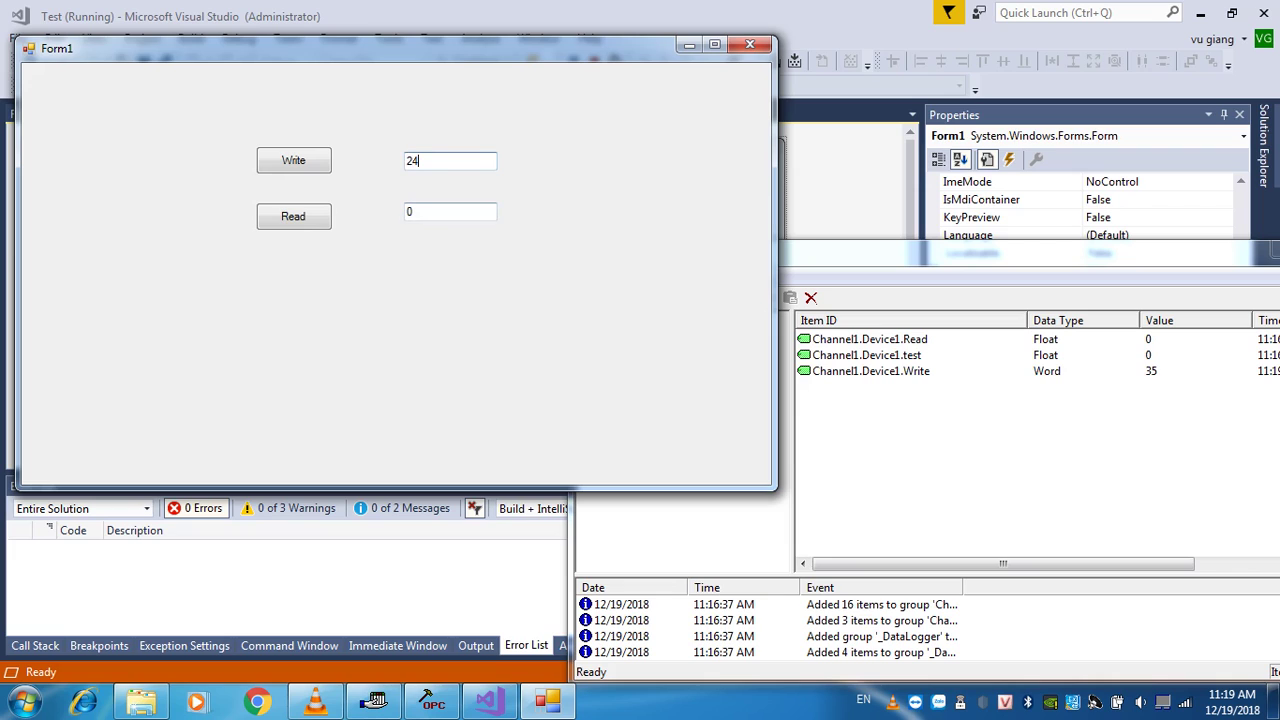
pyautogui.press('Tab')
pyautogui.press('Return')
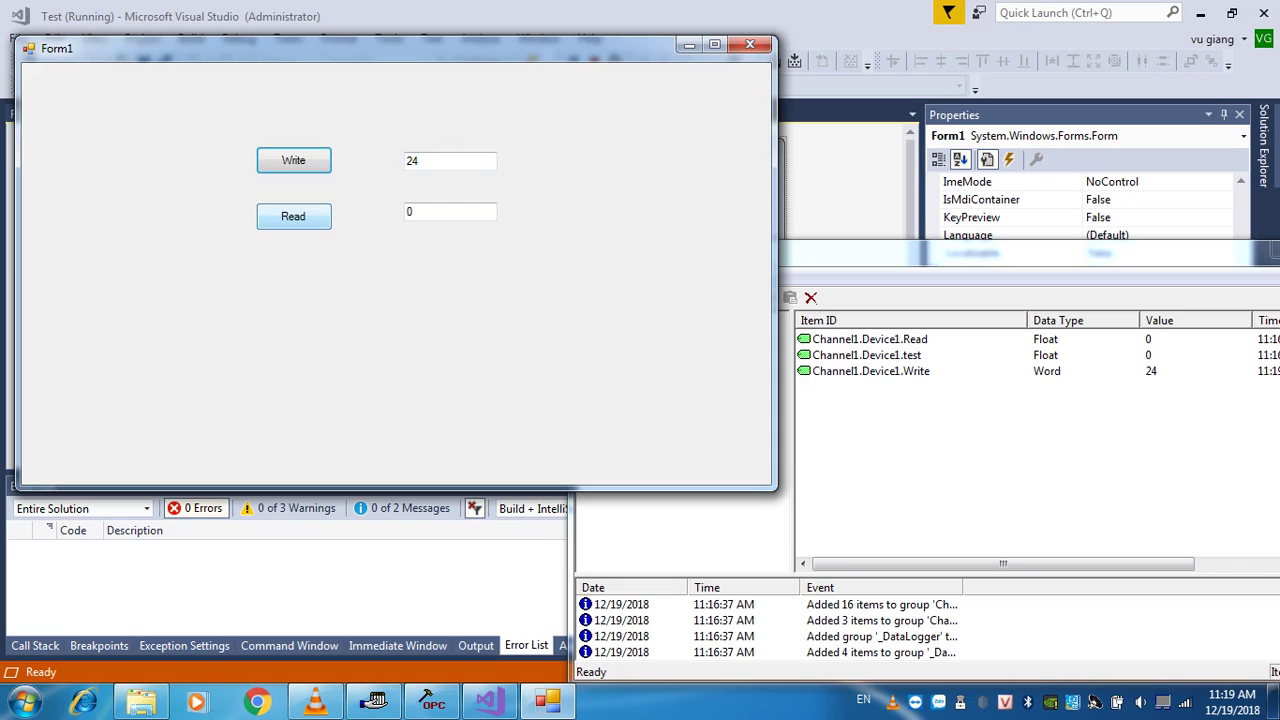
# Run the form's Read action, minimize the form and move OPC Quick Client fully into view to check the tag values
pyautogui.click(294, 217)
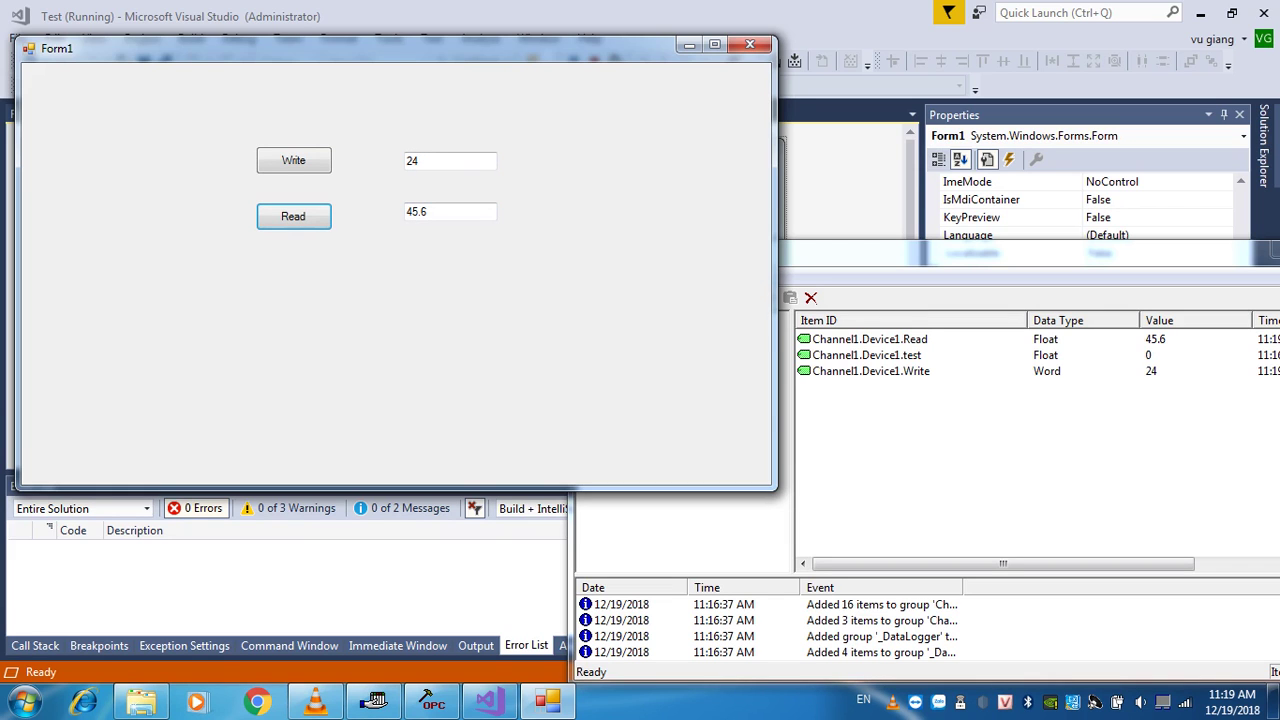
pyautogui.click(689, 45)
pyautogui.moveTo(808, 253); pyautogui.dragTo(470, 173)
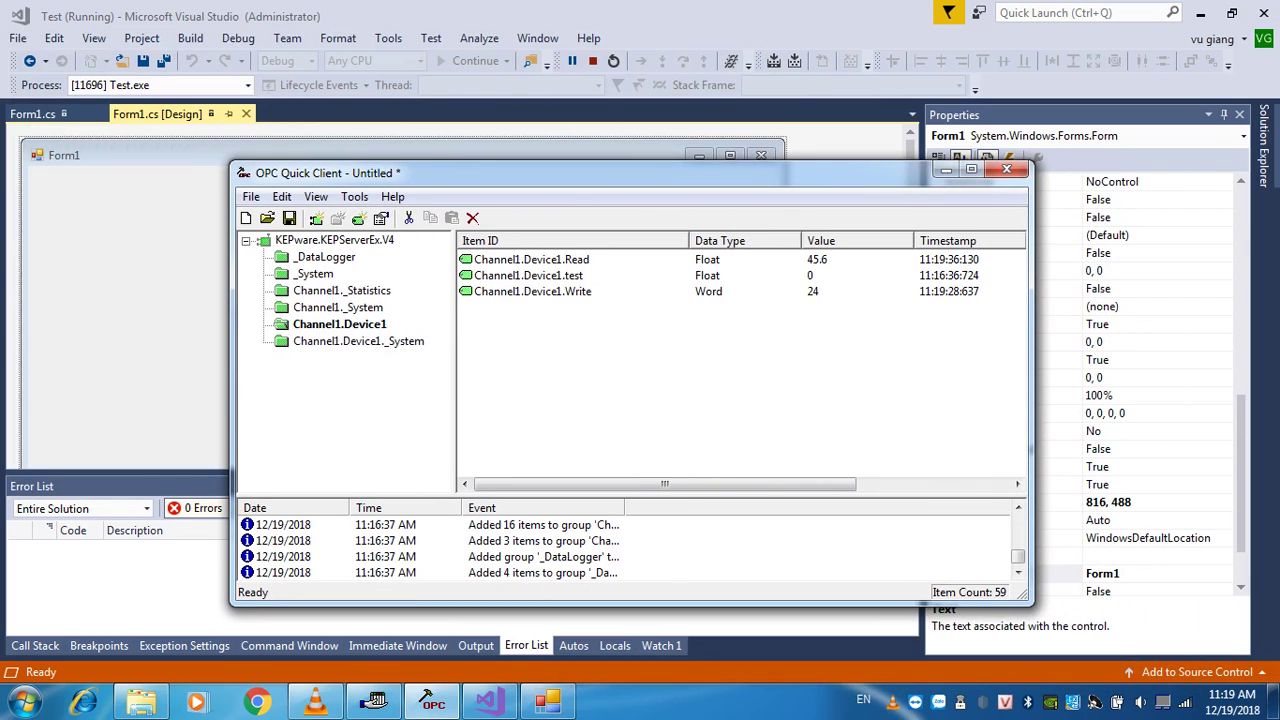
# Close OPC Quick Client without saving and shut down KEPServerEx, accepting the disconnection of its active client
pyautogui.click(1006, 169)
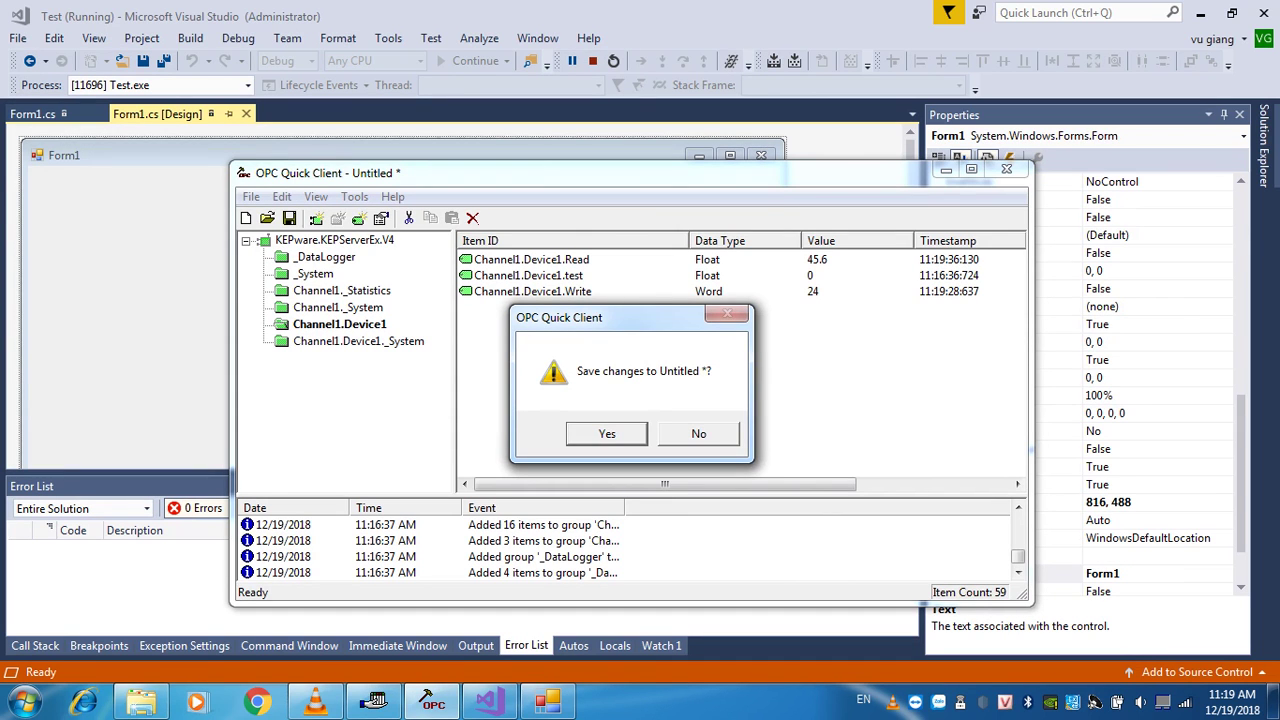
pyautogui.click(698, 433)
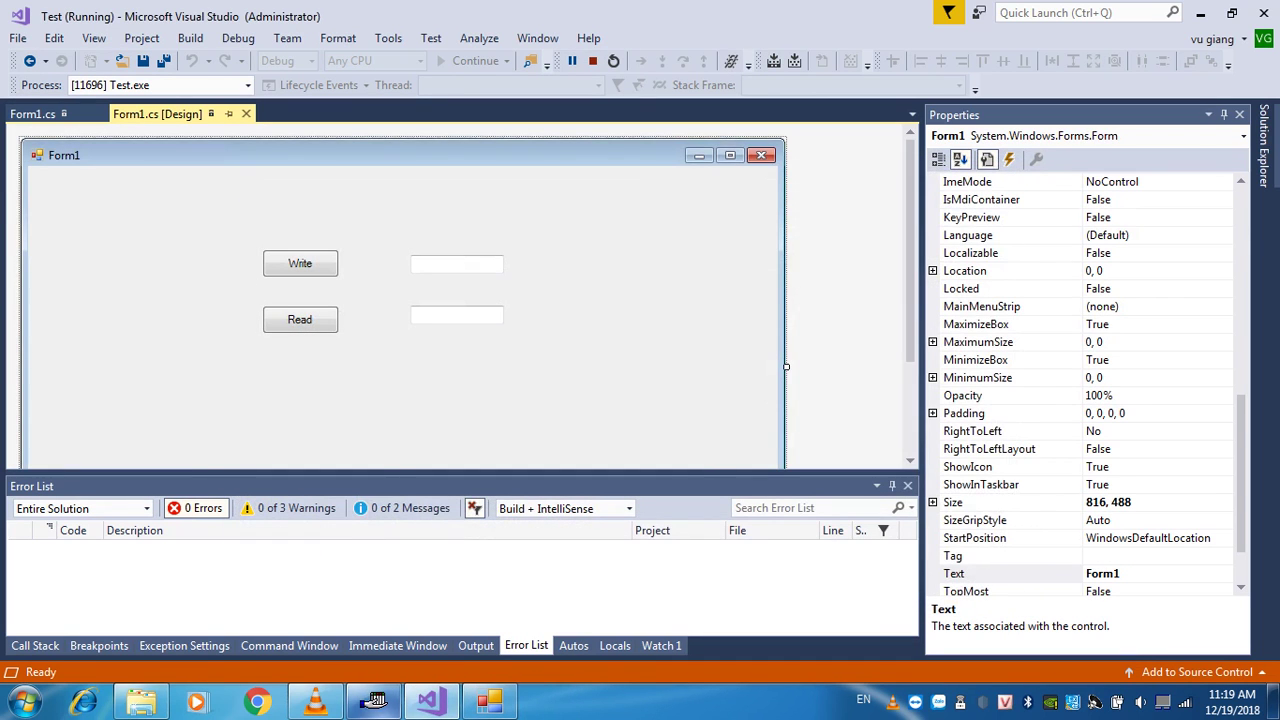
pyautogui.click(374, 700)
pyautogui.click(1100, 19)
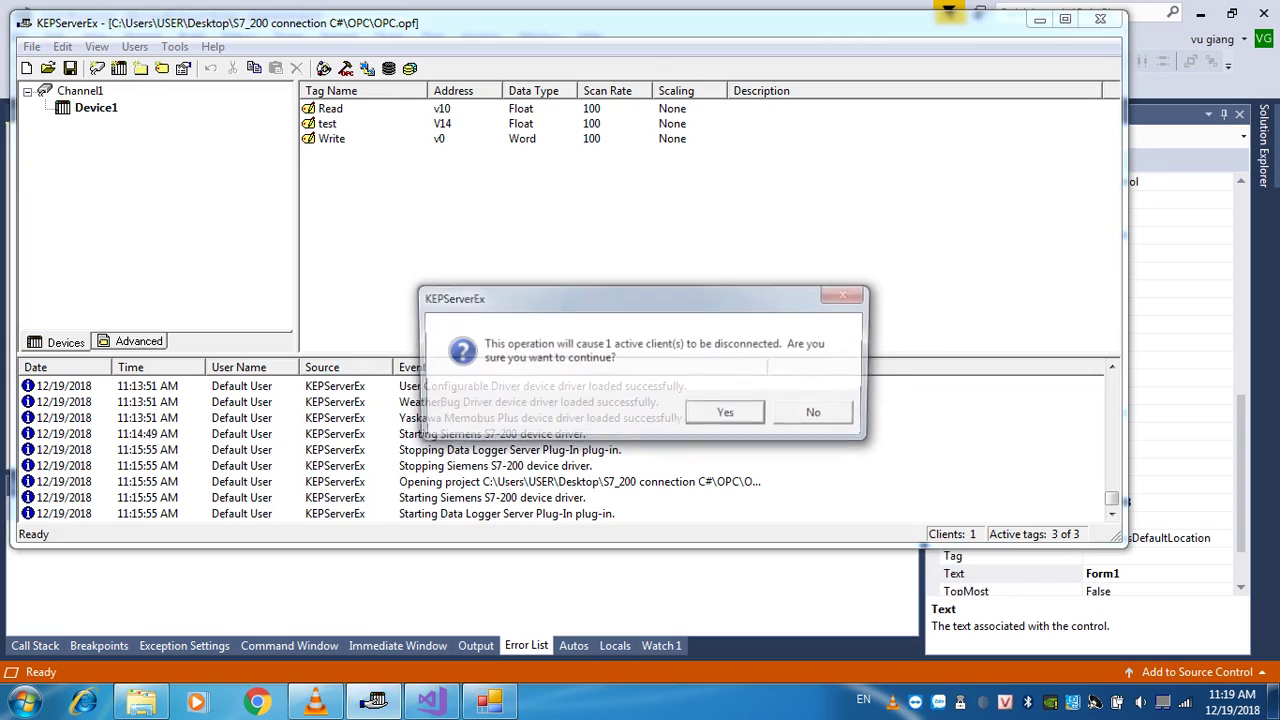
pyautogui.click(727, 414)
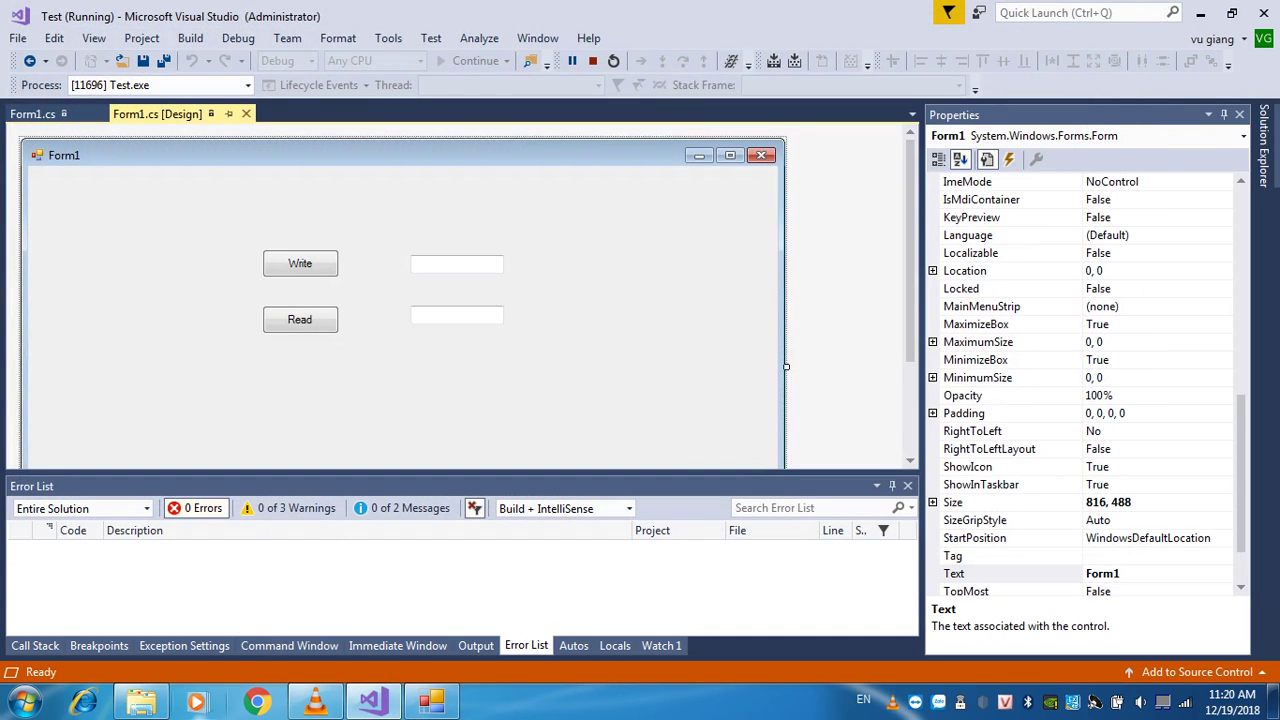
# Open the S7200.mwp project from the S7_200 connection C# folder in STEP 7-Micro/WIN
pyautogui.moveTo(141, 700)
pyautogui.click(140, 600)
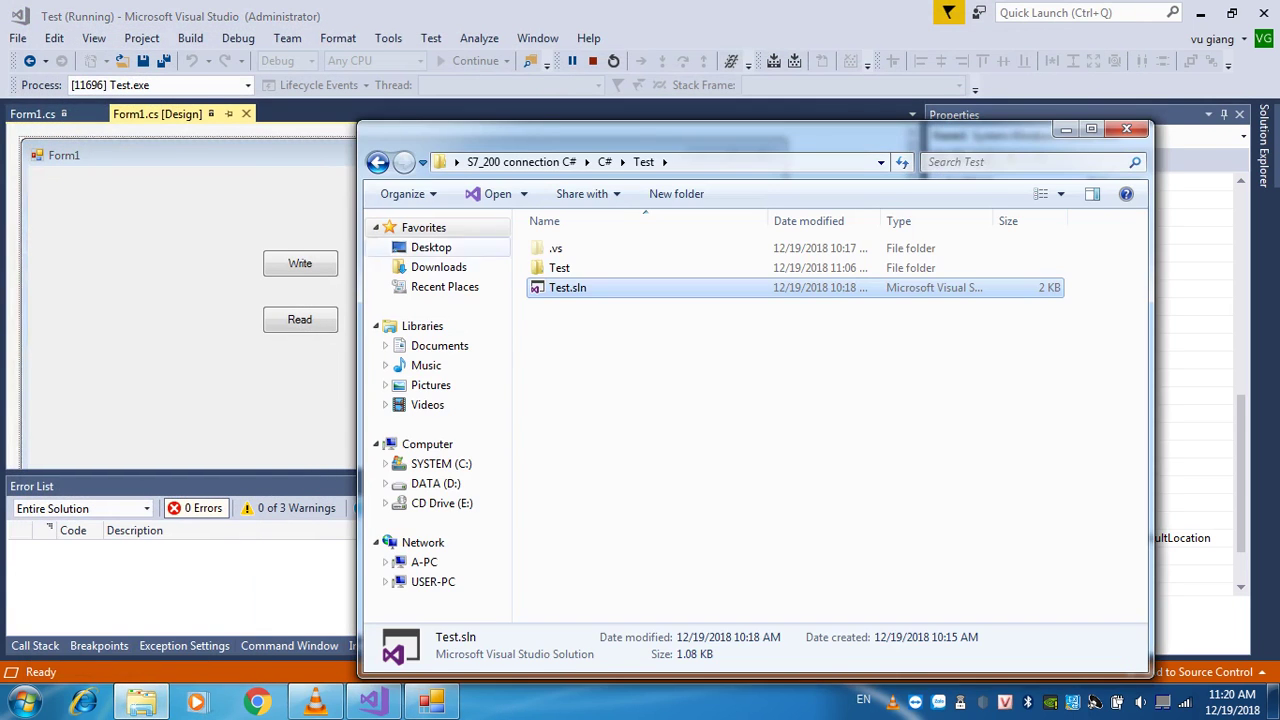
pyautogui.press('BackSpace')
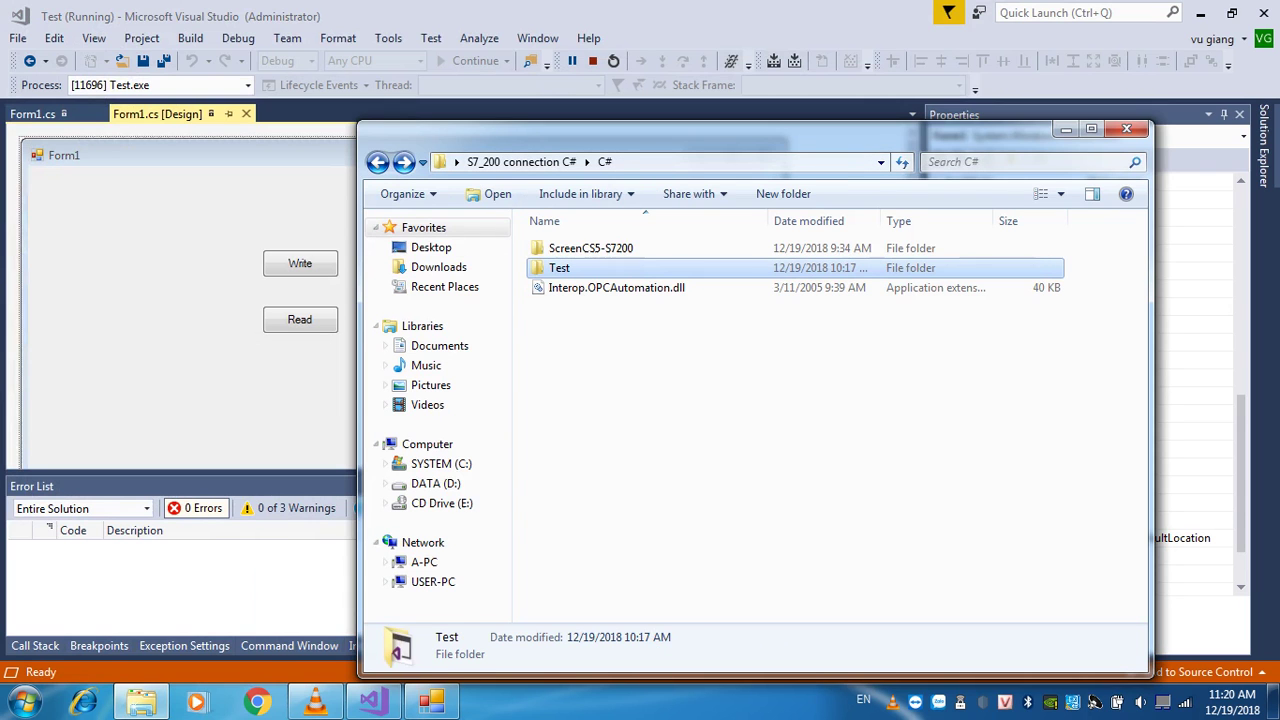
pyautogui.press('BackSpace')
pyautogui.press('Down')
pyautogui.press('Down')
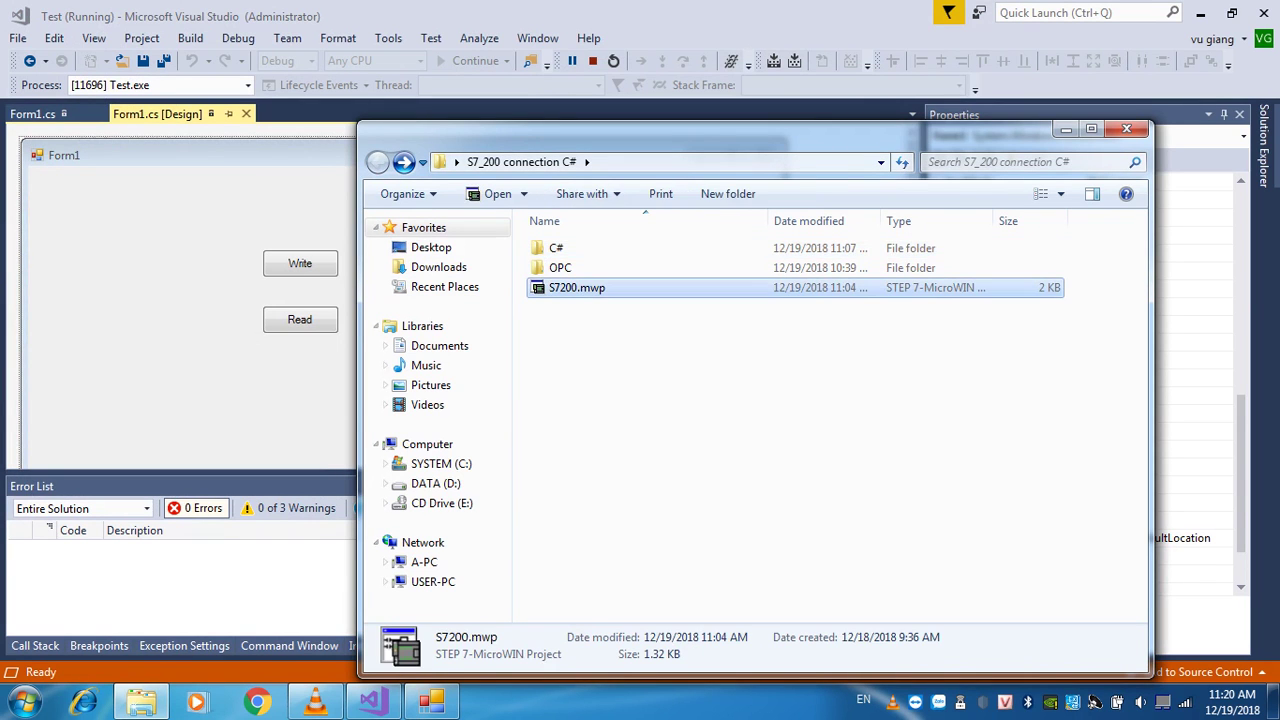
pyautogui.press('Return')
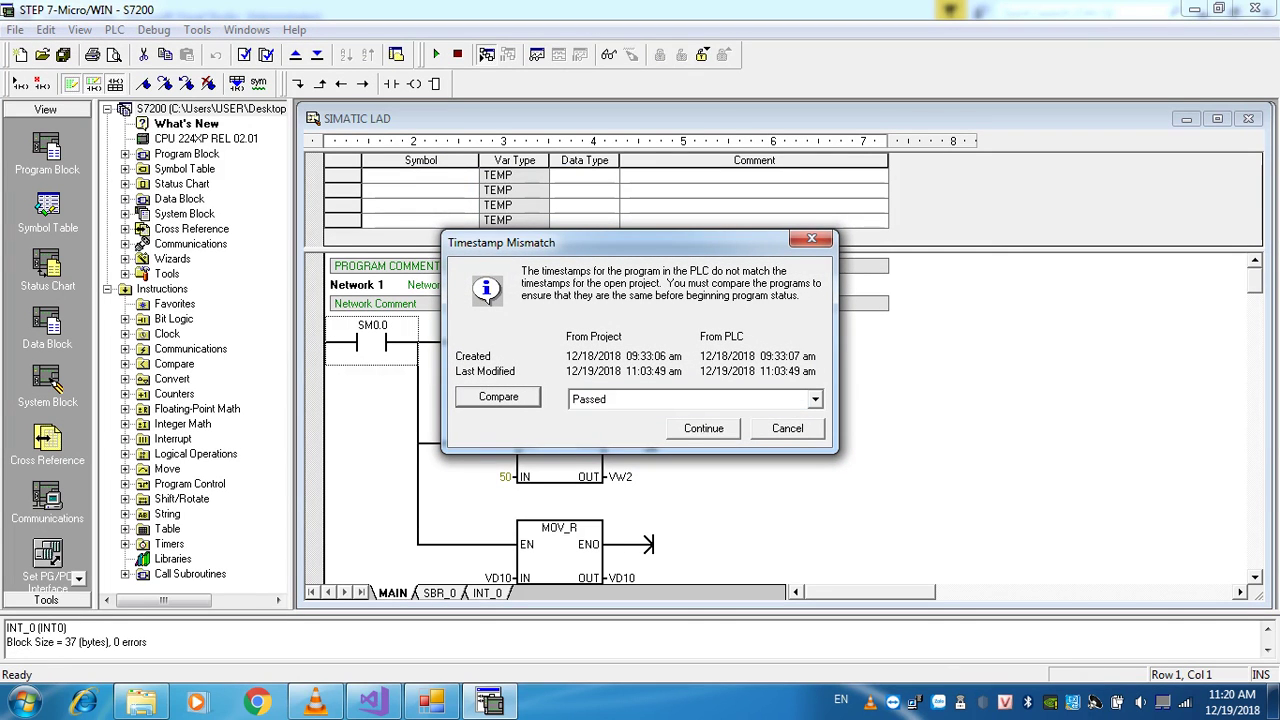
# Continue past the timestamp comparison into program status and examine the live values of the MOV blocks in Network 1
pyautogui.click(703, 428)
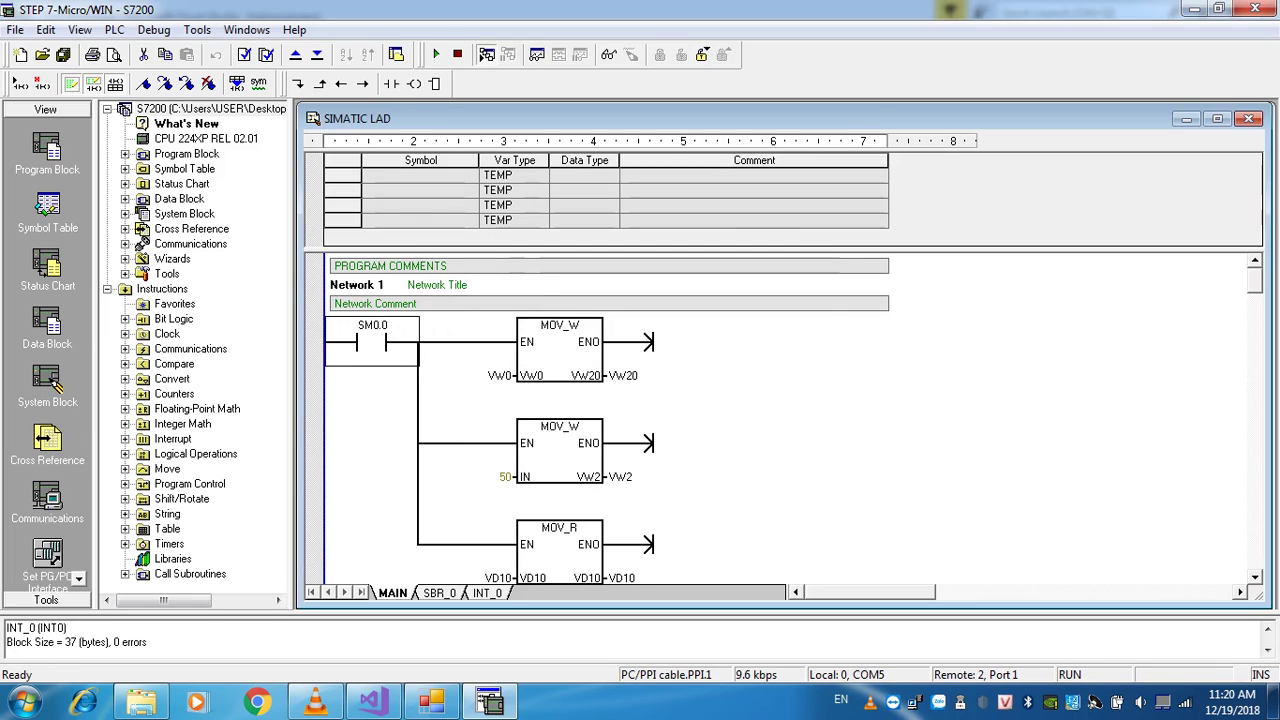
pyautogui.click(560, 350)
pyautogui.scroll(-1, 560, 350)
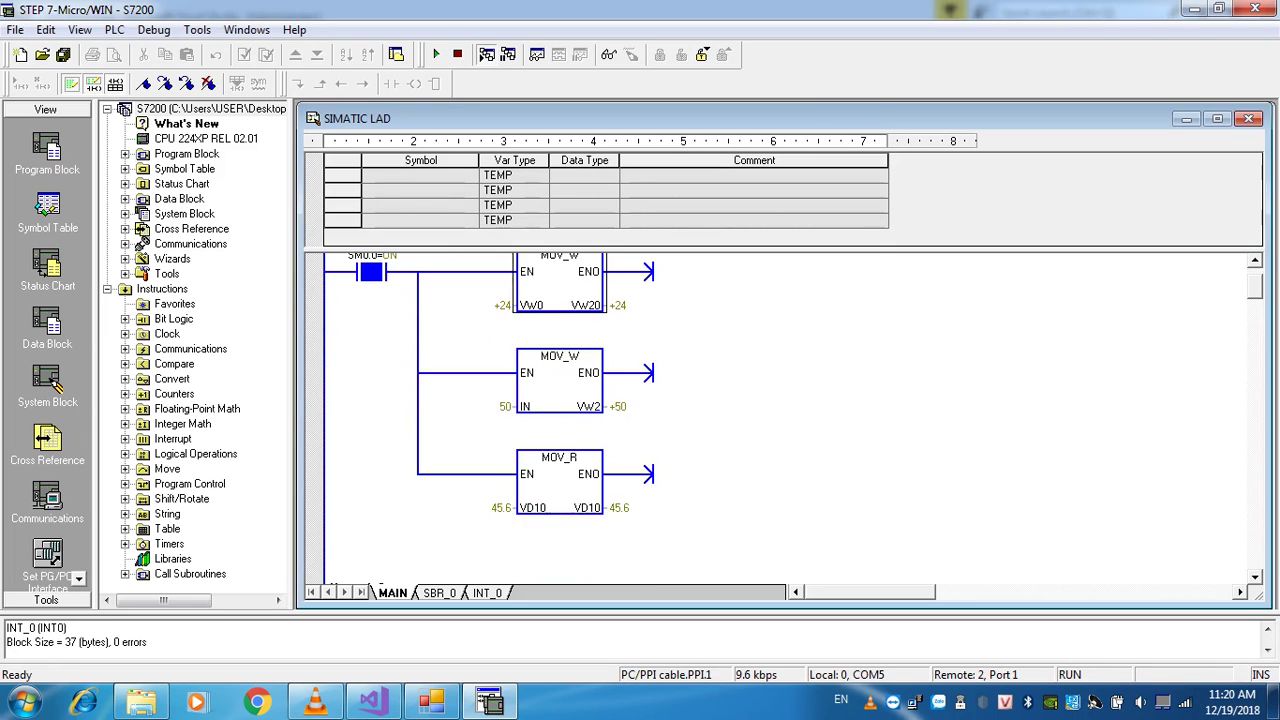
# Bring the running form forward, shrink it around its controls and move it clear of the live ladder values
pyautogui.click(432, 701)
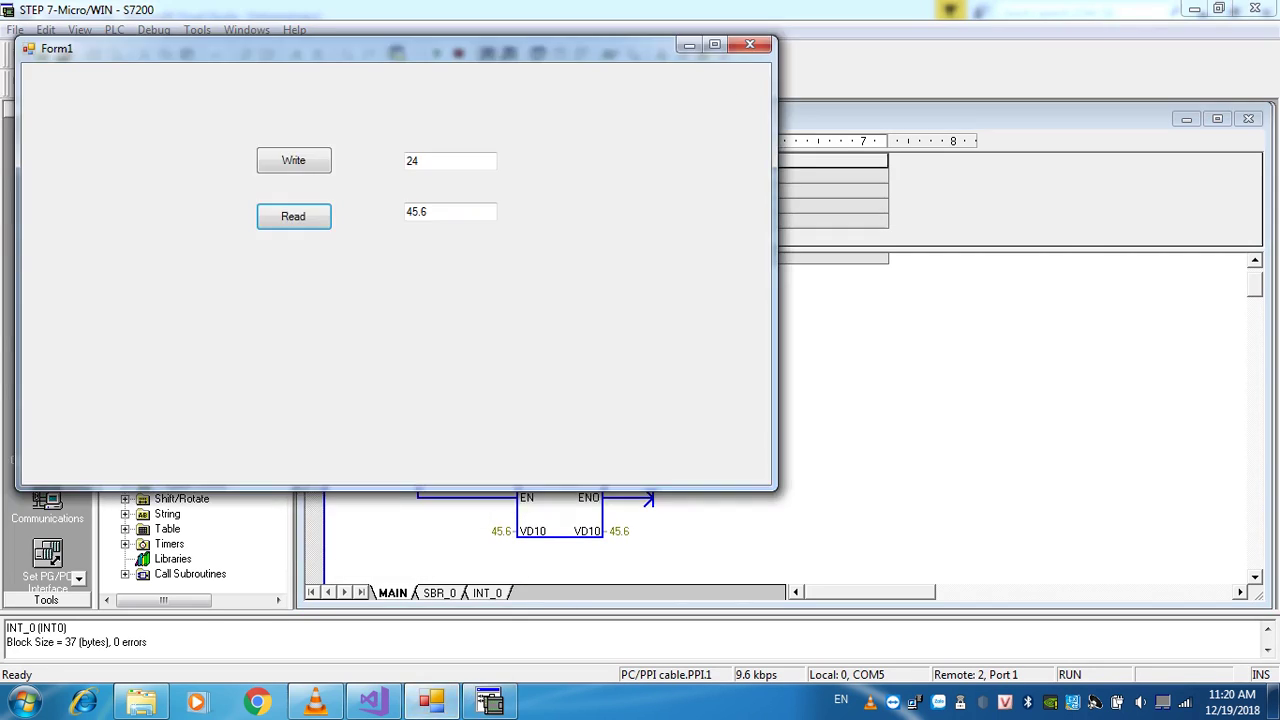
pyautogui.moveTo(400, 489); pyautogui.dragTo(400, 290)
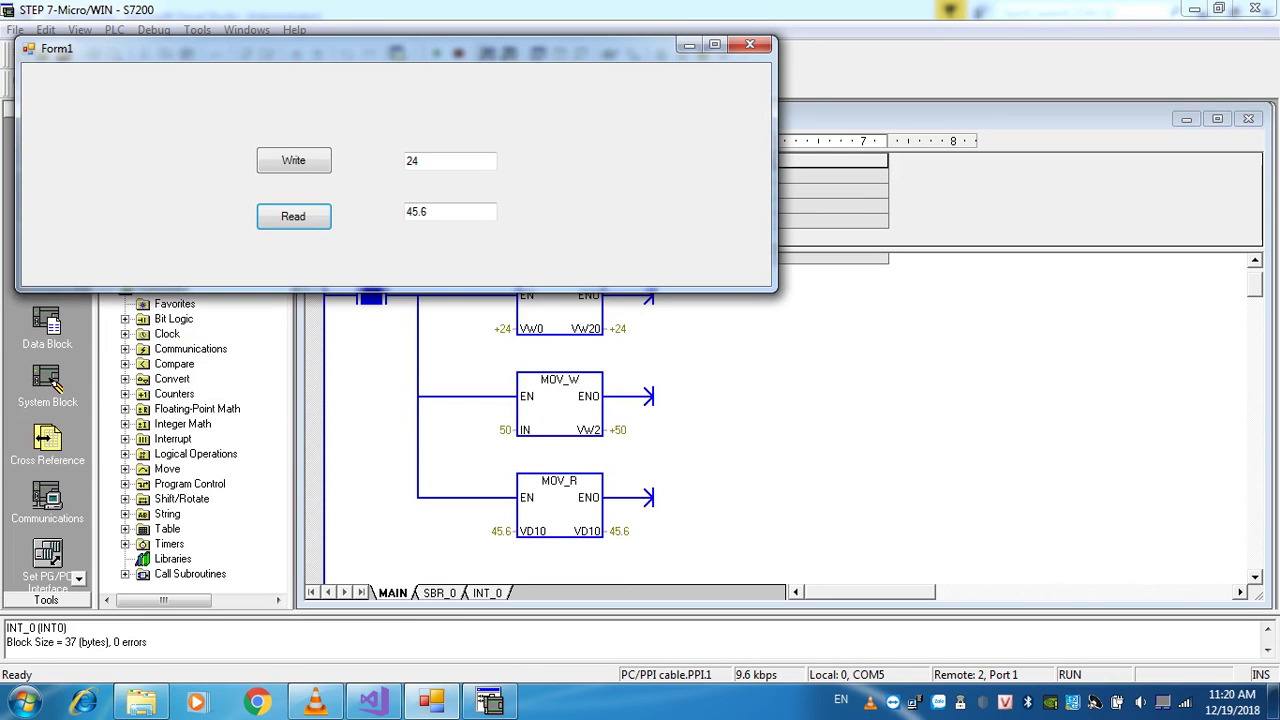
pyautogui.moveTo(776, 200); pyautogui.dragTo(561, 200)
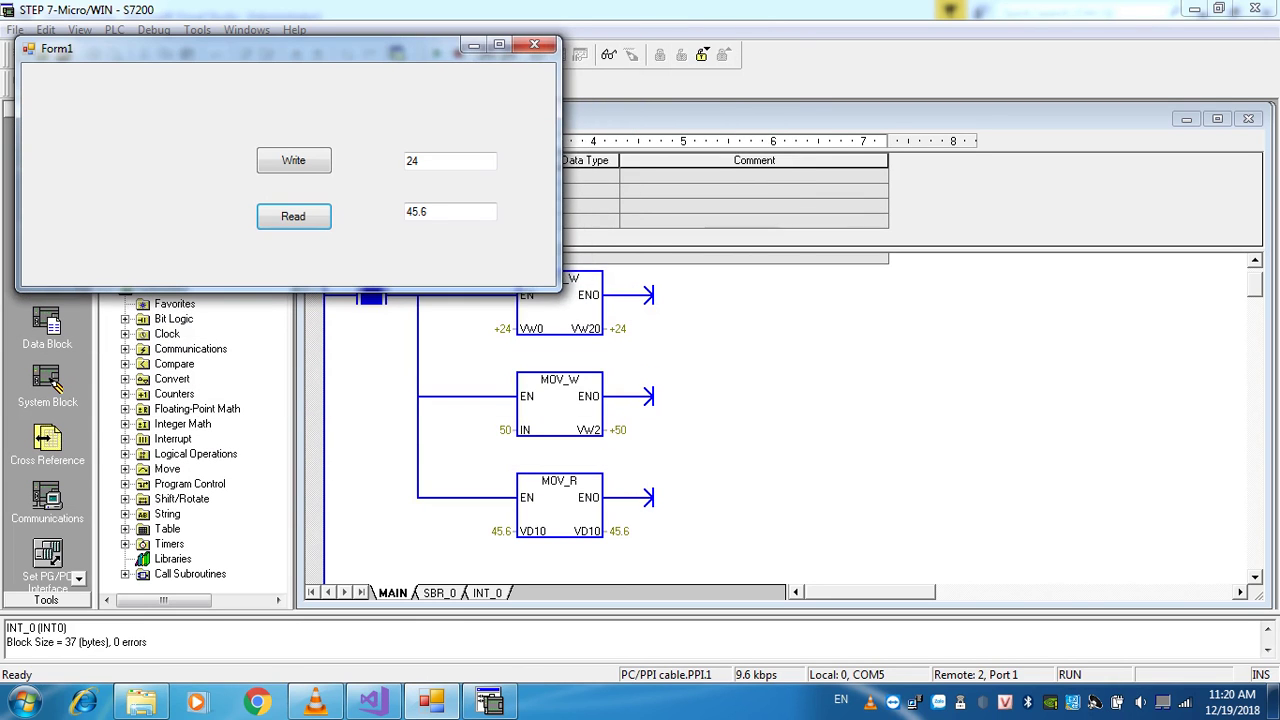
pyautogui.moveTo(300, 47); pyautogui.dragTo(305, 25)
# Try to write 600 from the form to the PLC, then reposition the form lower over the ladder window
pyautogui.press('Tab')
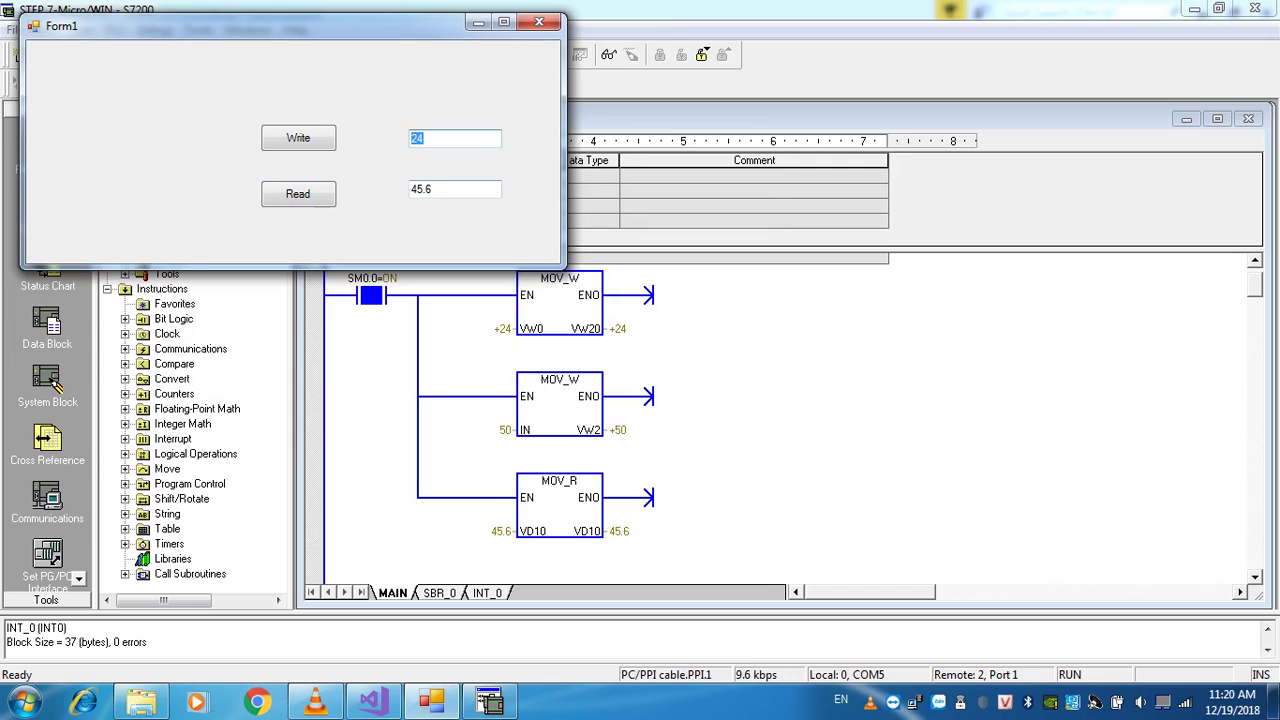
pyautogui.write('600')
pyautogui.click(298, 138)
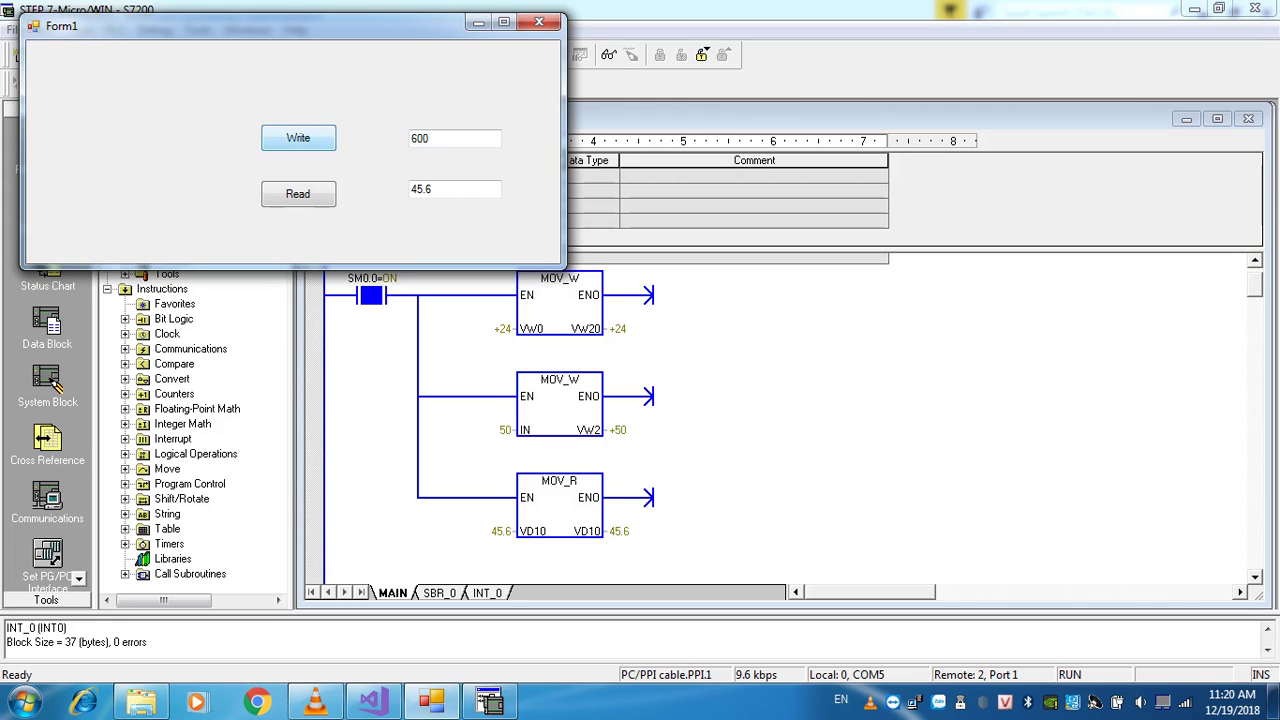
pyautogui.moveTo(290, 26); pyautogui.dragTo(295, 52)
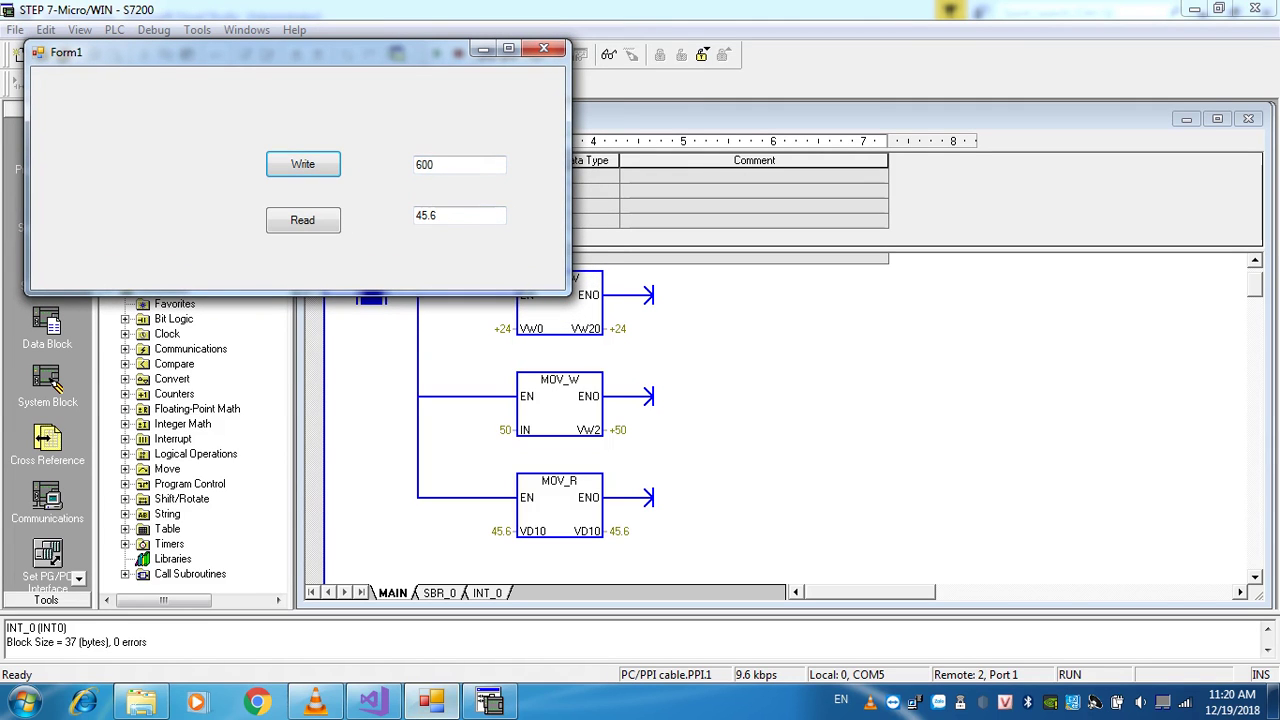
pyautogui.moveTo(256, 51); pyautogui.dragTo(244, 157)
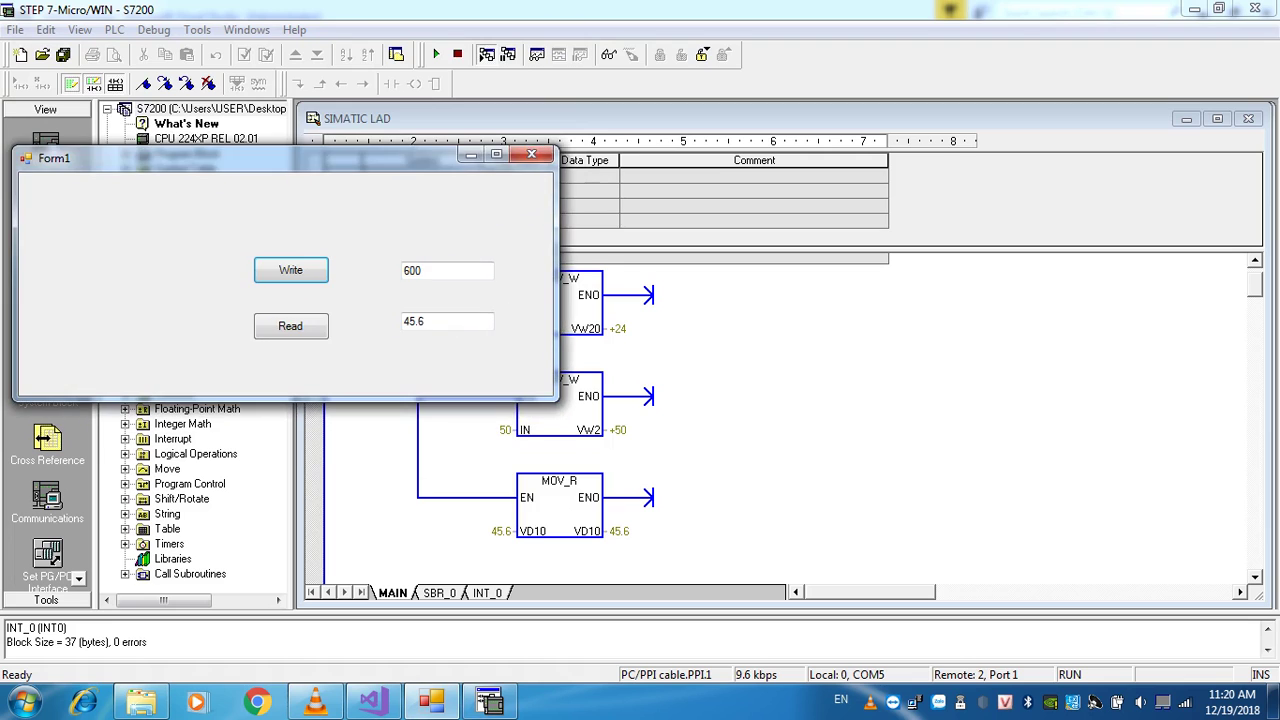
# Stop the ladder's program status and minimize STEP 7-Micro/WIN, Visual Studio and the folder window to reach the desktop
pyautogui.click(487, 55)
pyautogui.click(1194, 9)
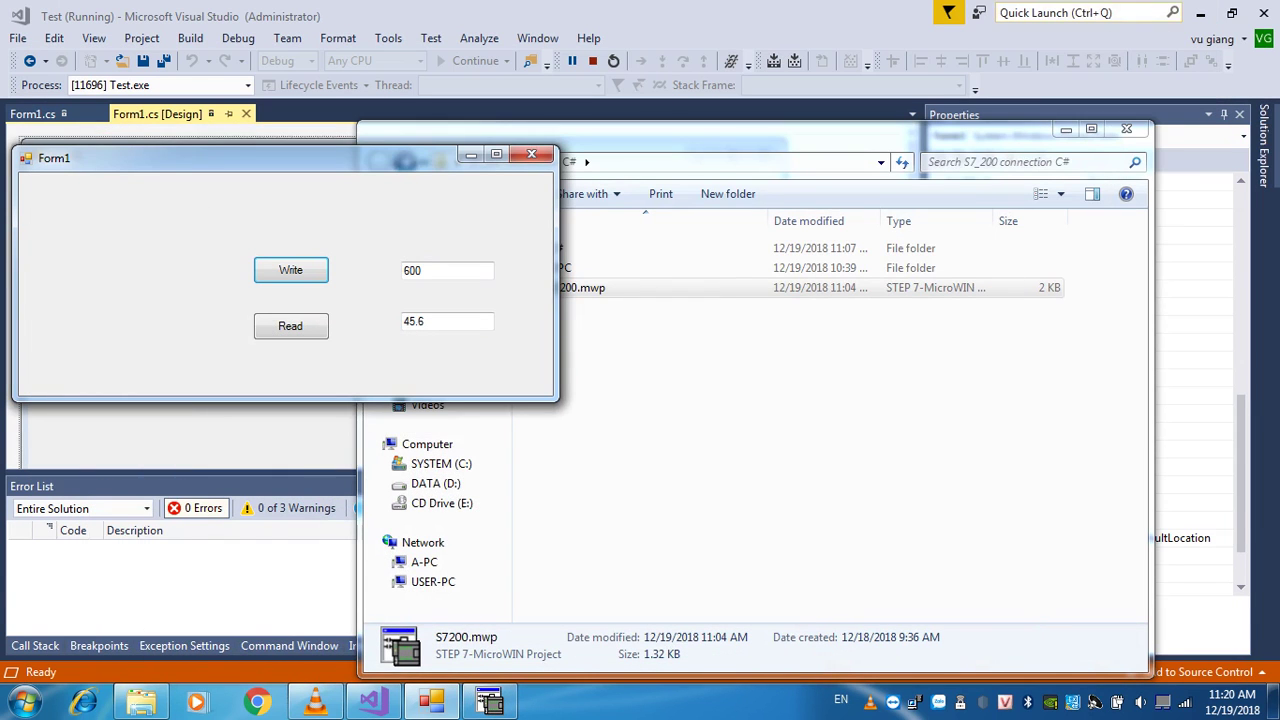
pyautogui.click(1200, 12)
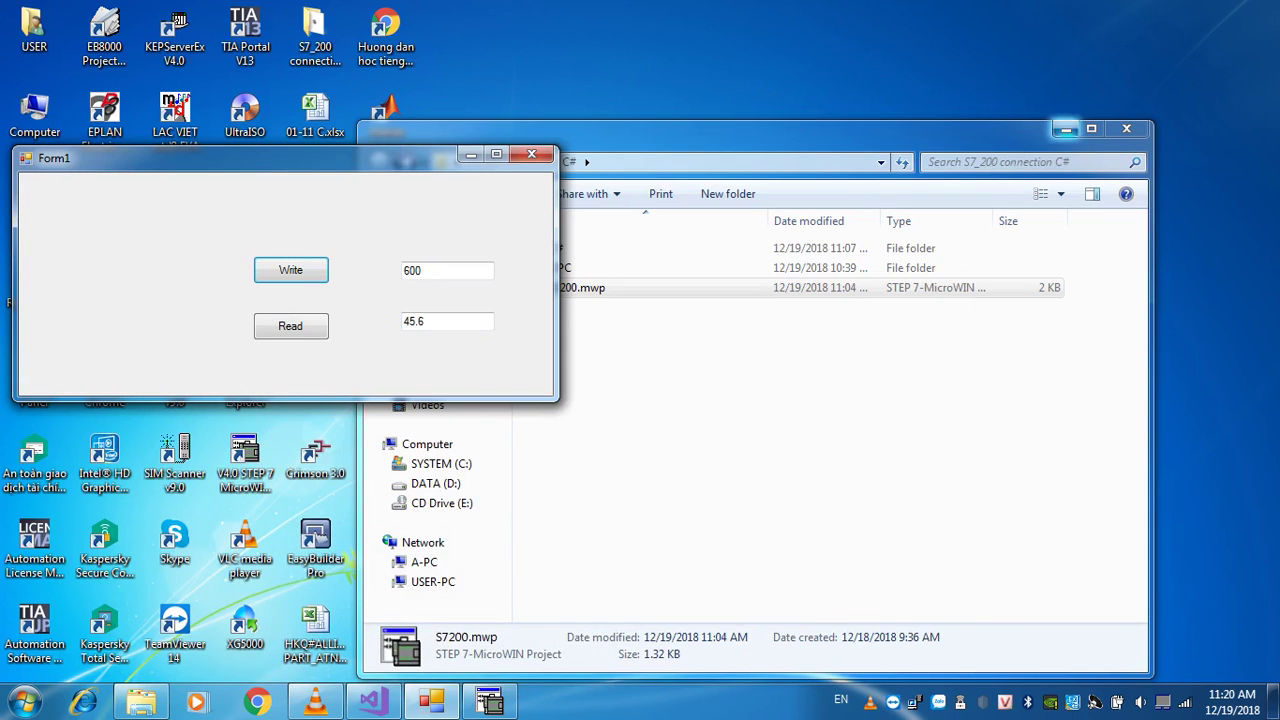
pyautogui.click(1066, 129)
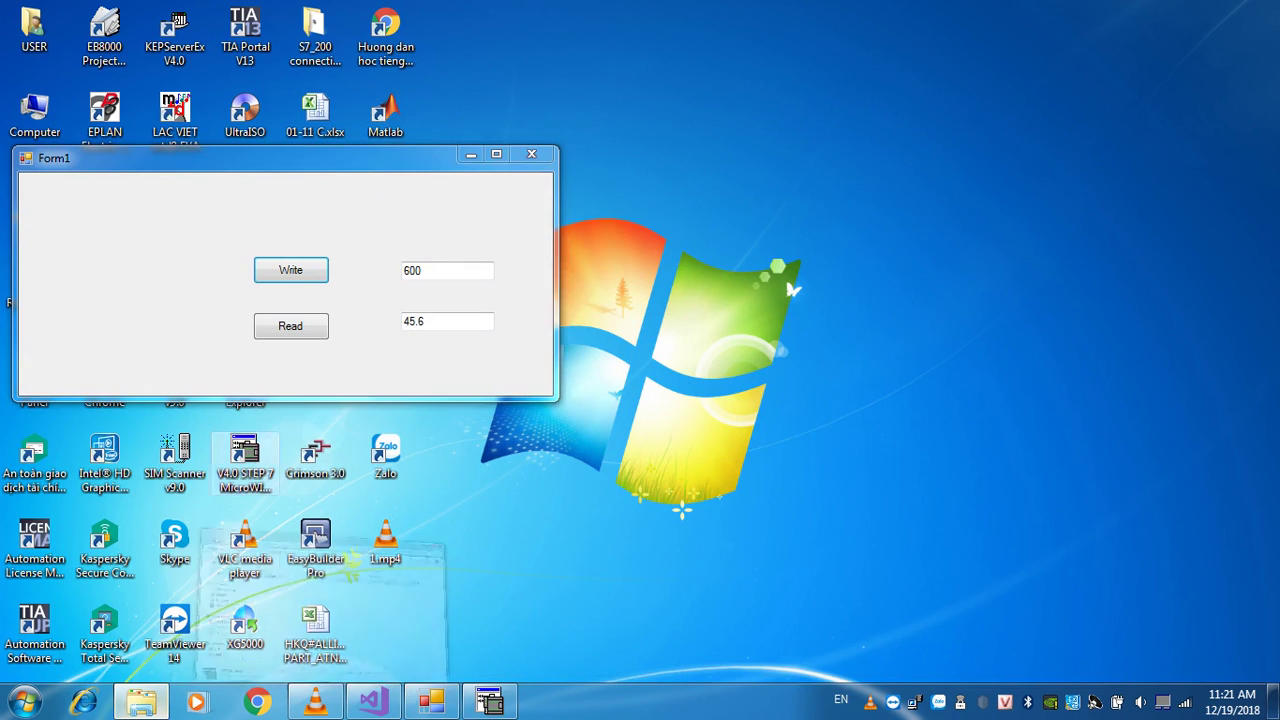
# Look into the OPC project folder, then relaunch KEPServerEx V4.0 and show the tags of Device1
pyautogui.click(141, 700)
pyautogui.doubleClick(560, 266)
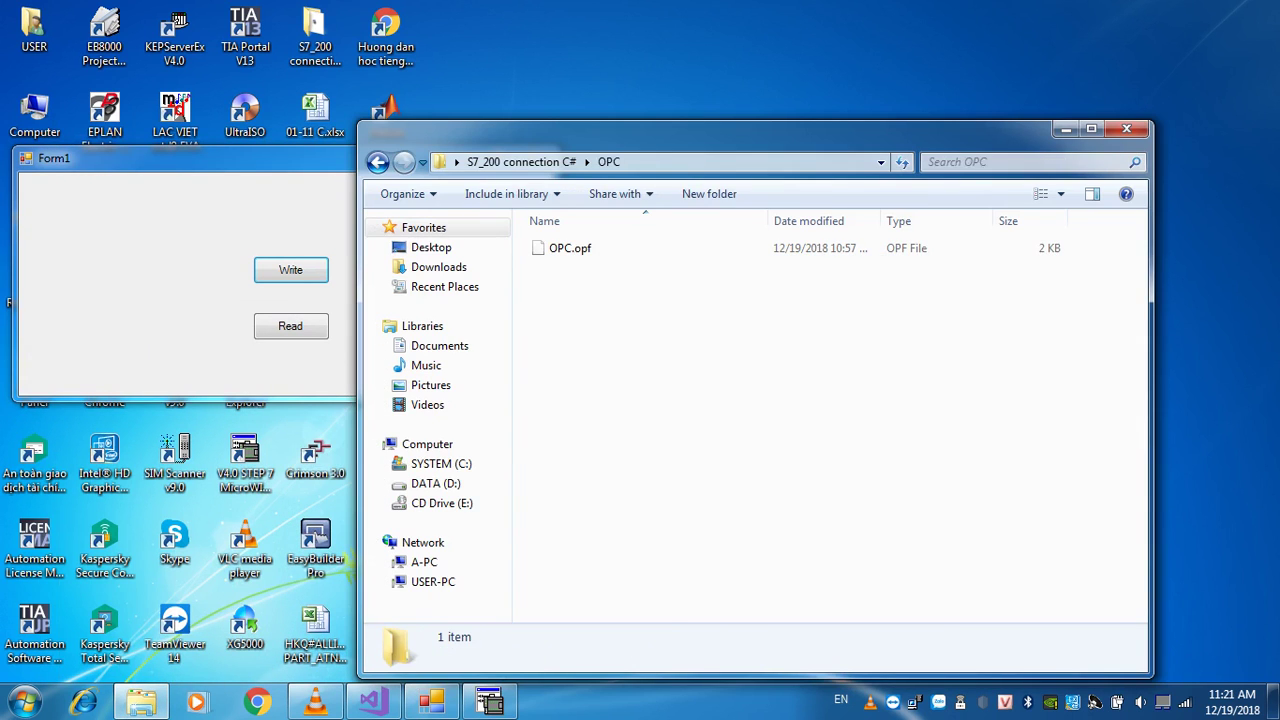
pyautogui.click(1066, 129)
pyautogui.doubleClick(174, 35)
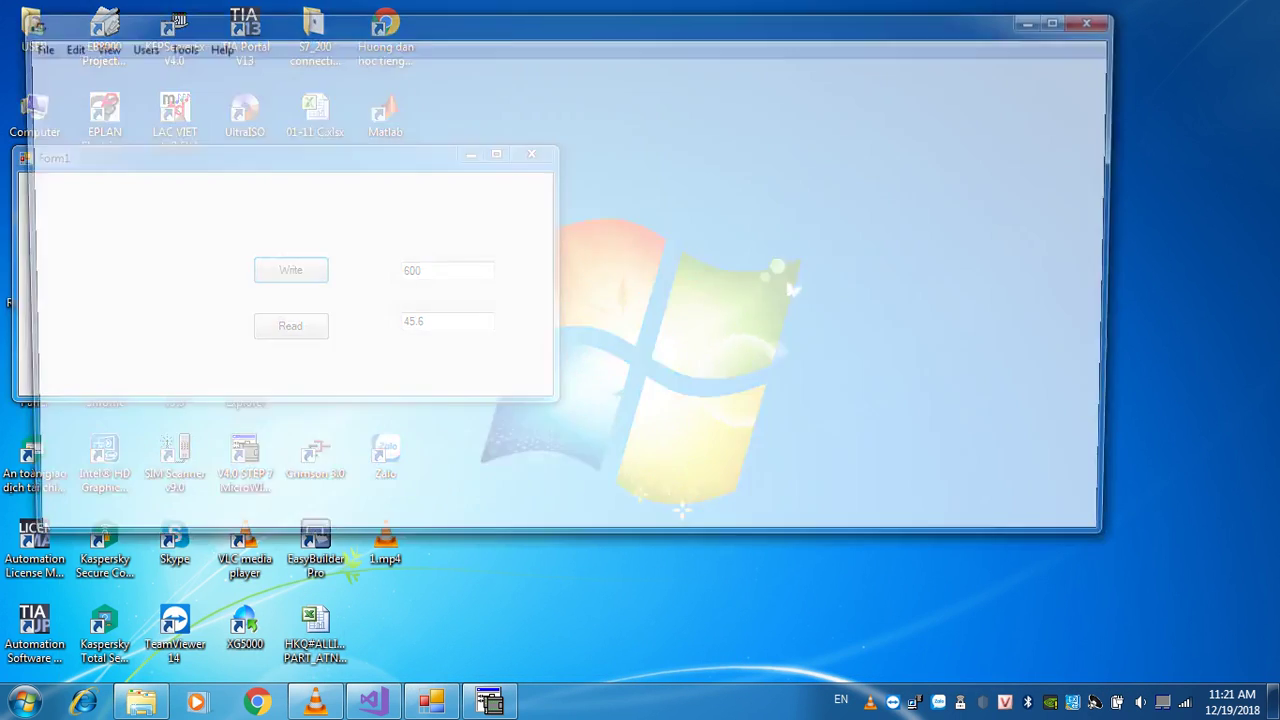
pyautogui.click(94, 108)
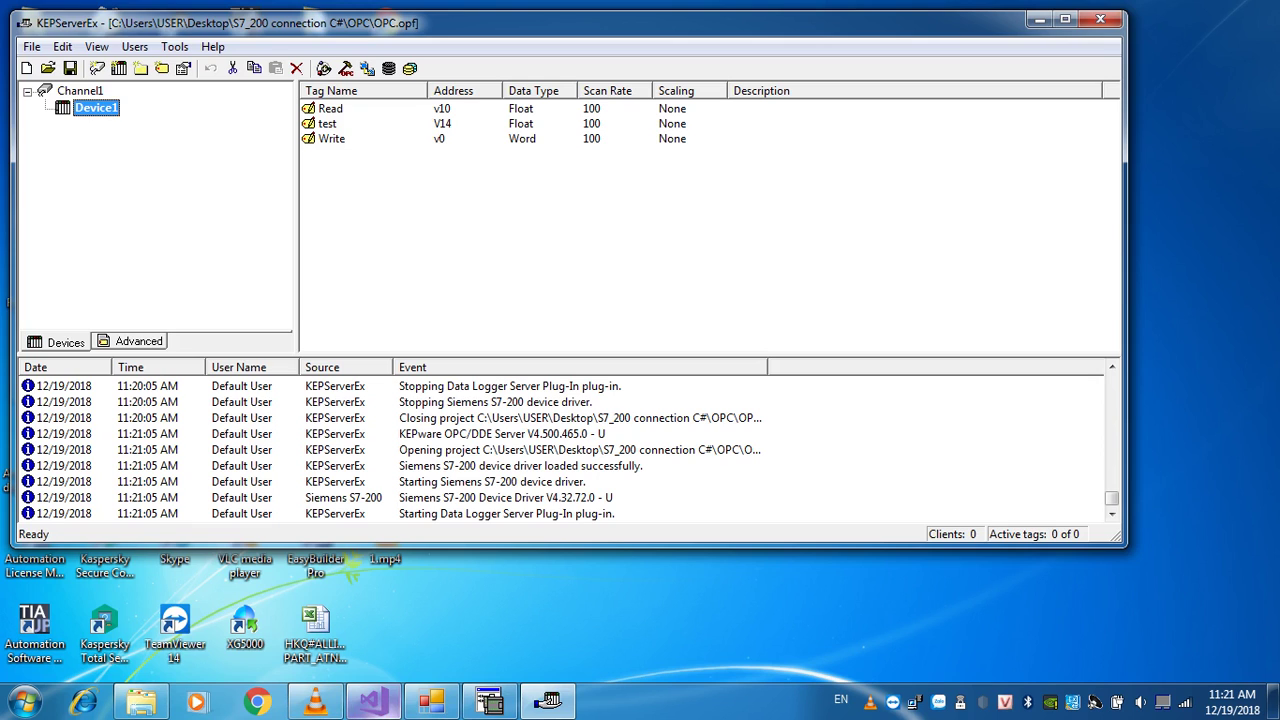
# Switch to STEP 7-Micro/WIN, compare the project with the PLC program and restart program status to check the live values
pyautogui.click(432, 702)
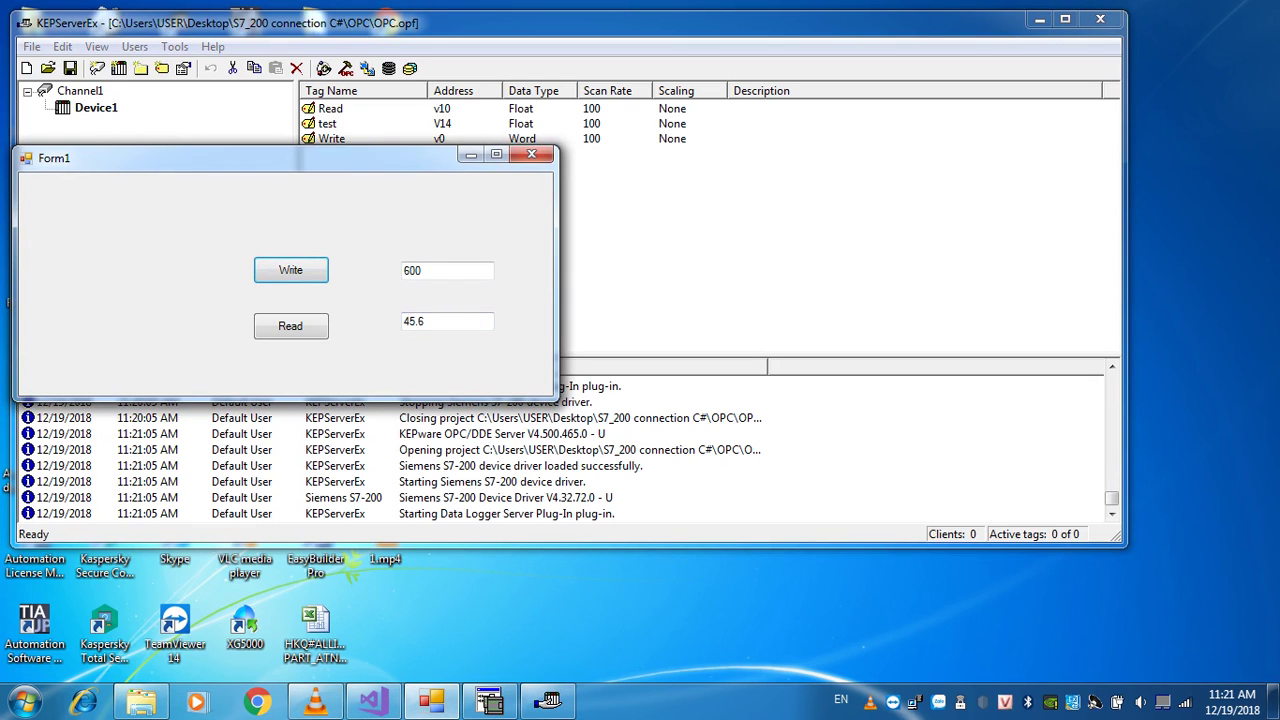
pyautogui.click(490, 702)
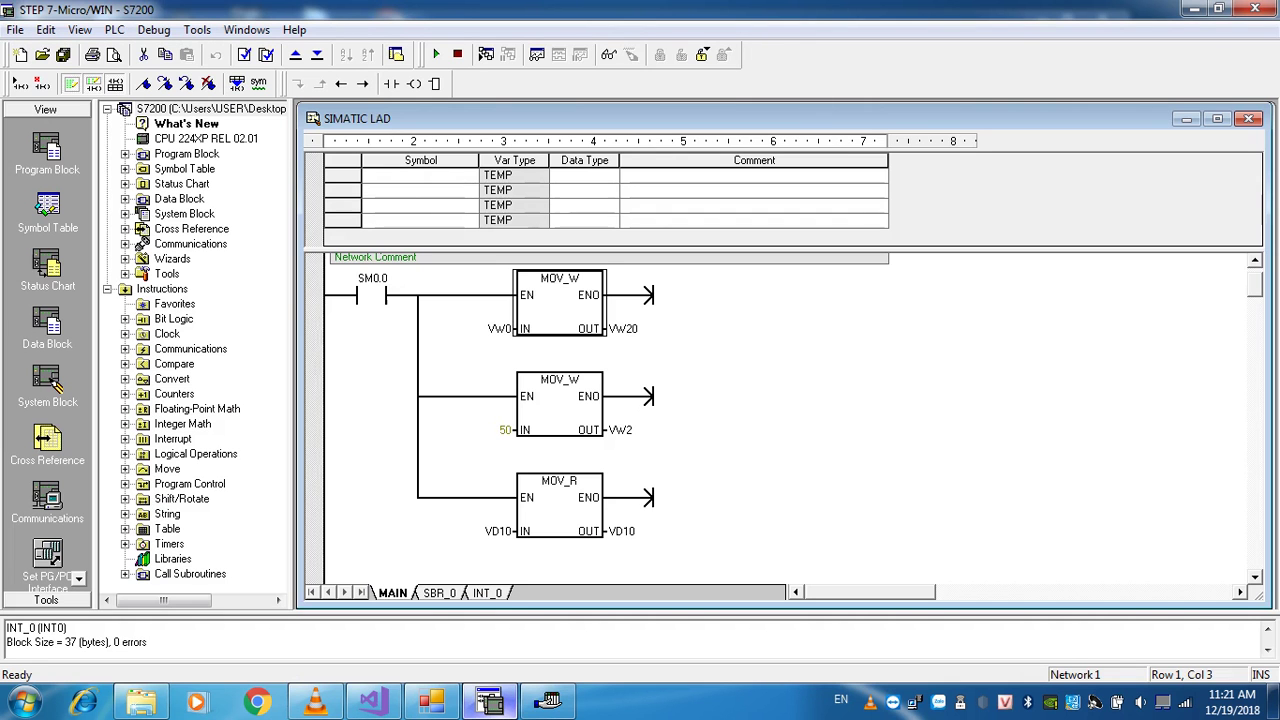
pyautogui.click(487, 55)
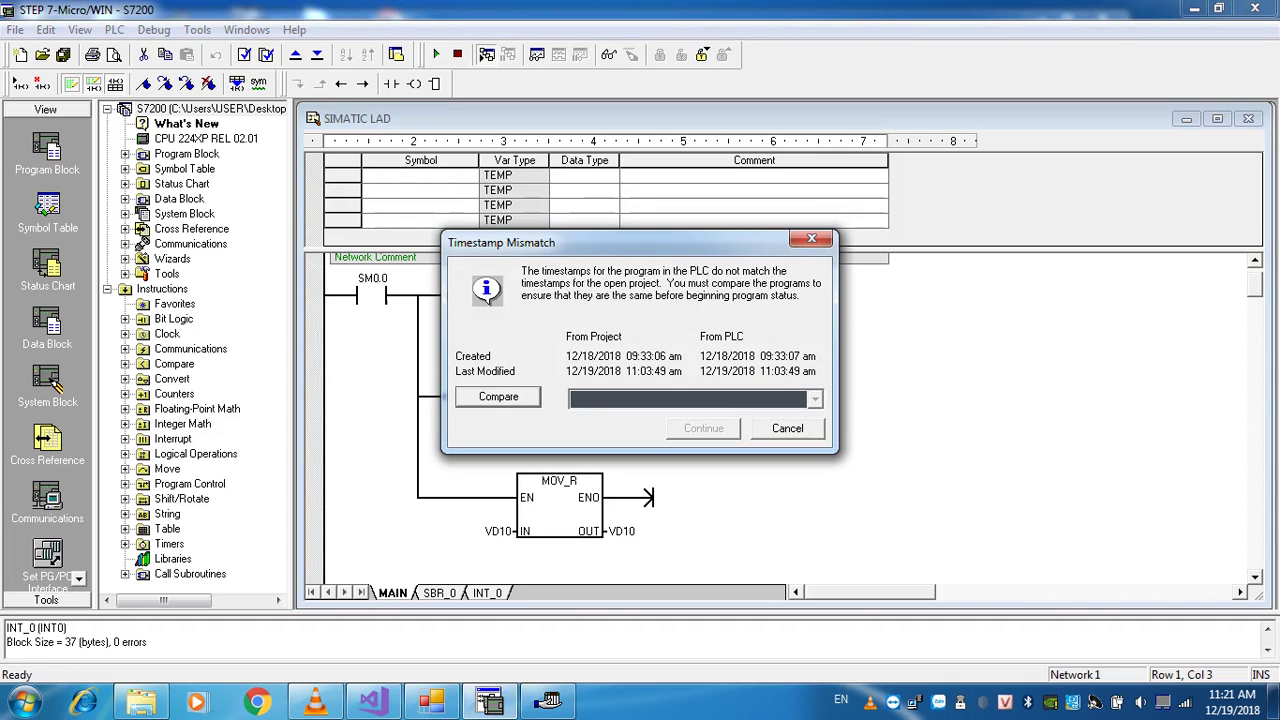
pyautogui.click(498, 397)
pyautogui.click(703, 428)
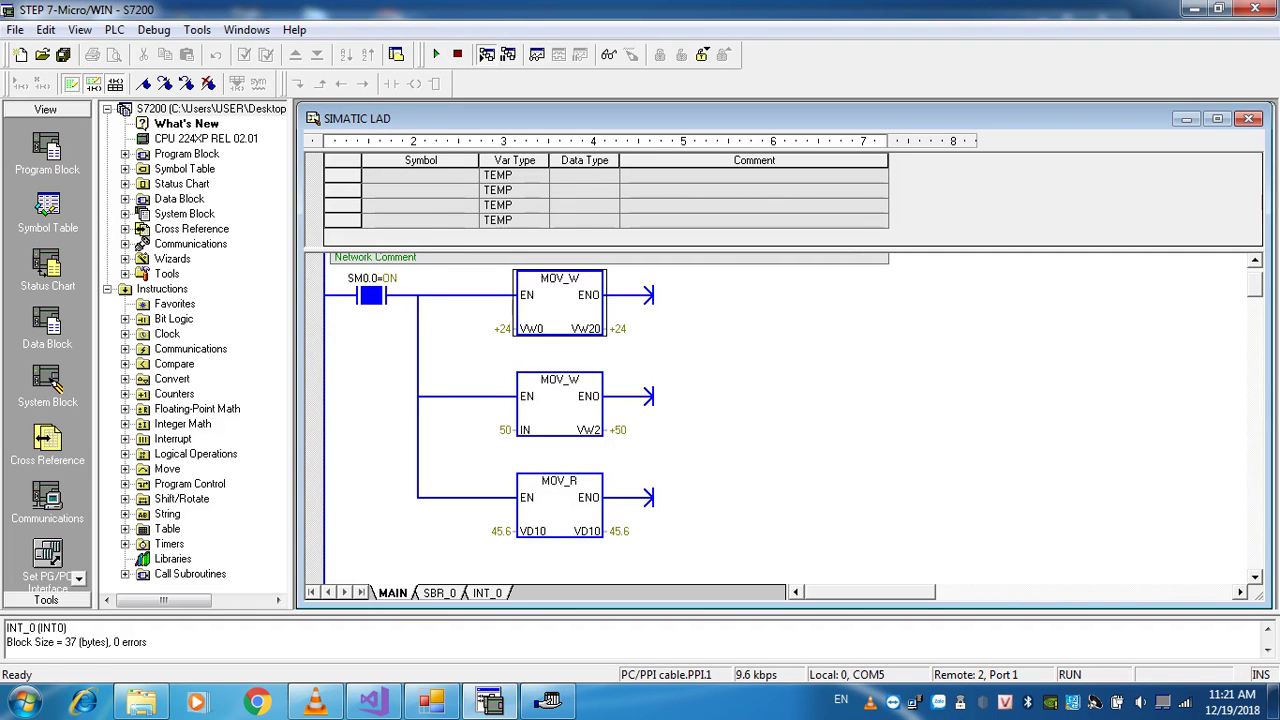
# Stop program status and close STEP 7-Micro/WIN without saving the project changes
pyautogui.click(487, 55)
pyautogui.click(1255, 8)
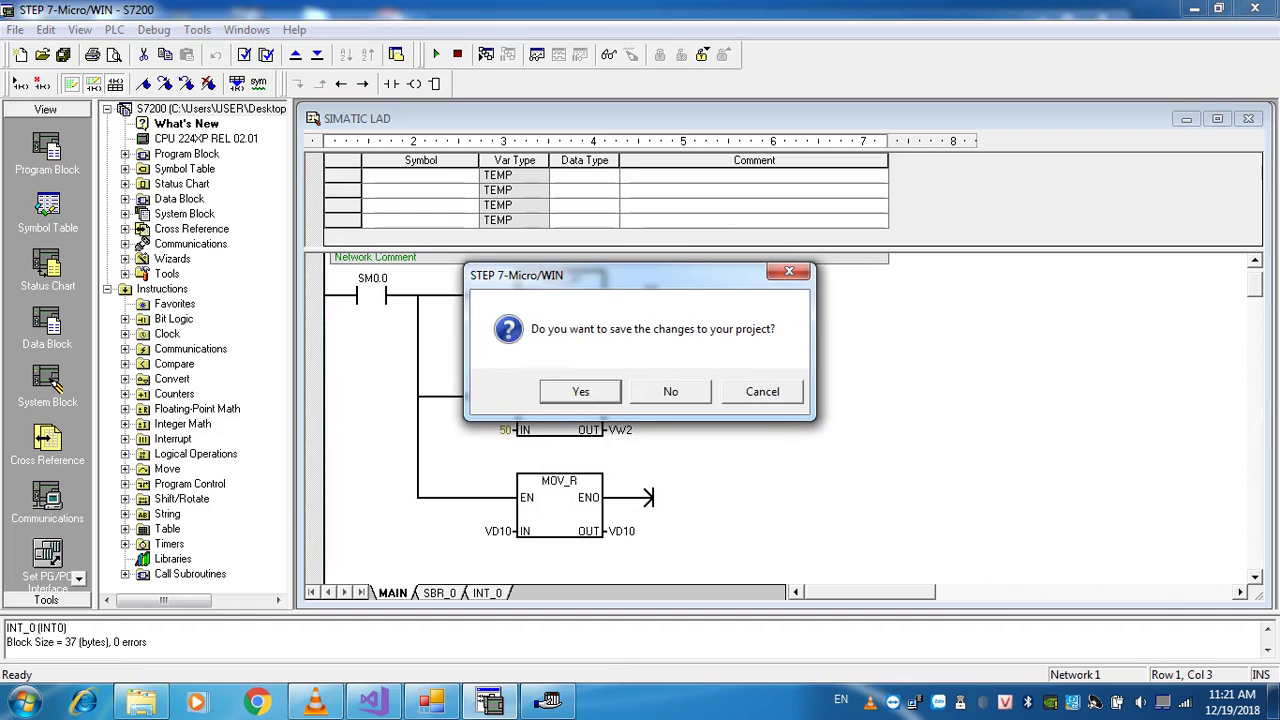
pyautogui.click(669, 391)
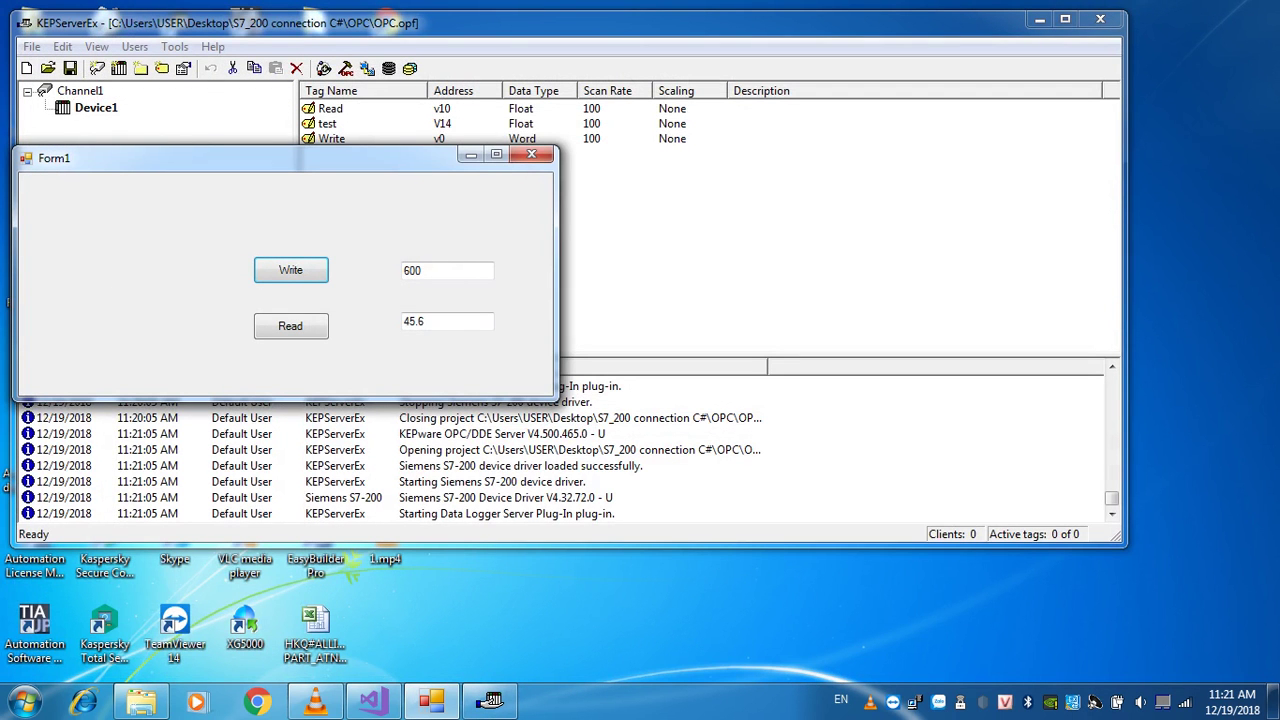
# Move the form aside, launch OPC Quick Client from KEPServerEx and display the Channel1.Device1 tag values
pyautogui.moveTo(250, 158); pyautogui.dragTo(226, 179)
pyautogui.click(220, 130)
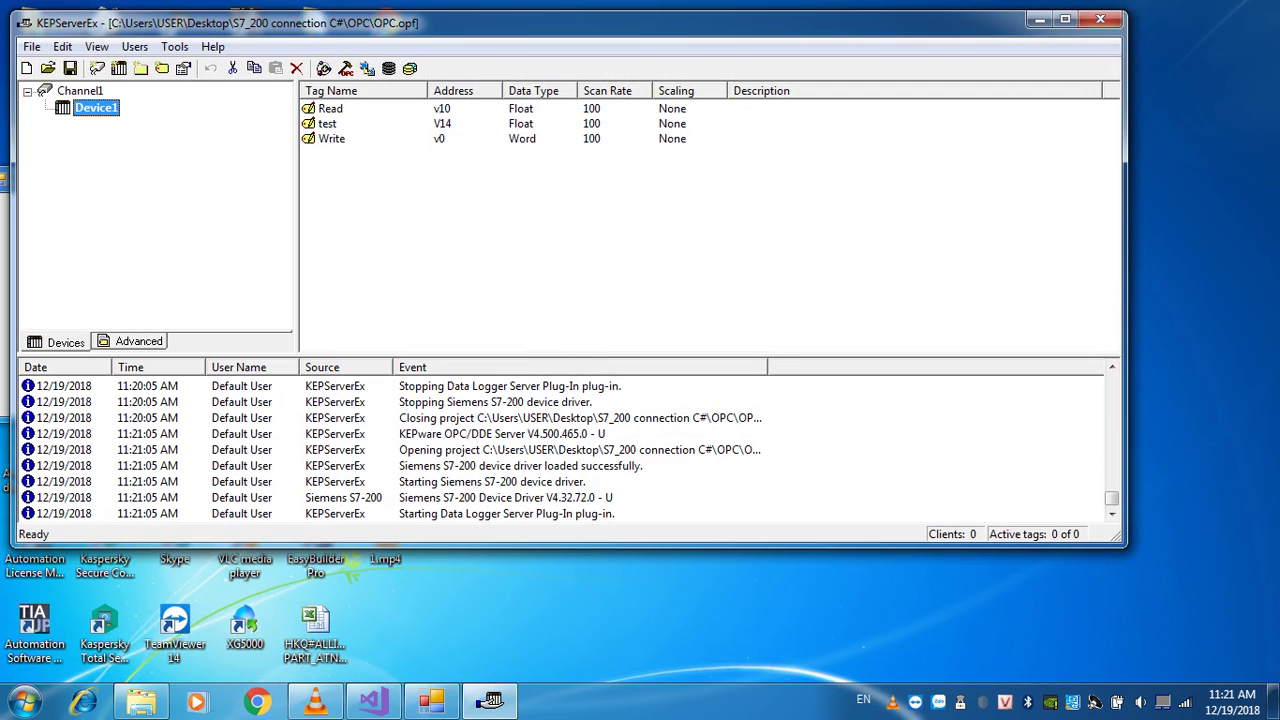
pyautogui.click(345, 68)
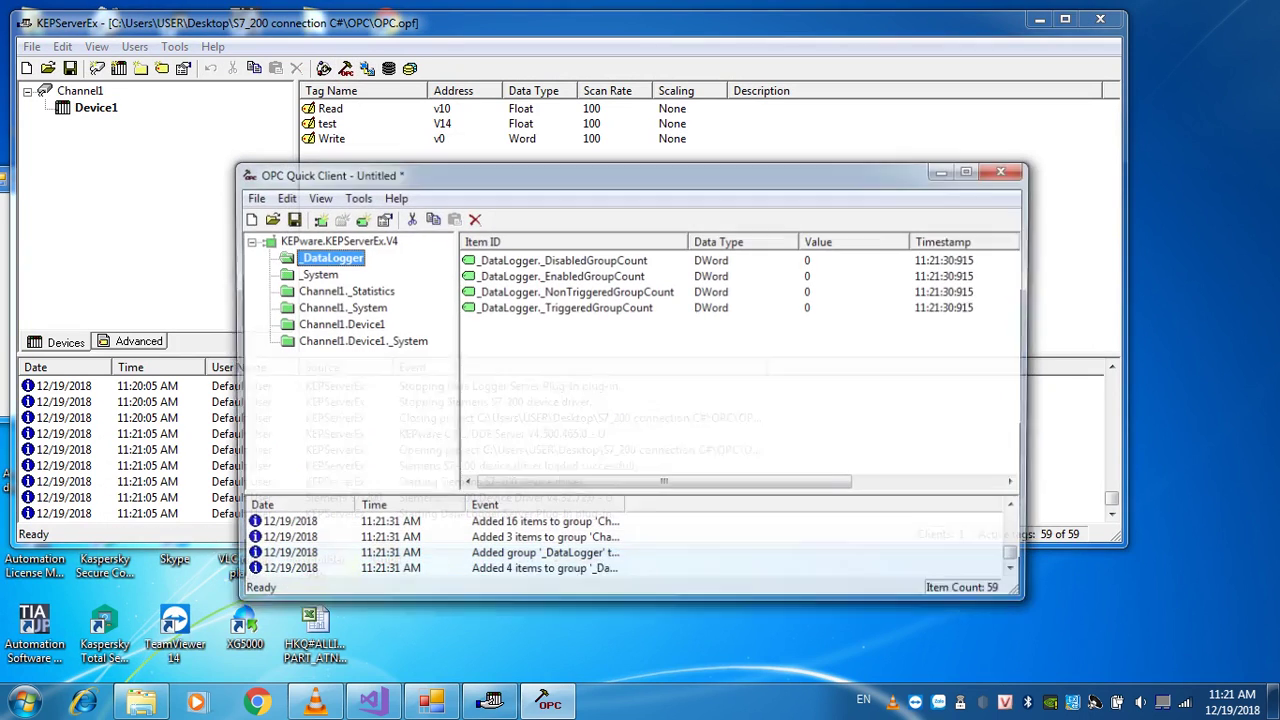
pyautogui.click(338, 325)
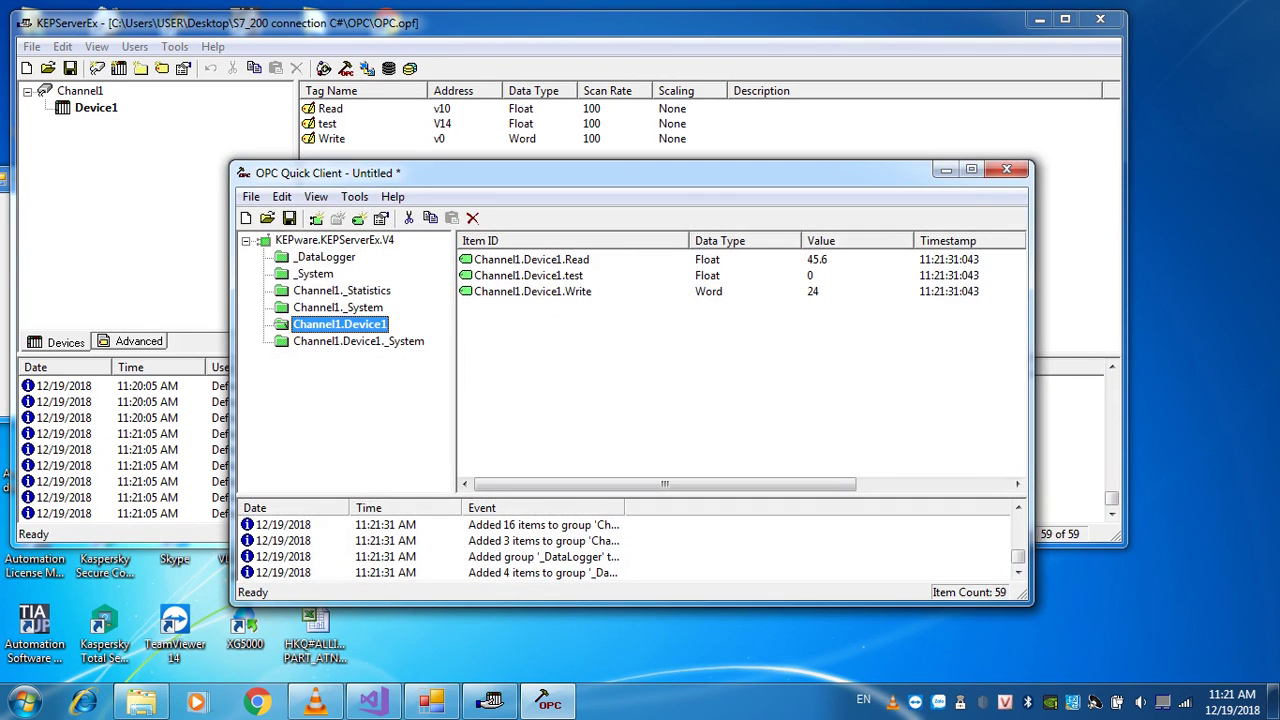
# Switch to the running Form1, re-enter 600 as the write value and write it to the PLC
pyautogui.click(432, 702)
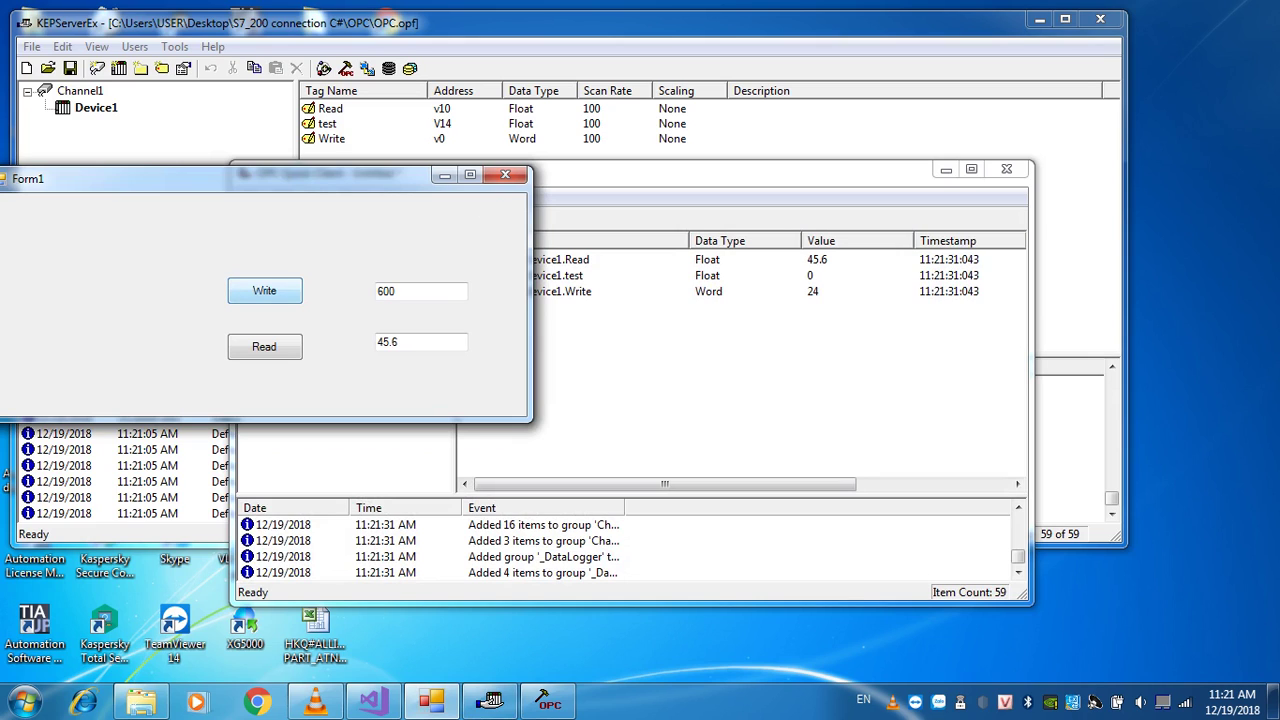
pyautogui.click(264, 290)
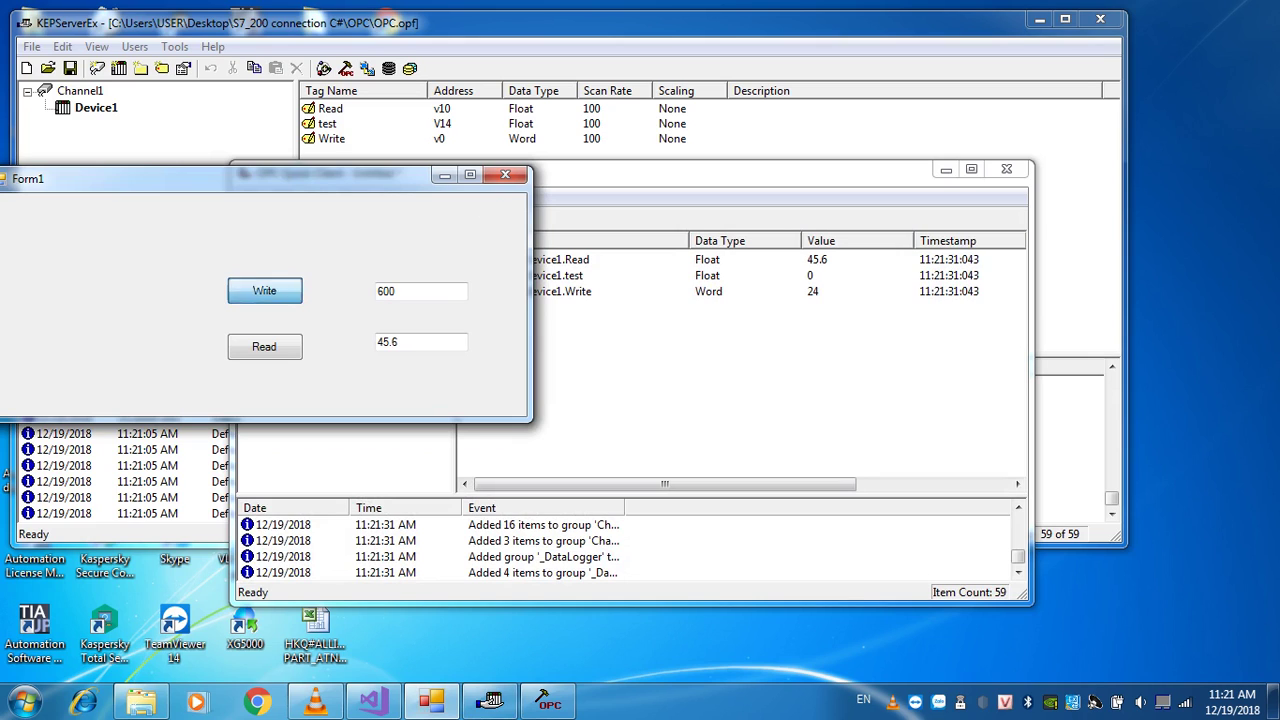
pyautogui.click(402, 291)
pyautogui.doubleClick(392, 291)
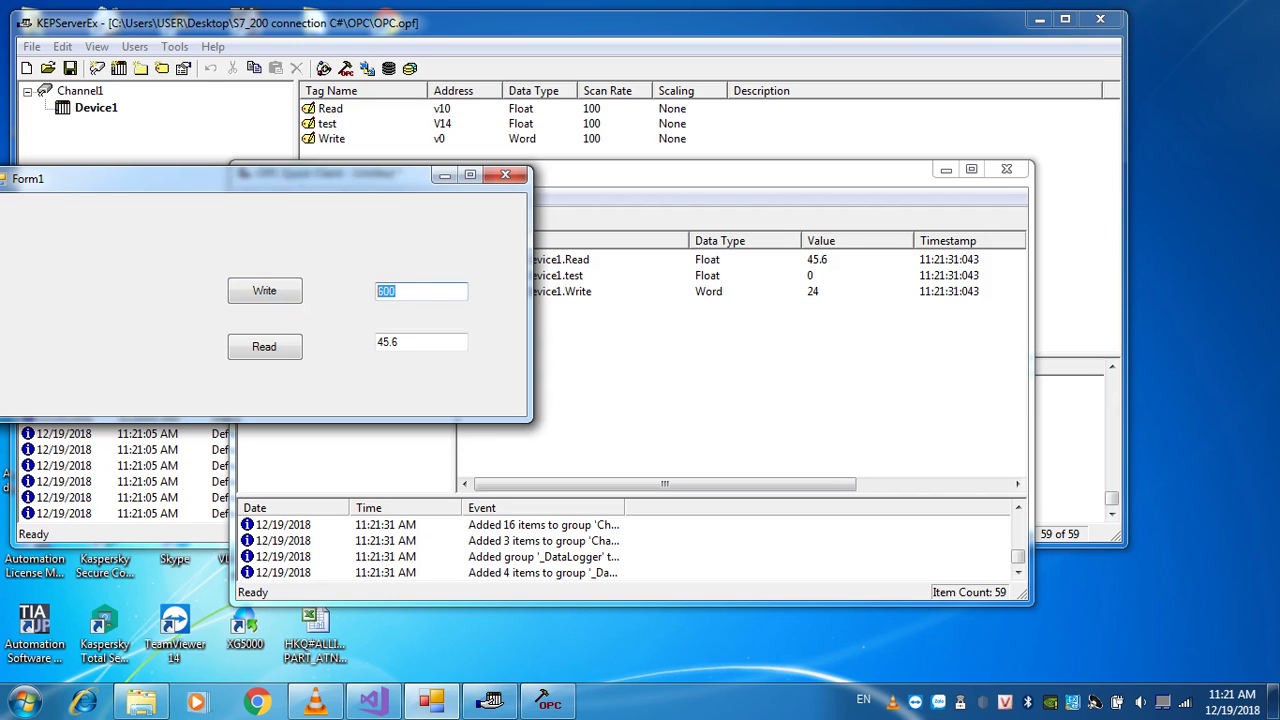
pyautogui.write('600')
pyautogui.click(265, 291)
pyautogui.click(265, 291)
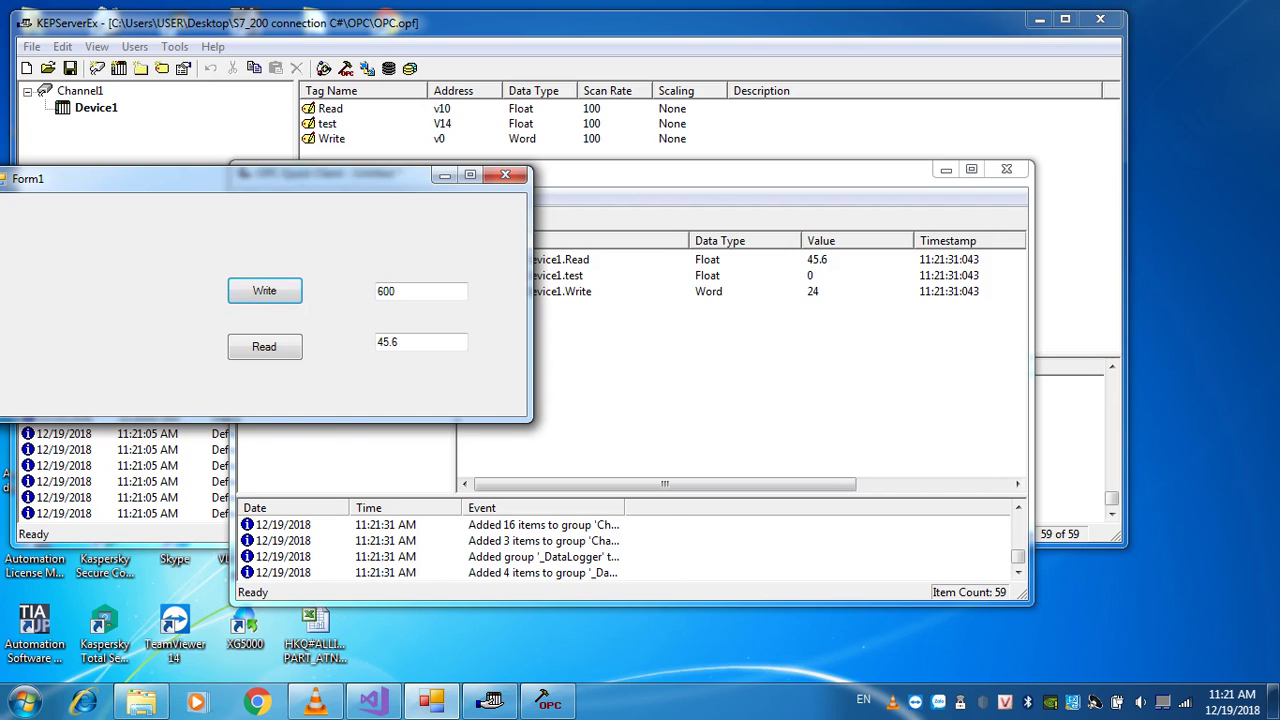
# Check the Channel1.Device1 tag values in OPC Quick Client beside the form, and close the client
pyautogui.click(660, 173)
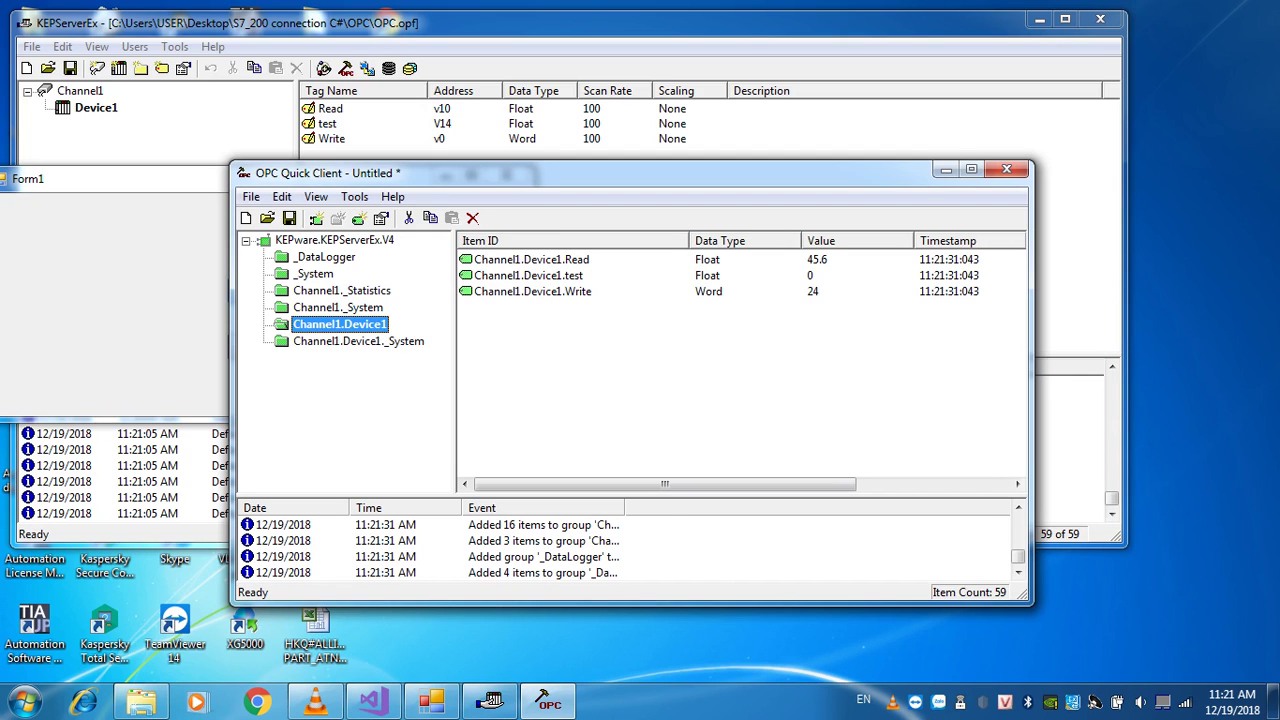
pyautogui.click(338, 308)
pyautogui.click(339, 324)
pyautogui.moveTo(600, 173); pyautogui.dragTo(801, 188)
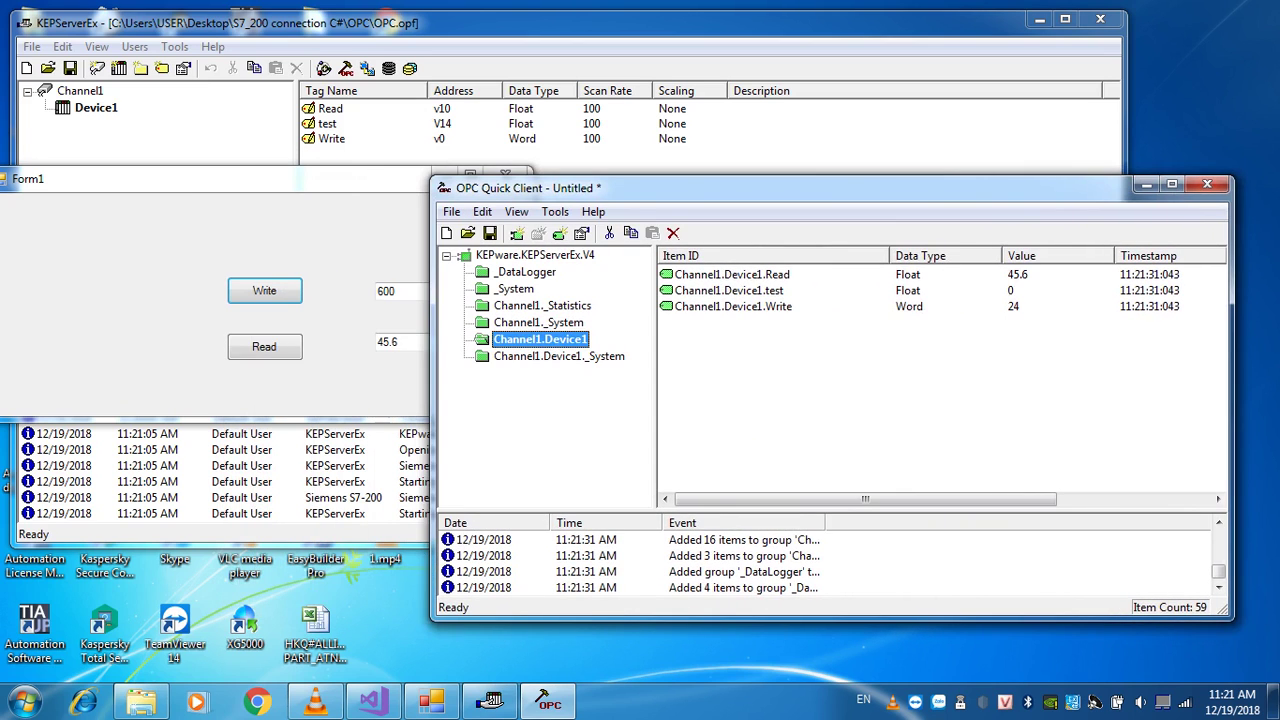
pyautogui.click(1207, 184)
pyautogui.click(897, 449)
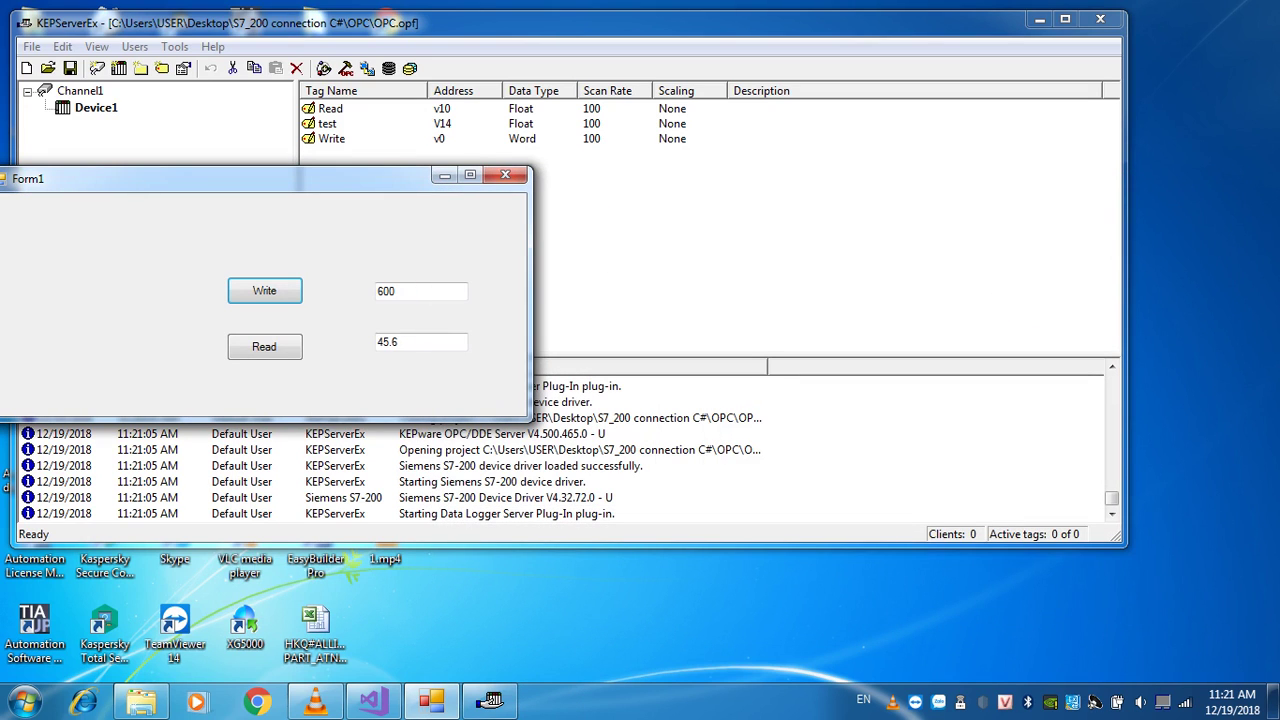
pyautogui.click(490, 700)
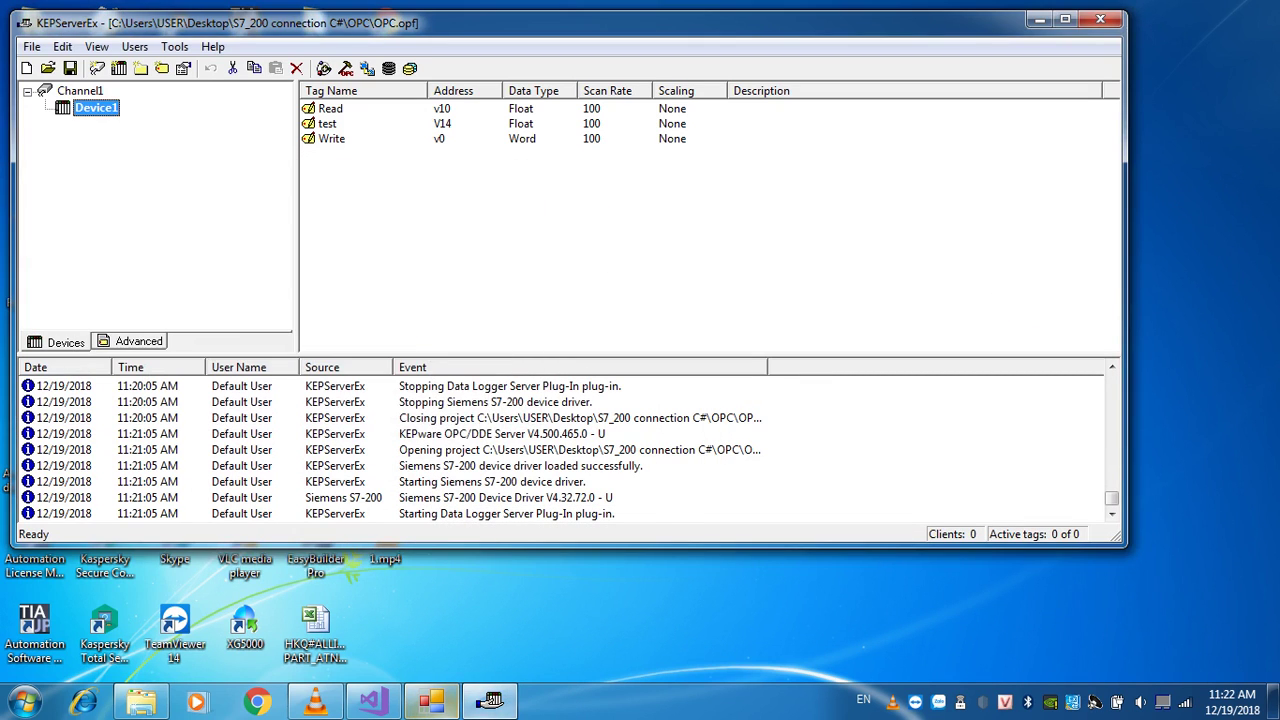
pyautogui.click(490, 700)
pyautogui.click(490, 700)
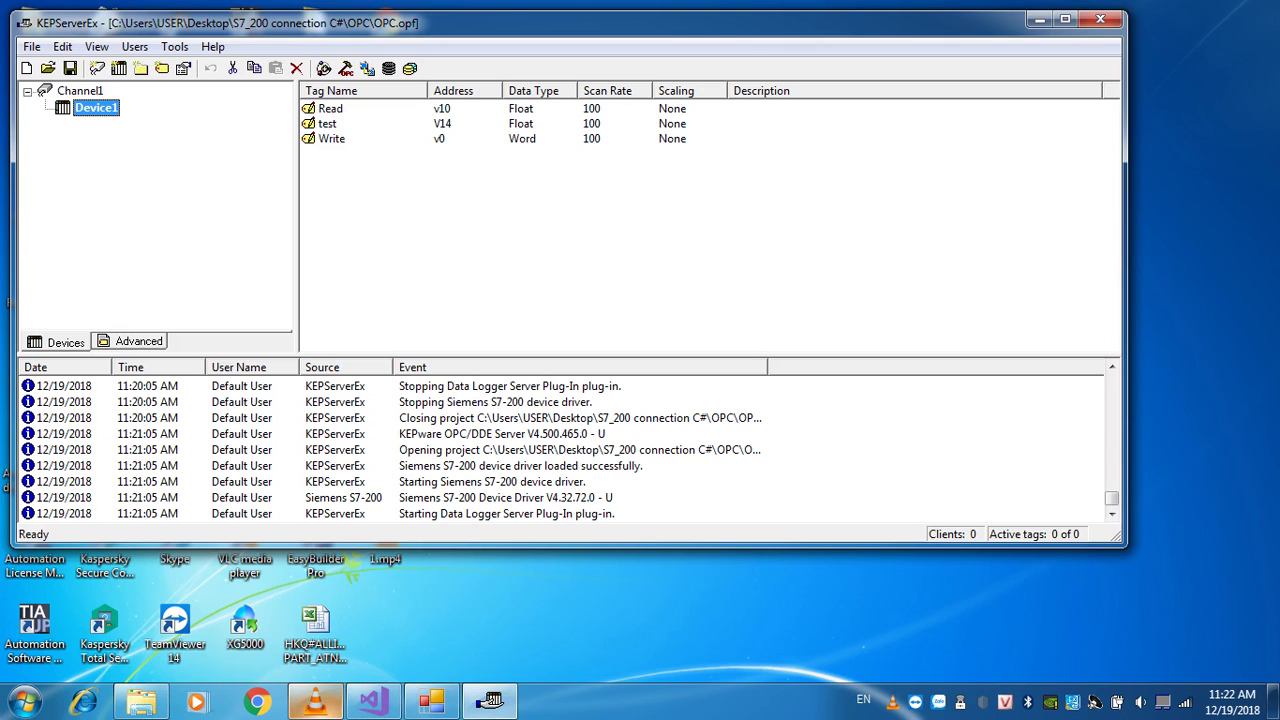
pyautogui.click(316, 702)
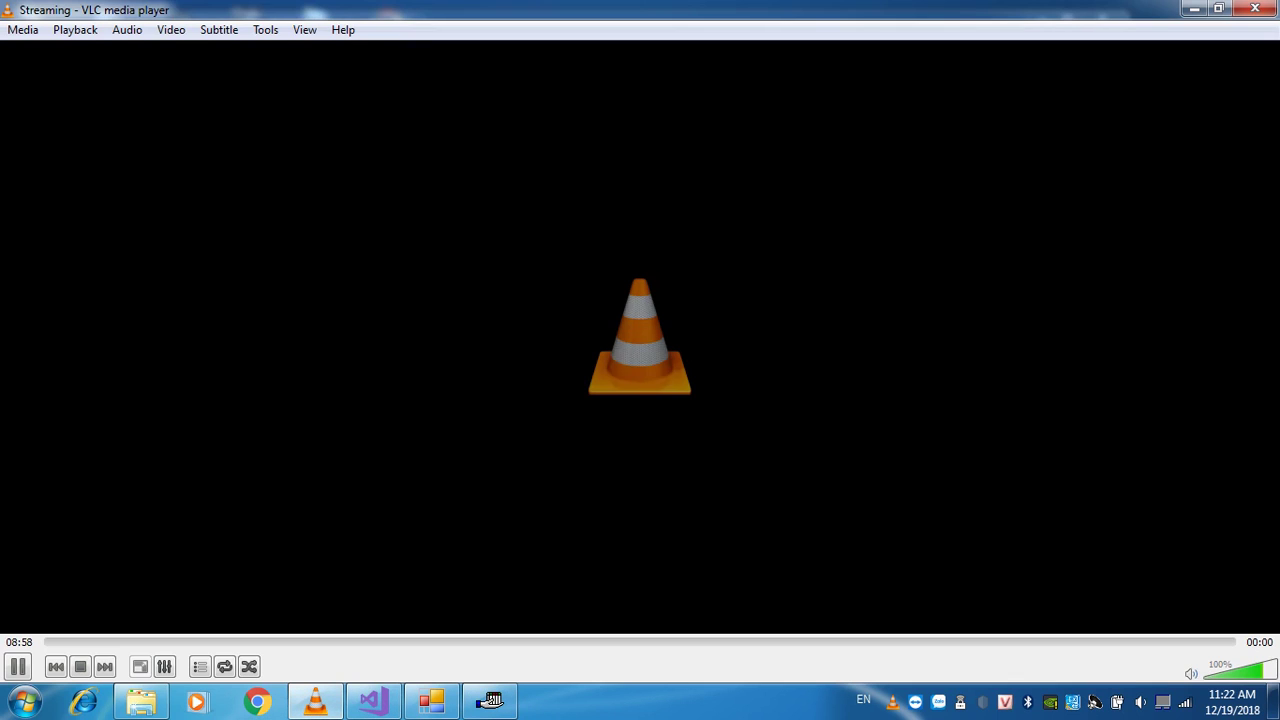